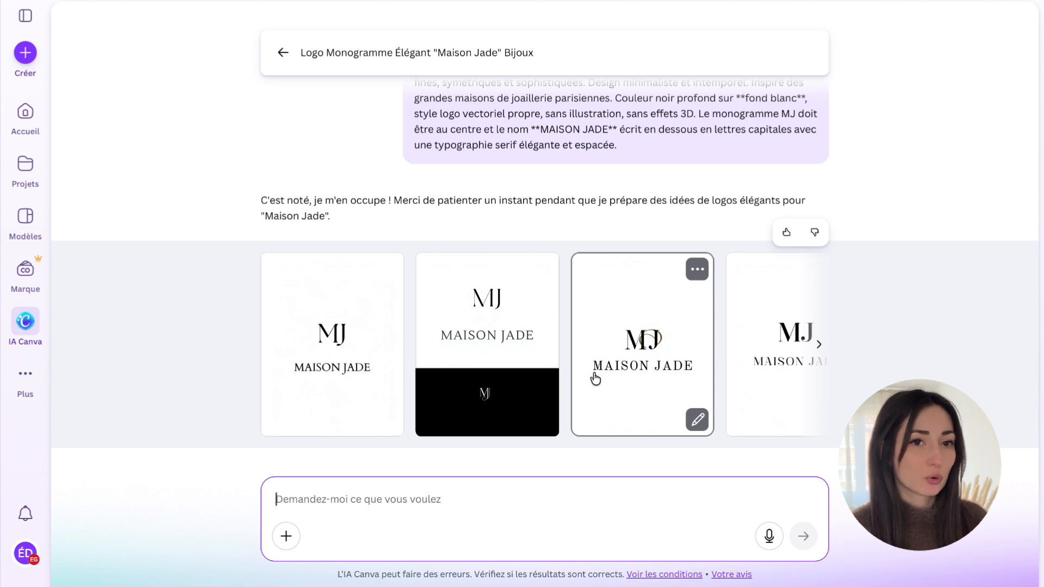
- Open the first generated Maison Jade logo proposal and load it in the full Canva editor
mouse_move(339, 338)
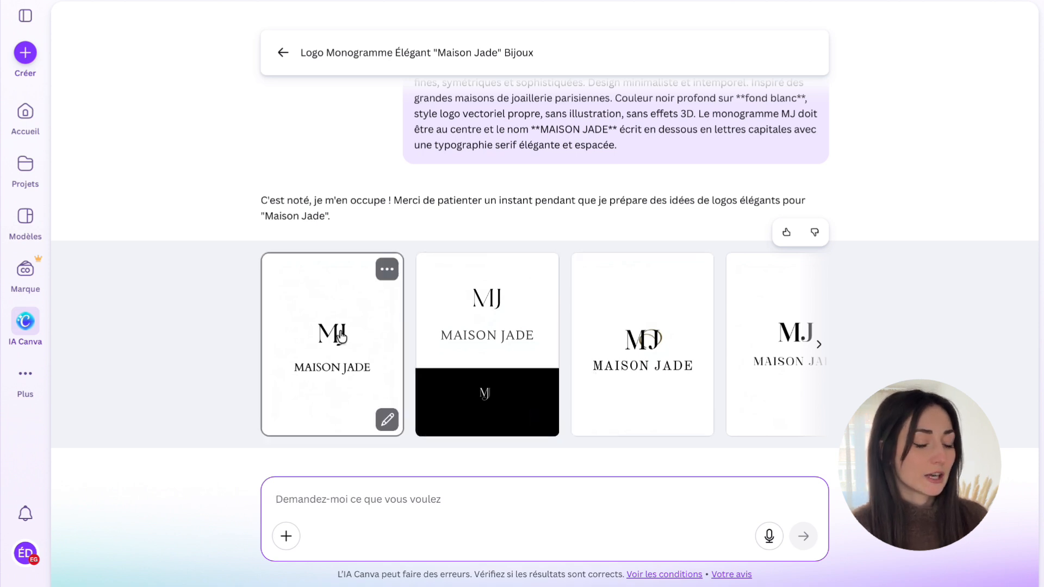
click(387, 420)
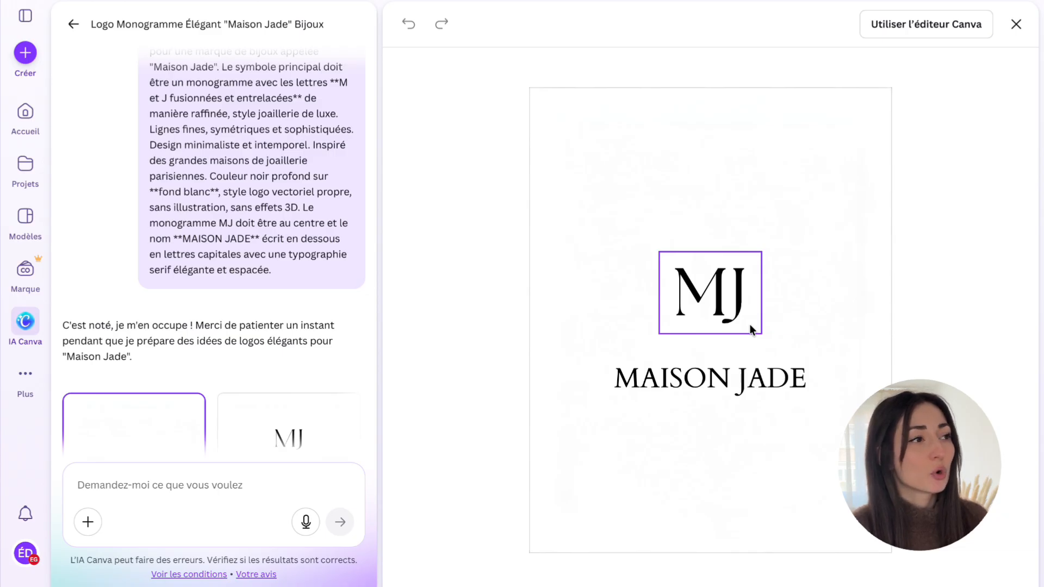
click(919, 34)
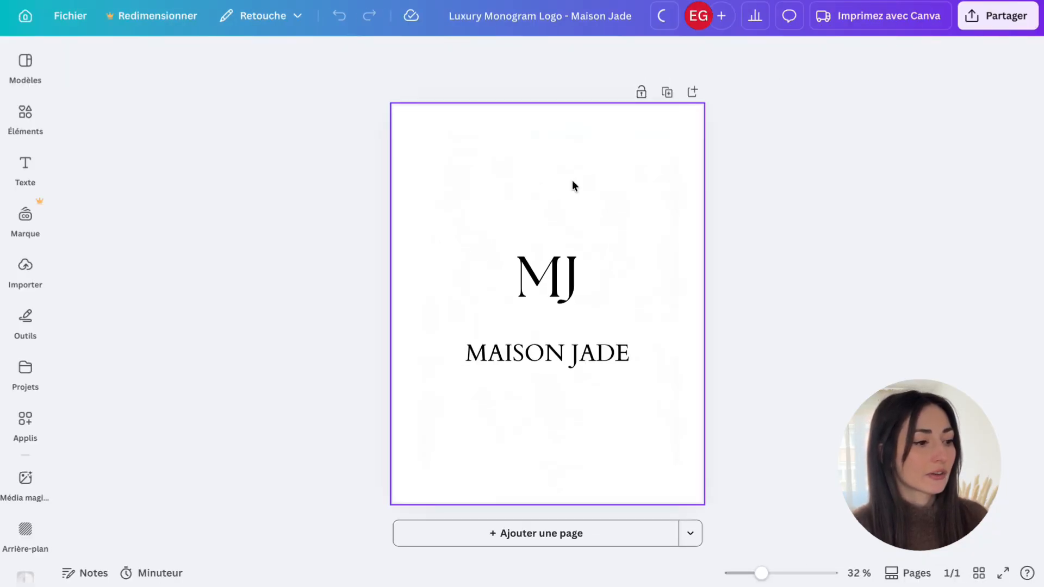
- Inspect the MJ monogram and the MAISON JADE text as separate elements of the logo
click(541, 361)
click(543, 266)
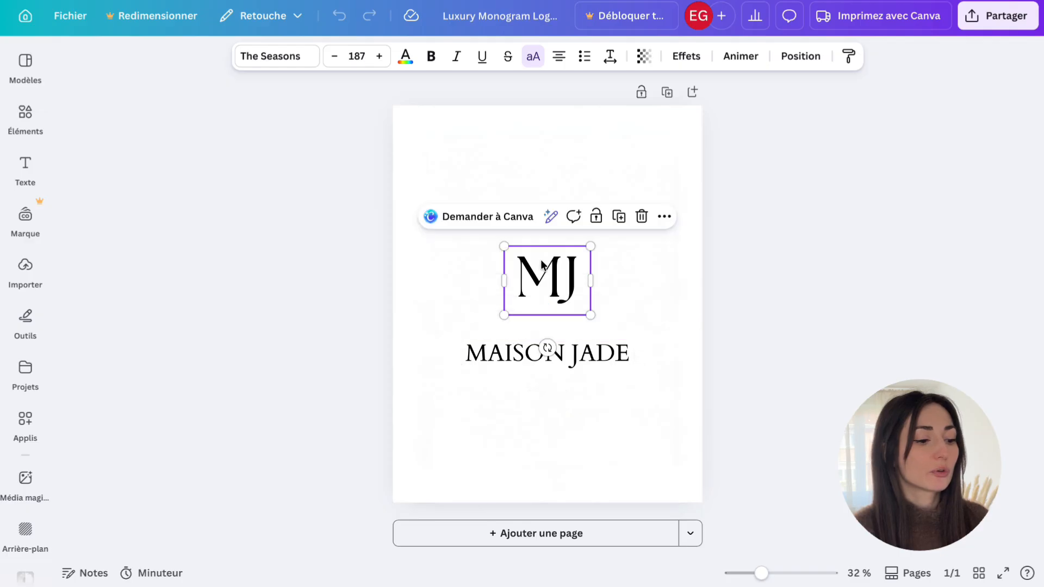
click(517, 356)
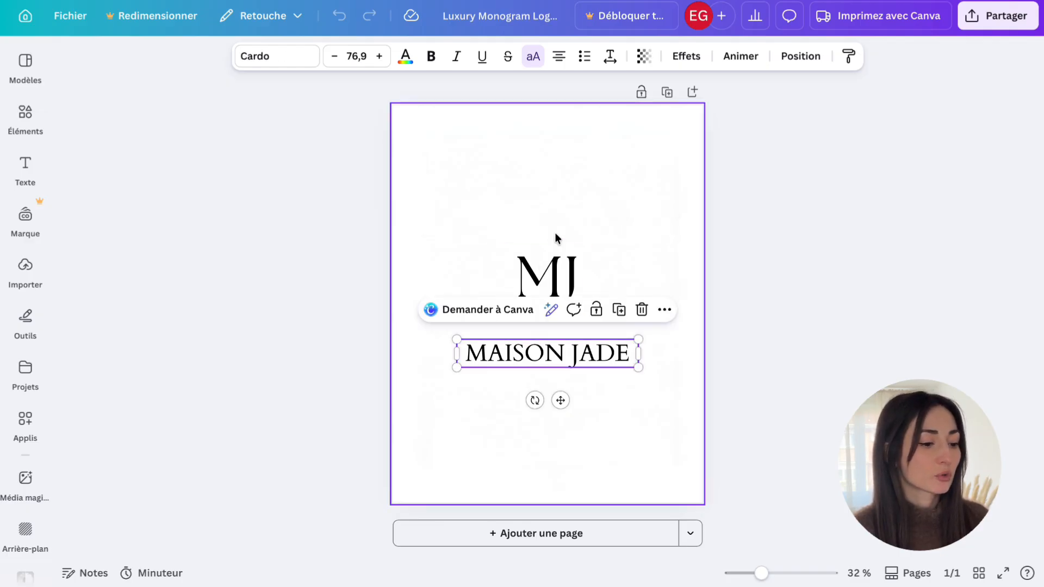
click(554, 237)
click(550, 267)
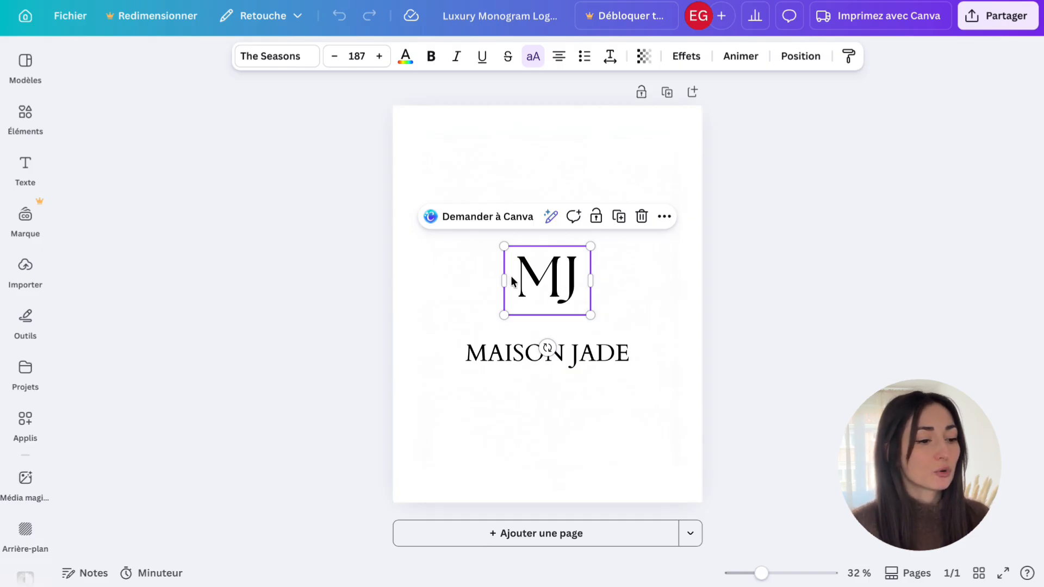
- Rename the design as Logo
double_click(489, 7)
key(ctrl+a)
text(Logo)
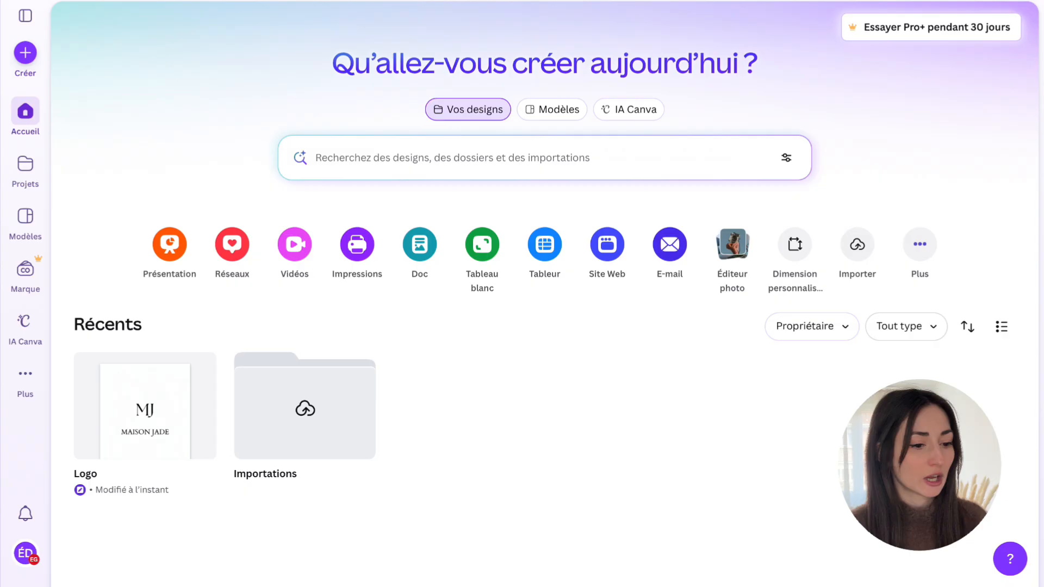
- Switch the home page to templates and browse the template categories, design-inspired suggestions and local trends
click(553, 117)
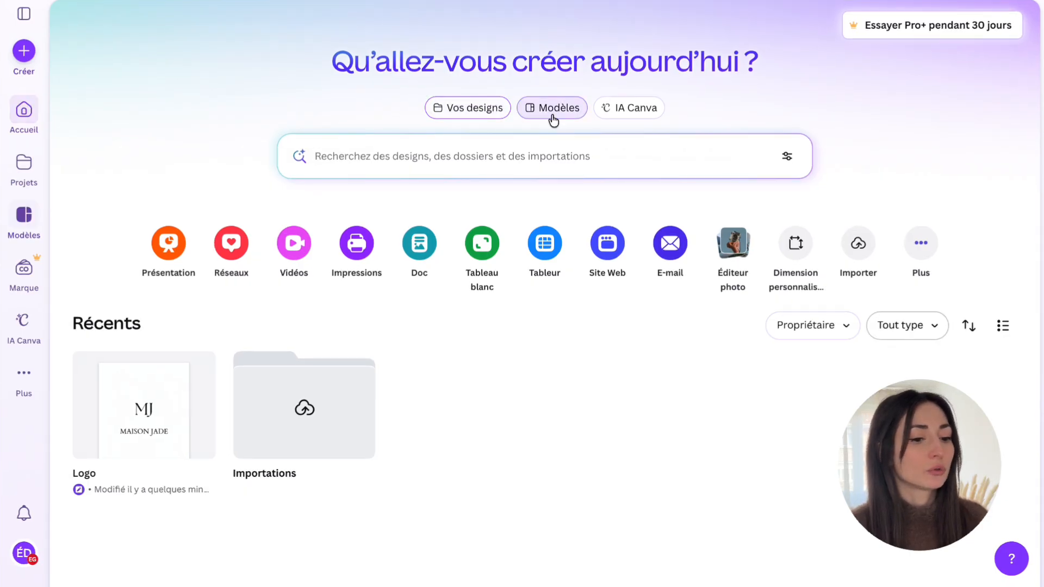
scroll(552, 114, down, 2)
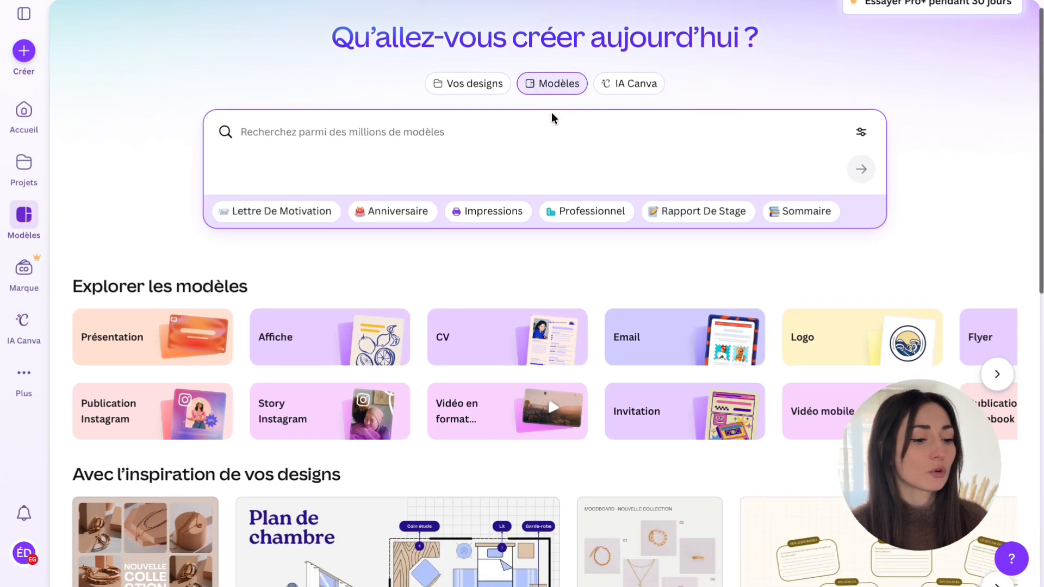
scroll(552, 112, down, 1)
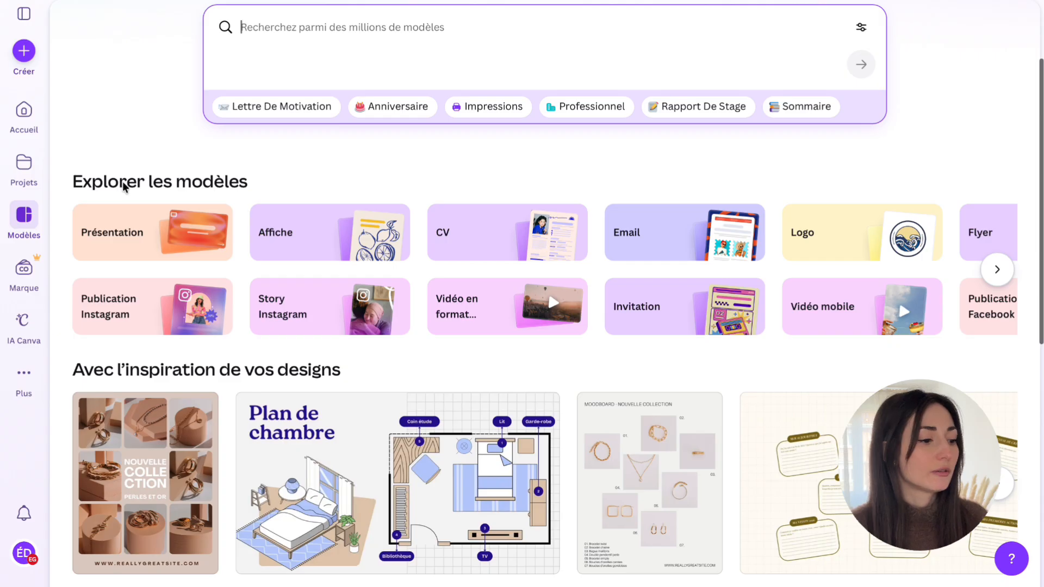
scroll(272, 304, down, 1)
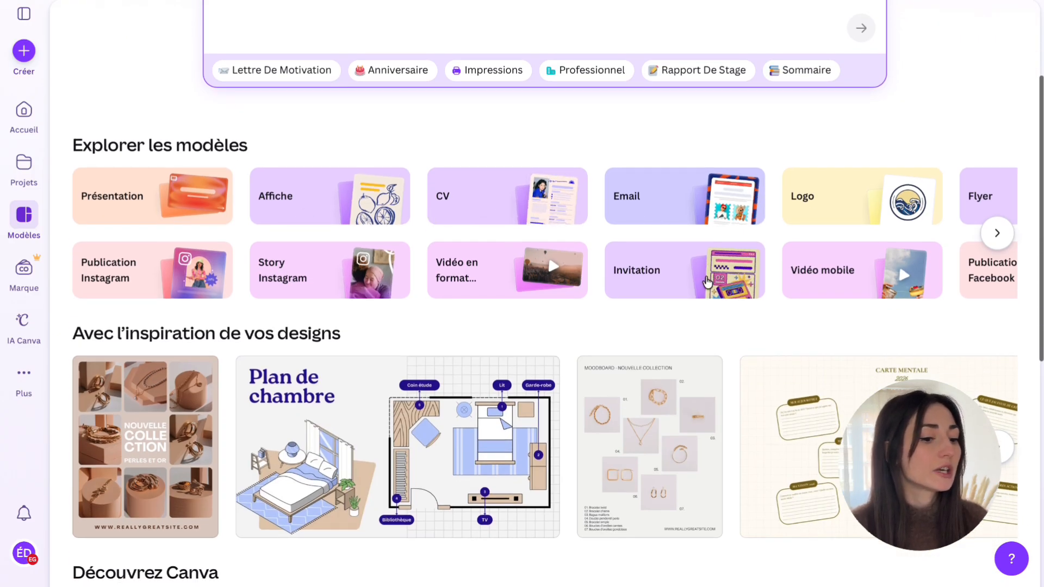
scroll(707, 281, down, 3)
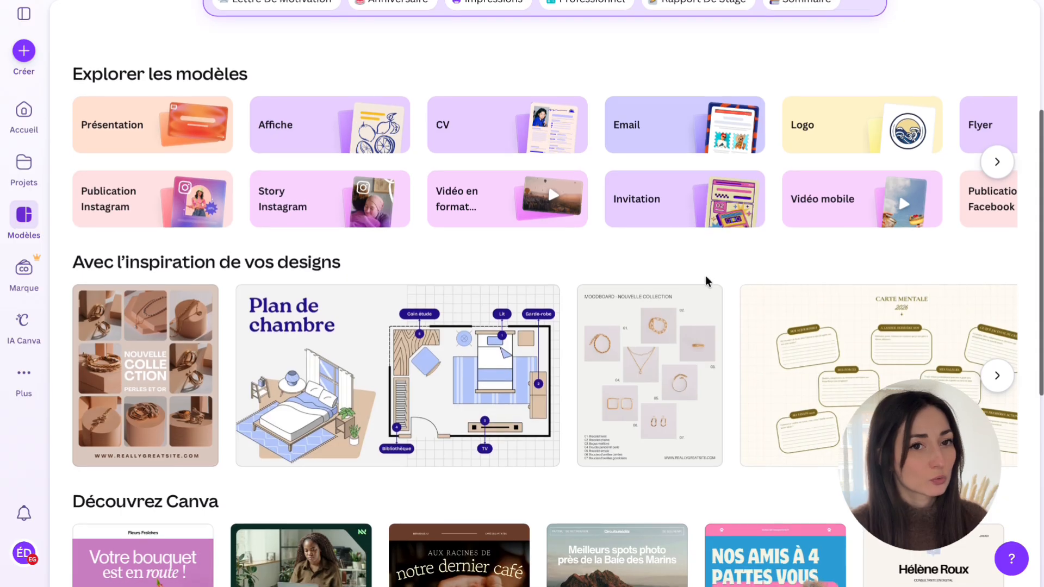
scroll(706, 277, down, 4)
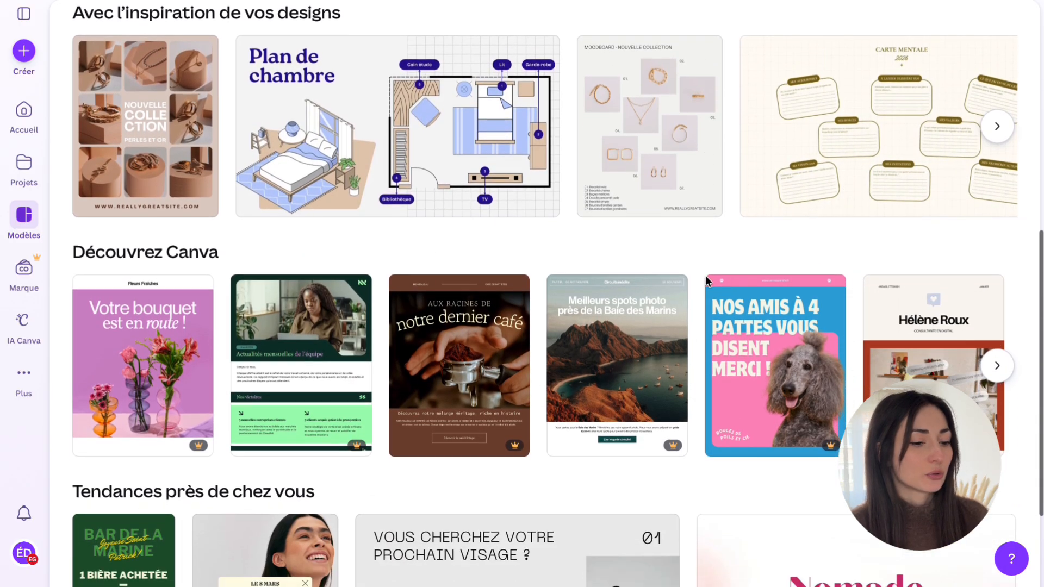
scroll(707, 282, down, 2)
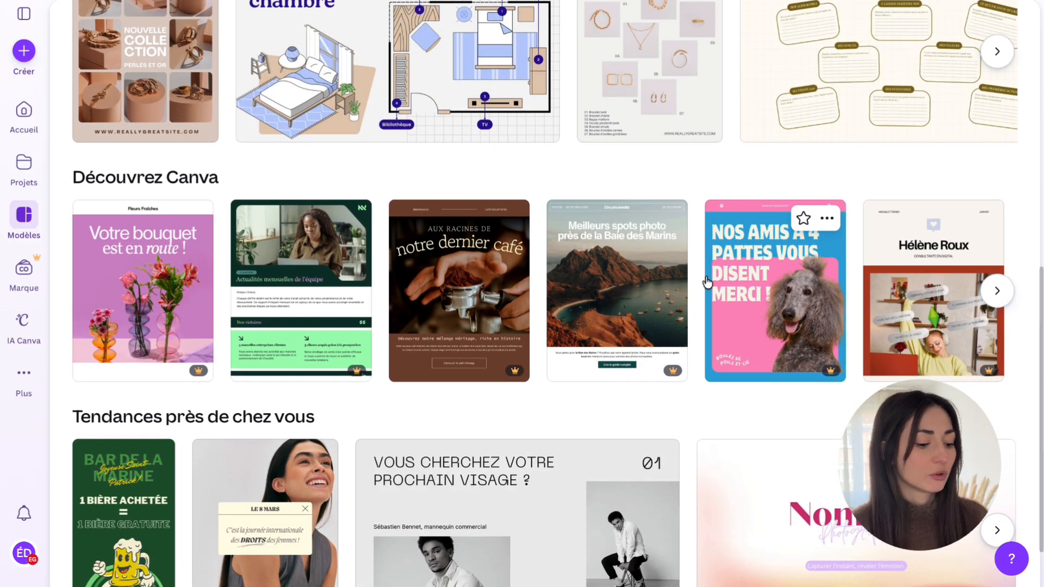
scroll(707, 281, down, 1)
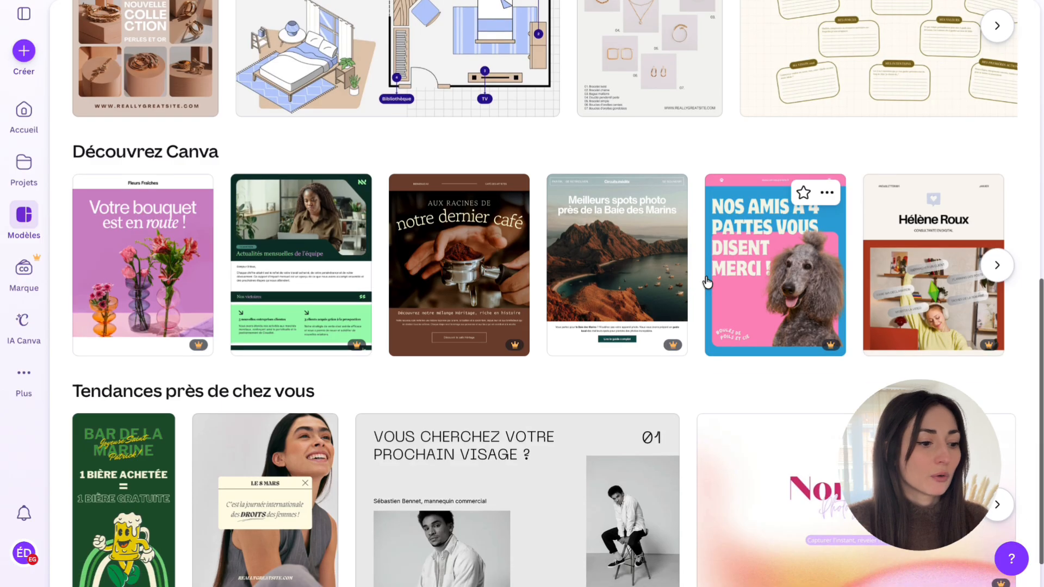
scroll(707, 282, up, 10)
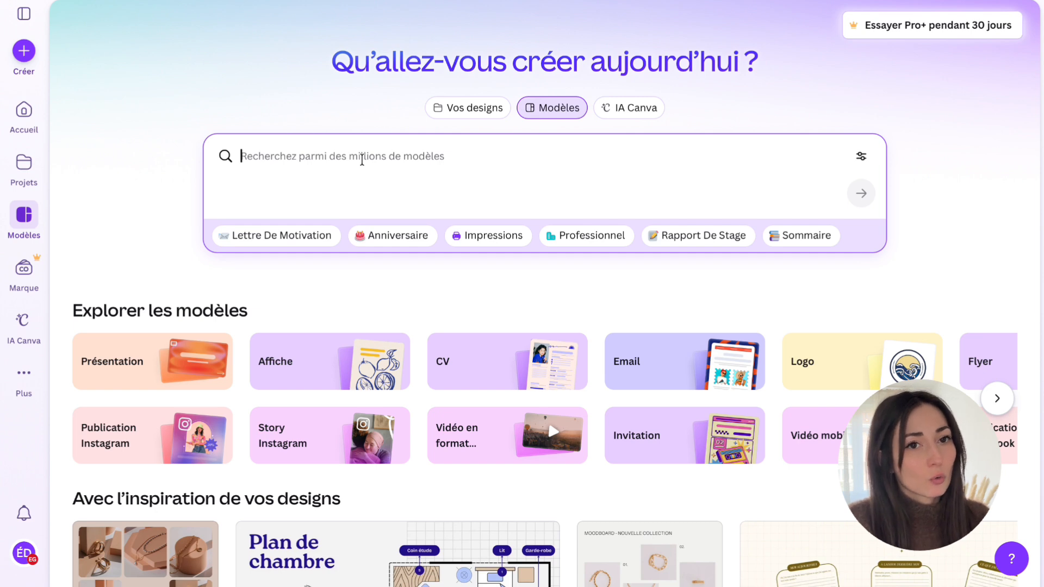
- Search the templates for moodboard and for charte graphique
text(moodba)
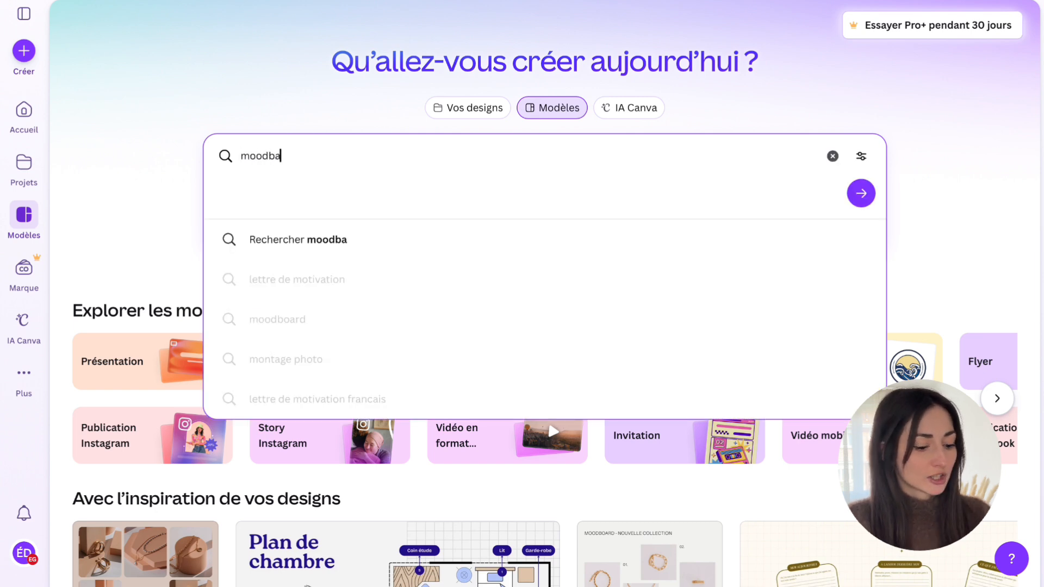
key(BackSpace)
text(oa)
text(ch)
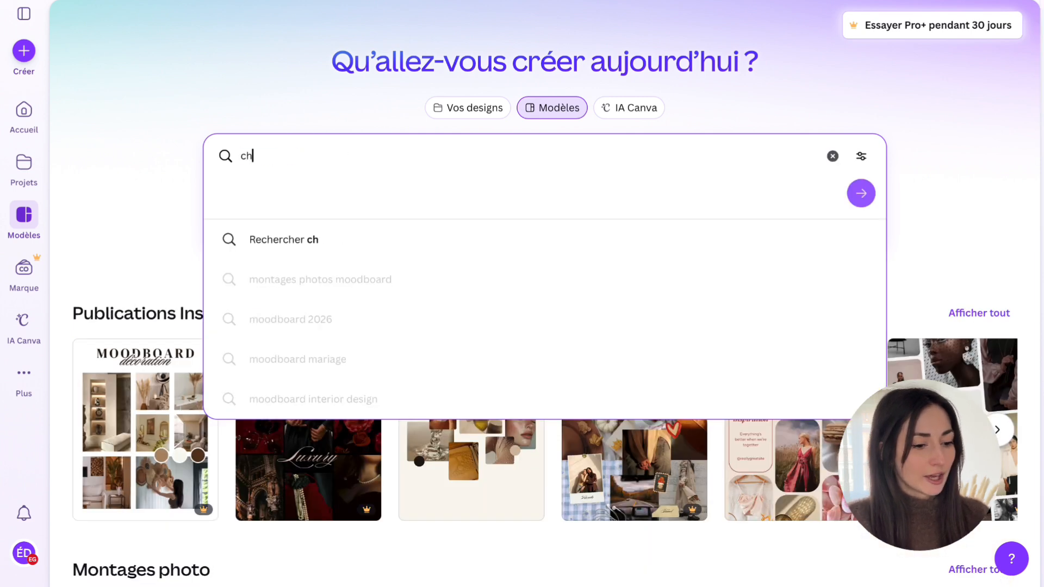
text(arte graphique)
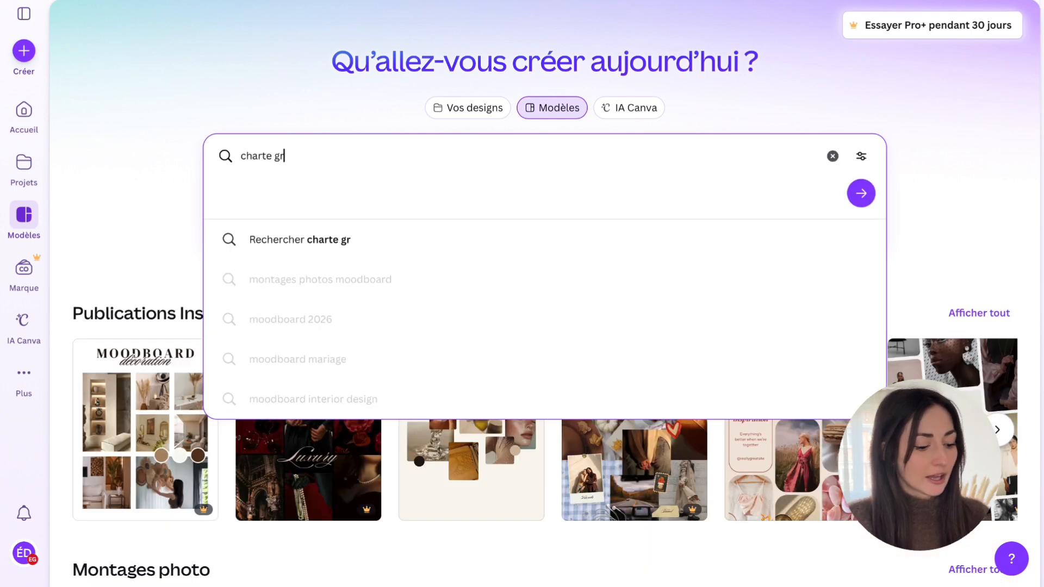
key(Return)
- Search the templates for brand board and look through the results
key(ctrl+a)
text(brand board)
key(Return)
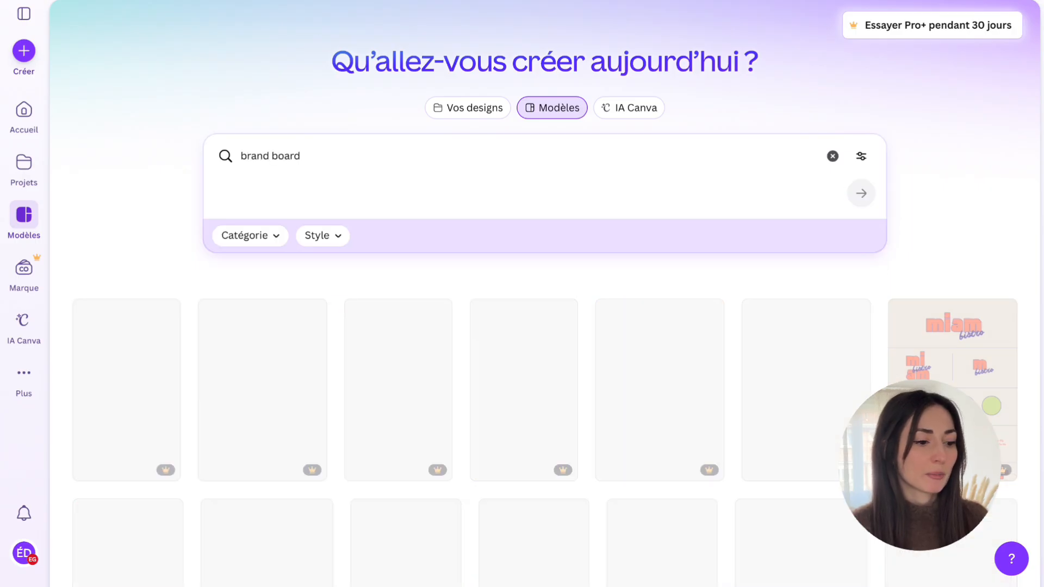
scroll(526, 265, down, 9)
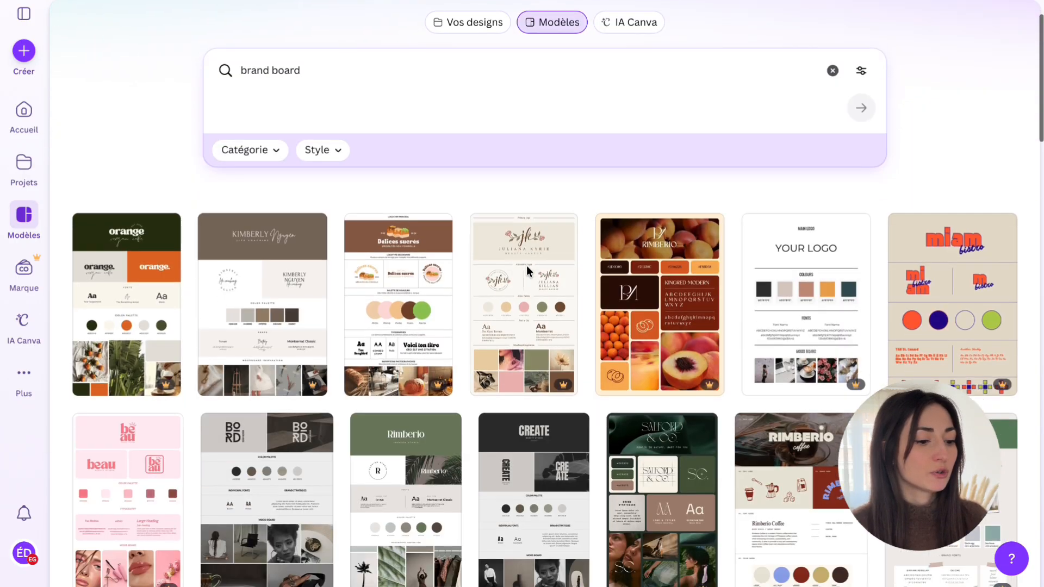
scroll(528, 272, down, 8)
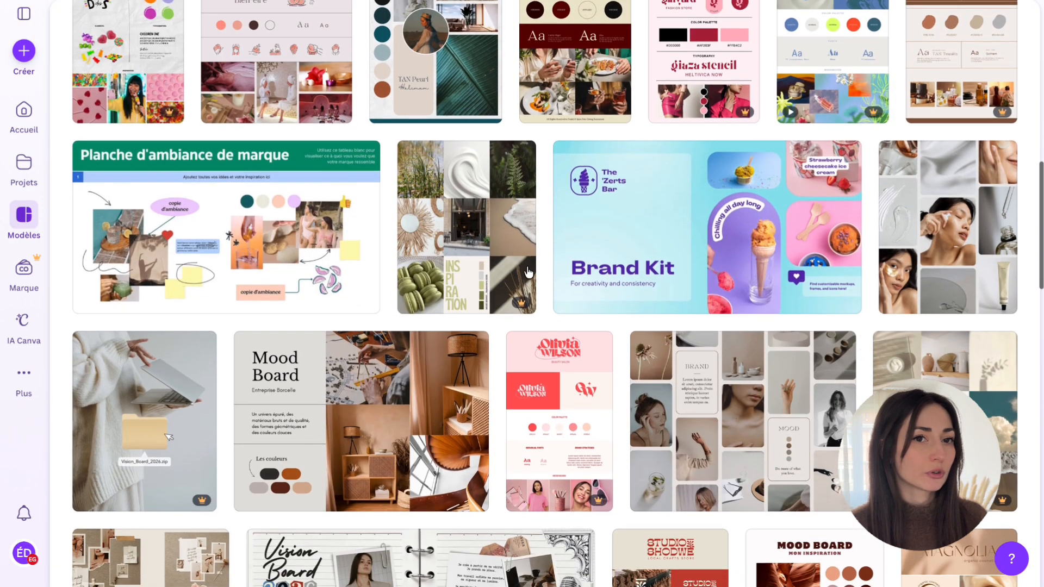
scroll(527, 272, down, 6)
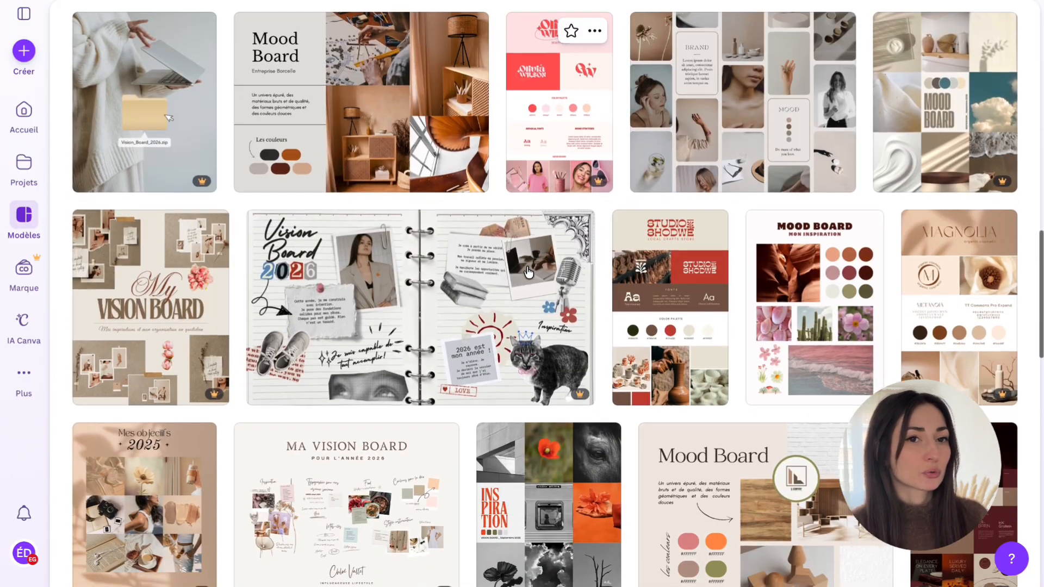
scroll(527, 272, up, 12)
scroll(528, 272, up, 10)
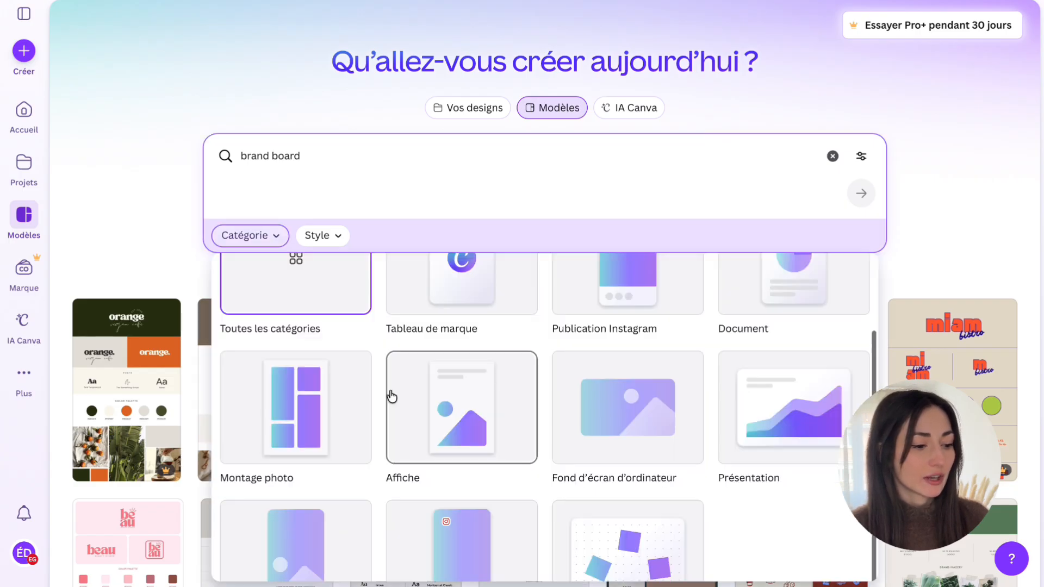
- Review the category and style filters and restrict the brand board templates to the Moderne style
scroll(391, 394, down, 1)
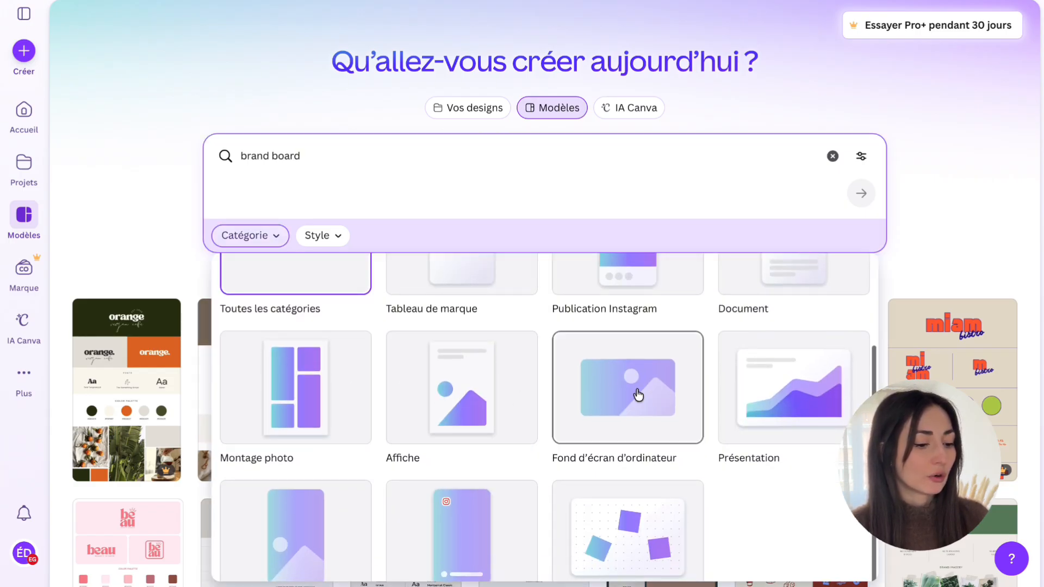
scroll(636, 397, up, 3)
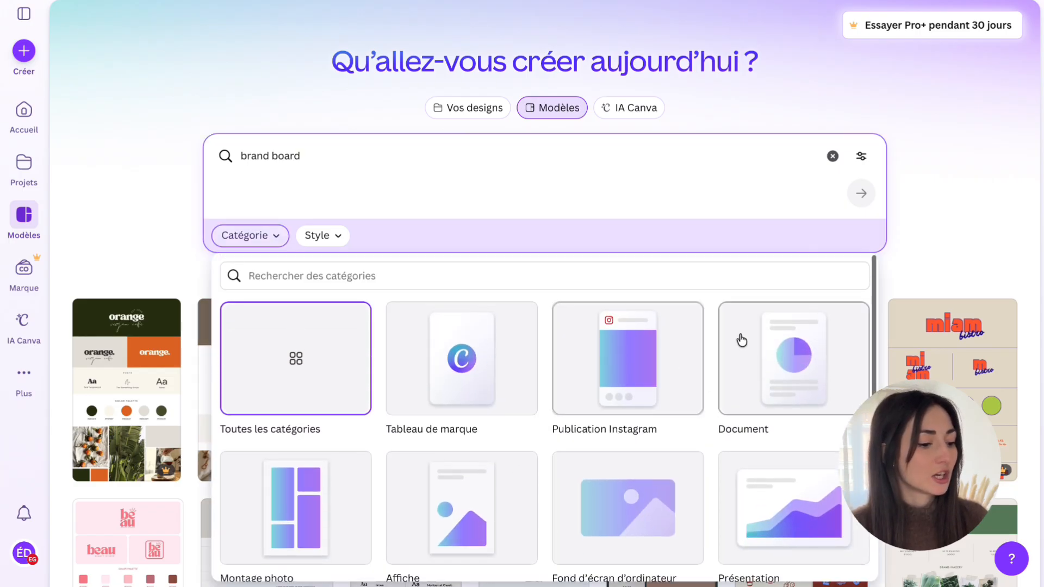
click(327, 237)
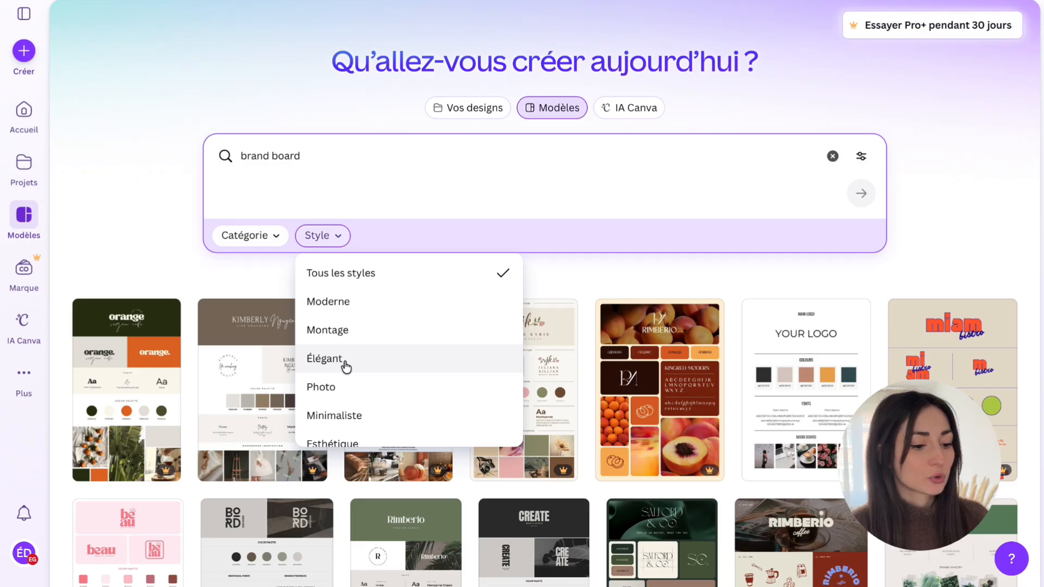
scroll(346, 367, down, 2)
scroll(346, 368, up, 2)
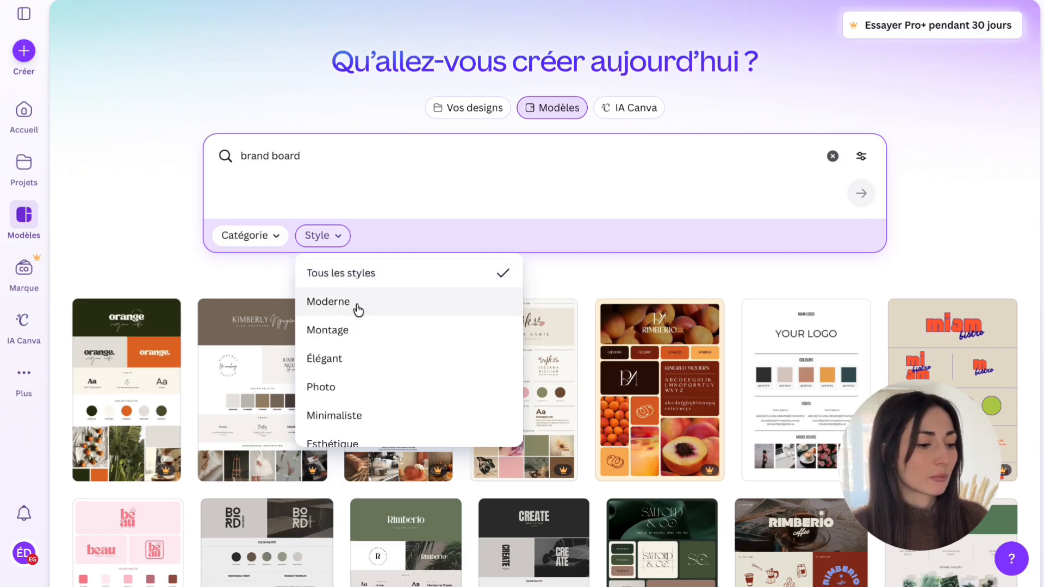
click(357, 306)
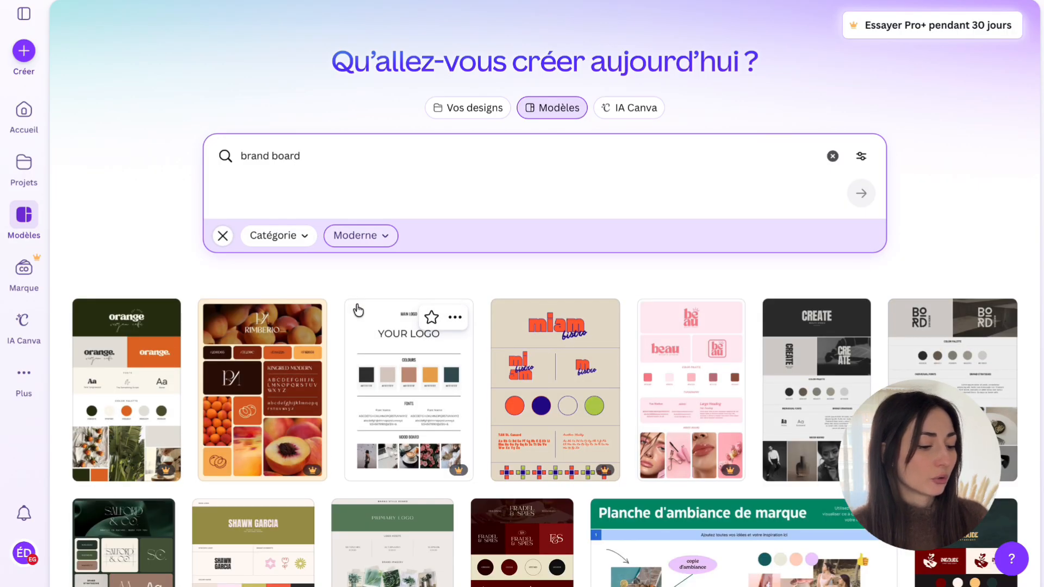
- Look through the brand board templates in the Moderne style
scroll(358, 310, down, 4)
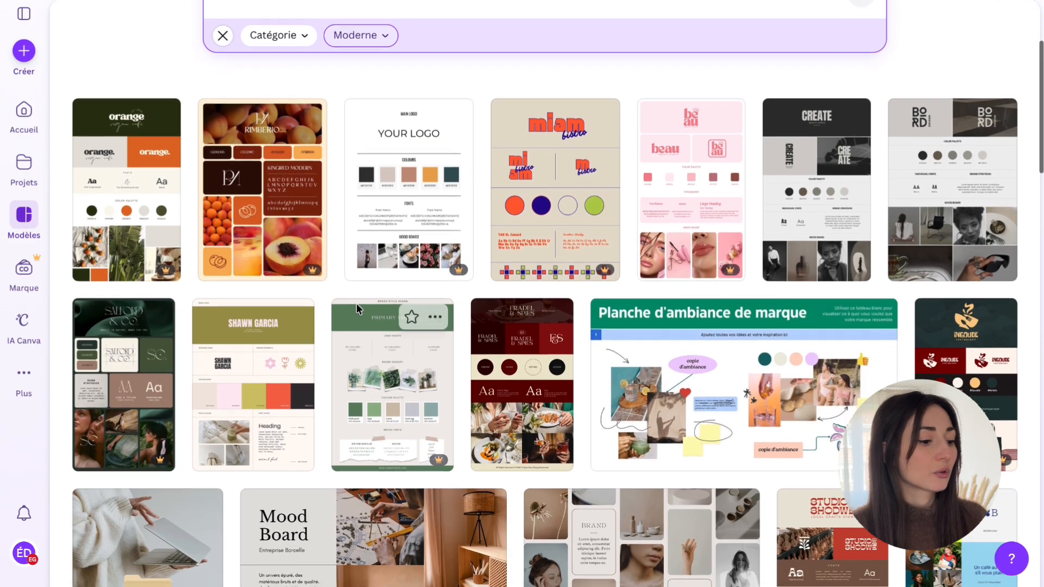
scroll(358, 309, down, 2)
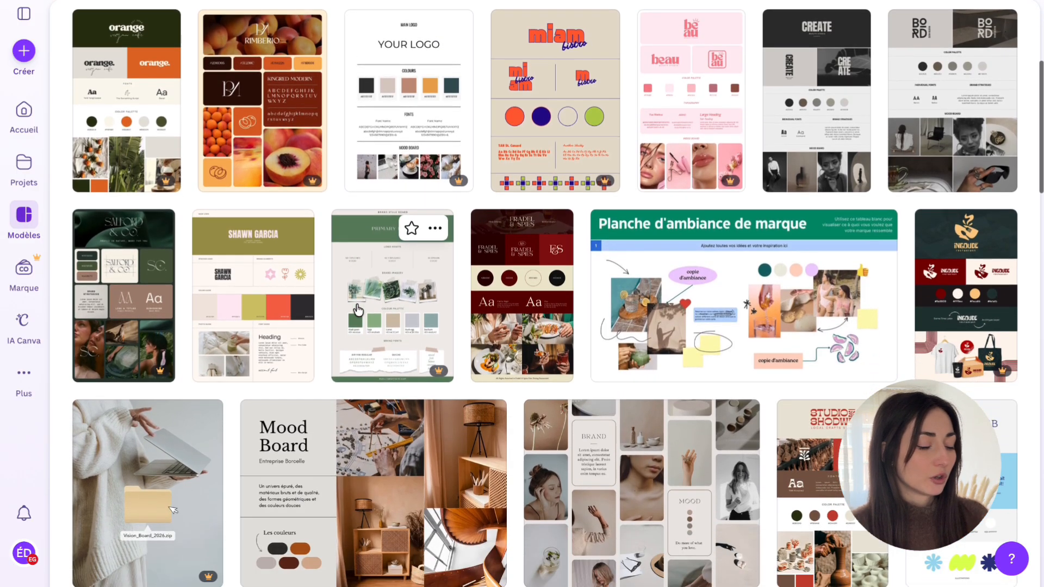
scroll(358, 310, down, 3)
scroll(358, 310, down, 4)
scroll(357, 310, down, 1)
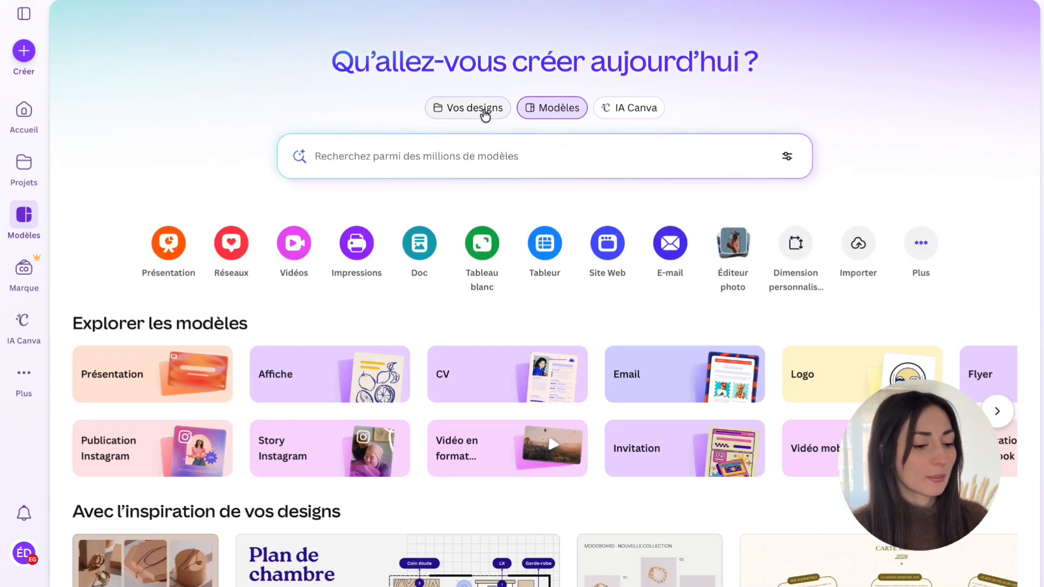
- Show your own designs on the home page and start a new Tableau blanc
click(484, 108)
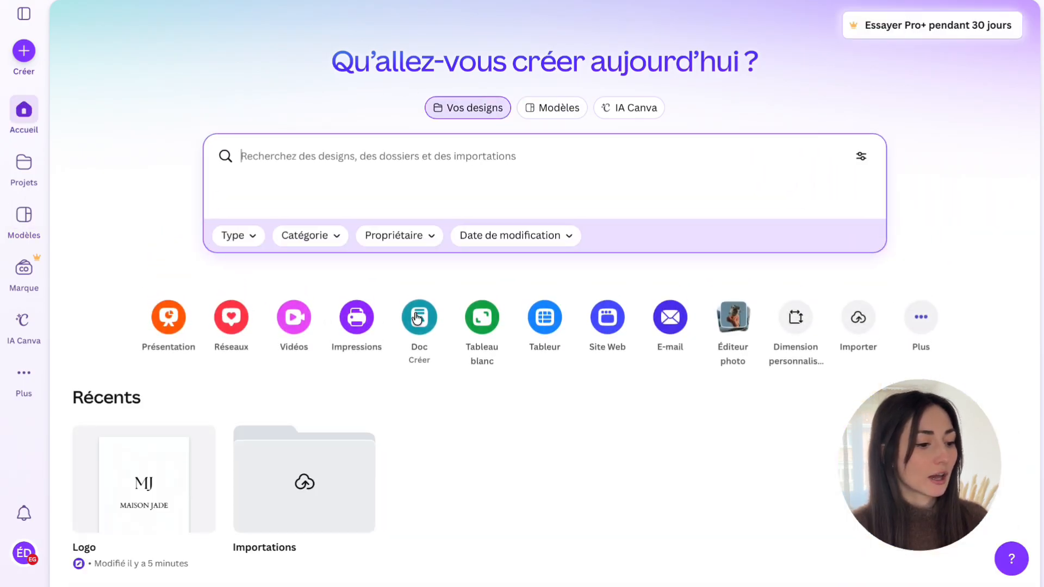
click(482, 321)
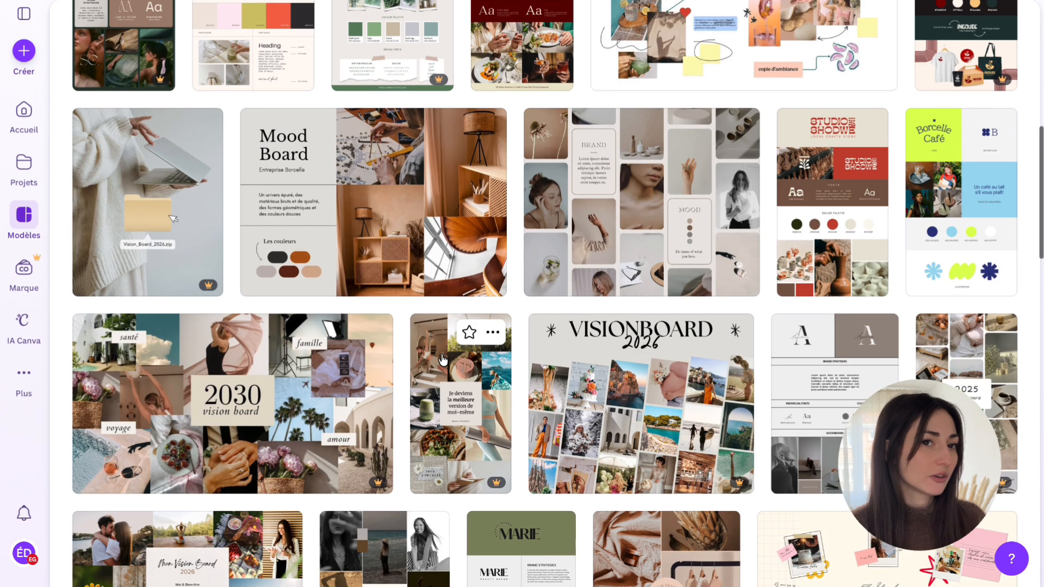
- Find the Brown Grey Aesthetic Business Kit Fashion Beauty Brand Board A4 template and open it for customizing
scroll(822, 322, down, 3)
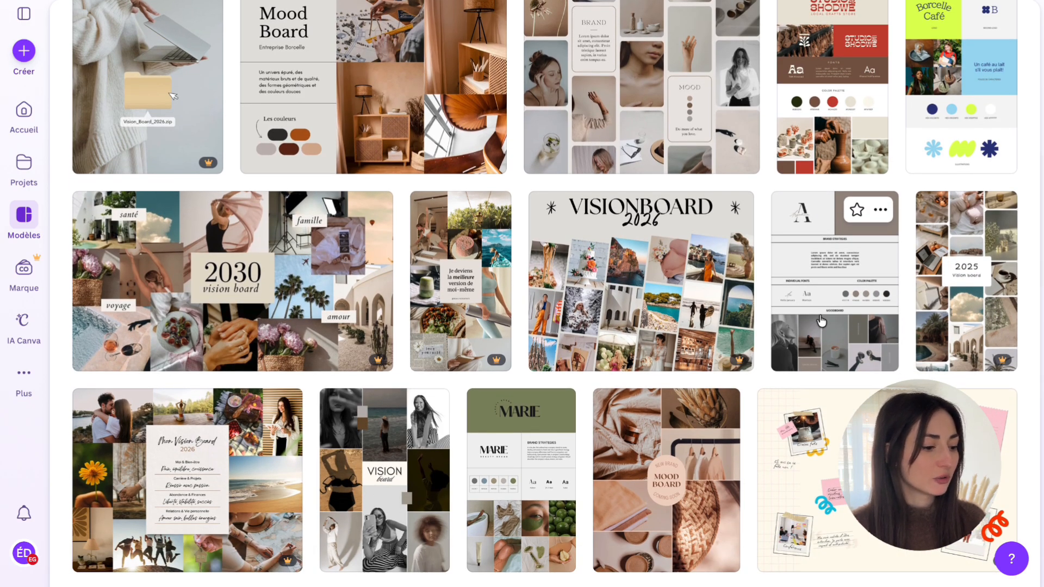
click(822, 322)
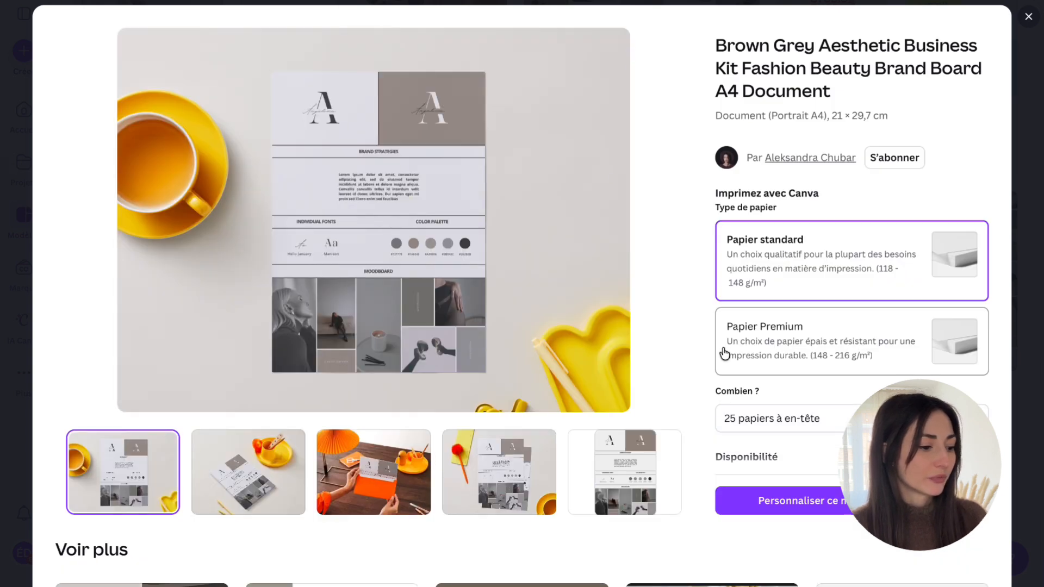
click(779, 501)
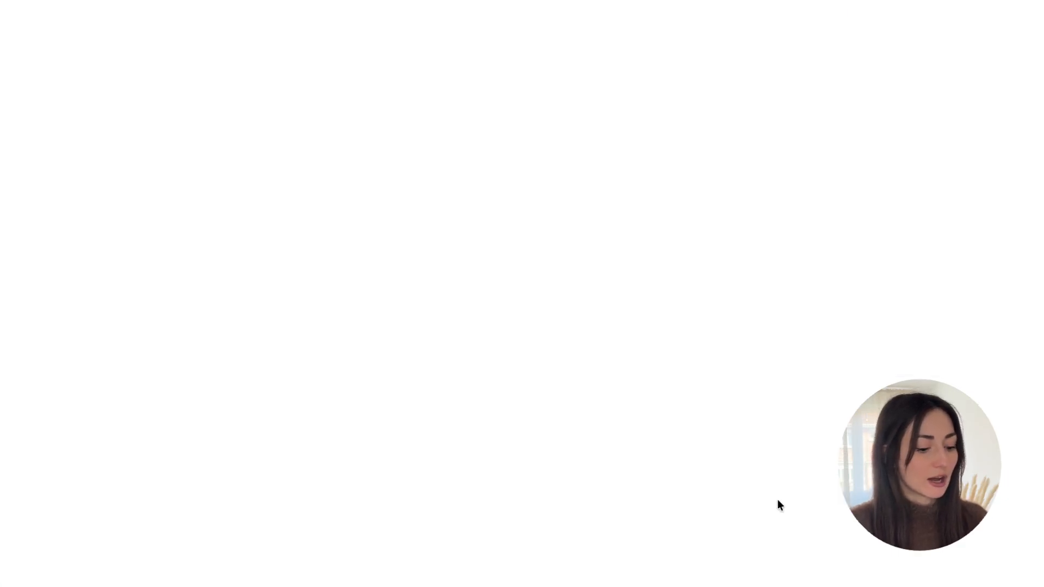
- Copy all elements of the A4 brand board template into the blank whiteboard and enlarge them there
key(ctrl+a)
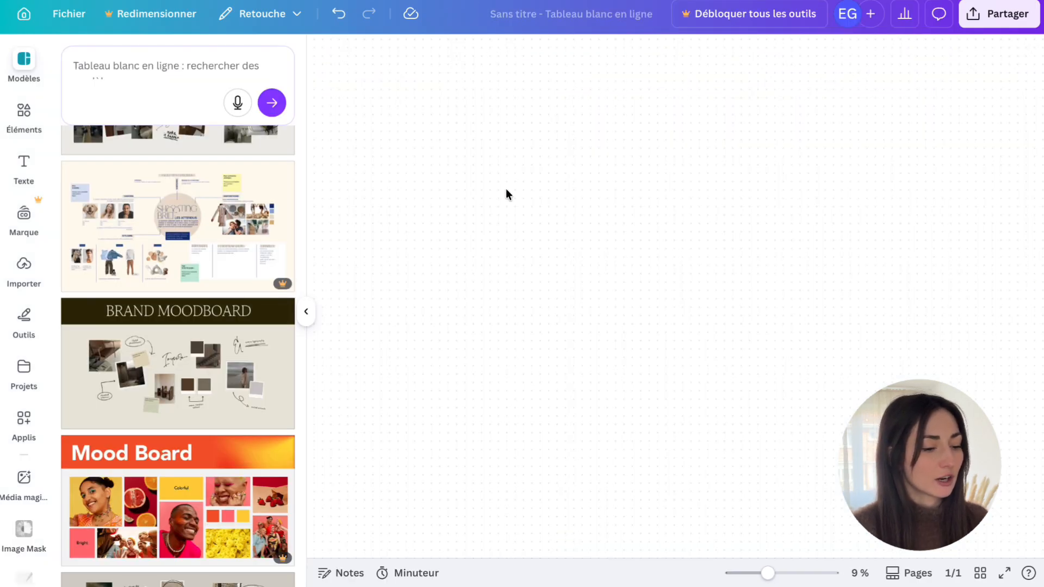
key(ctrl+v)
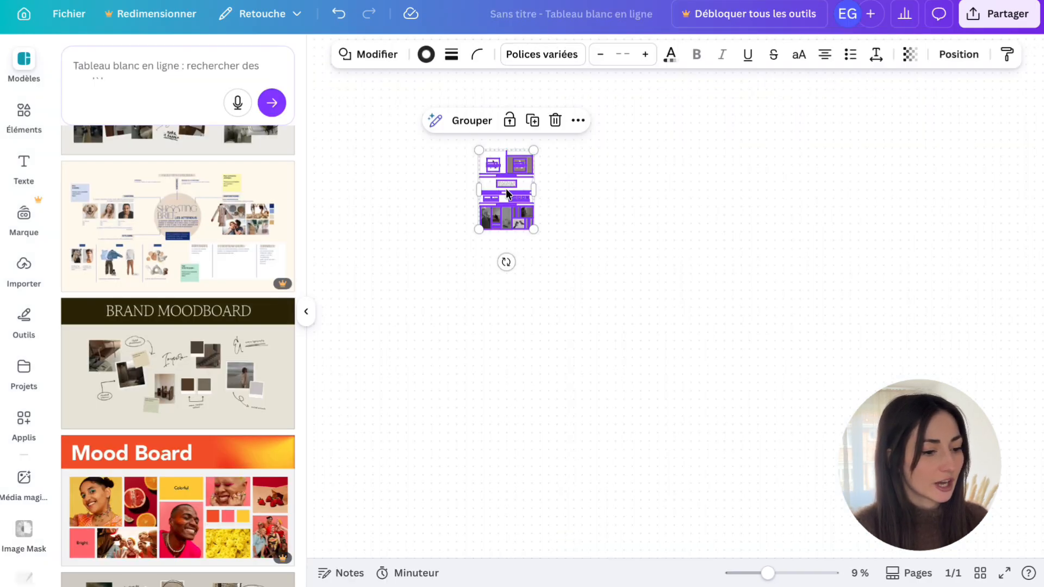
drag(533, 230, 687, 375)
ctrl+scroll(688, 374, up, 2)
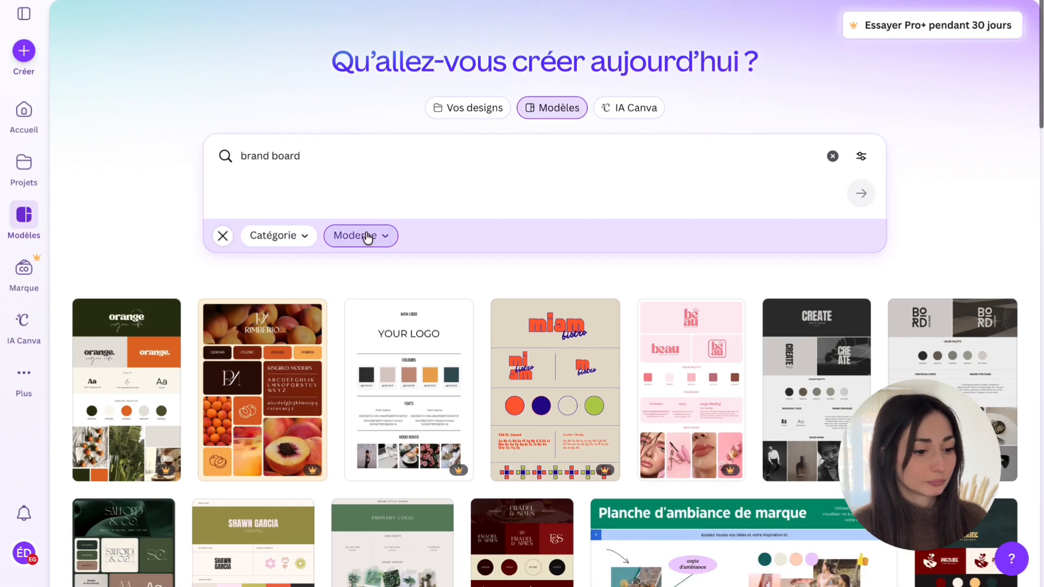
- Restrict the brand board templates to the Esthétique style and open the Beige Simple Tender Minimalist Brand Mood Board Photo Collage for customizing
click(369, 237)
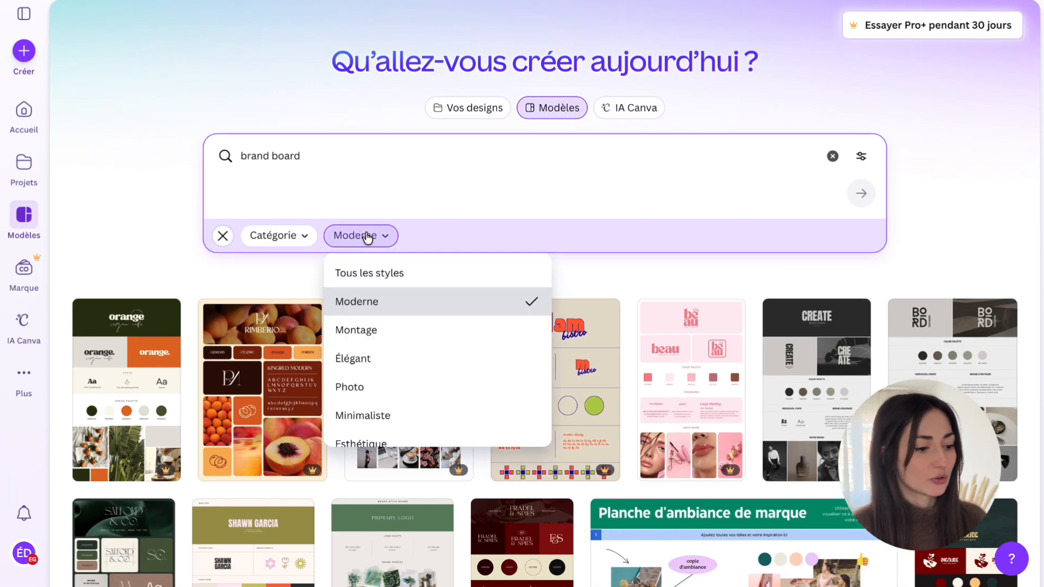
click(379, 358)
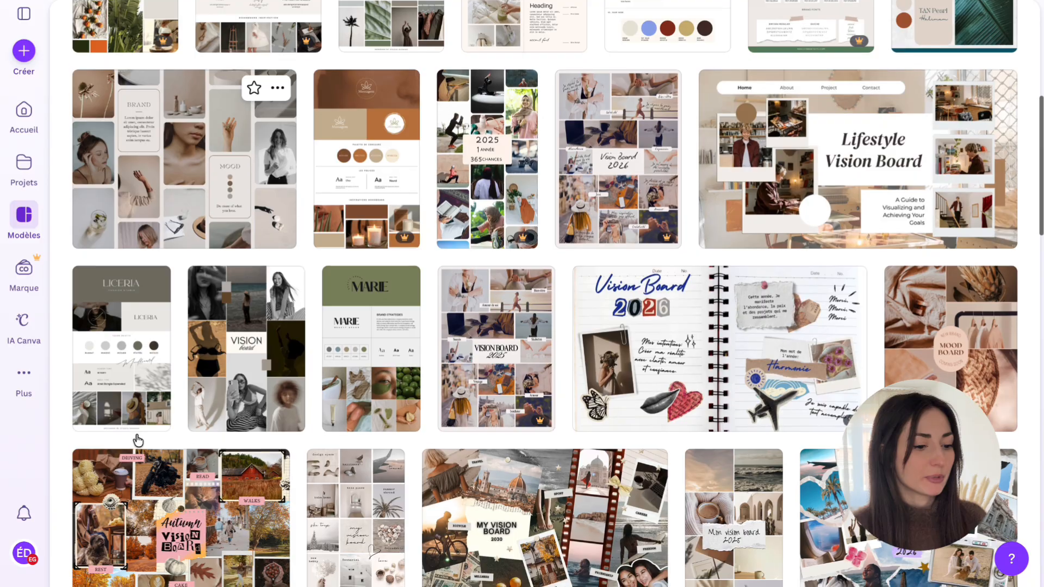
scroll(138, 440, down, 1)
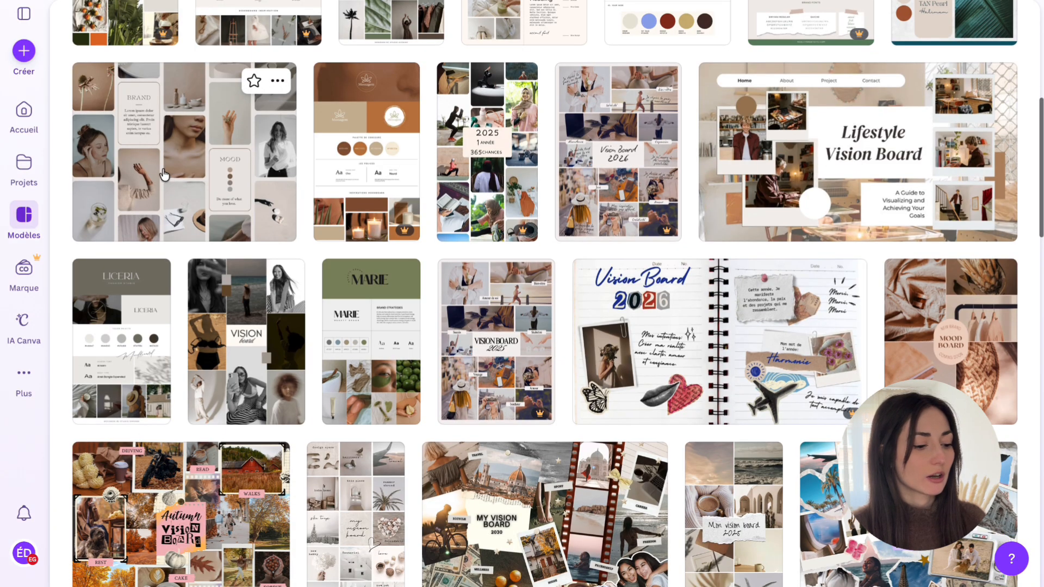
click(163, 175)
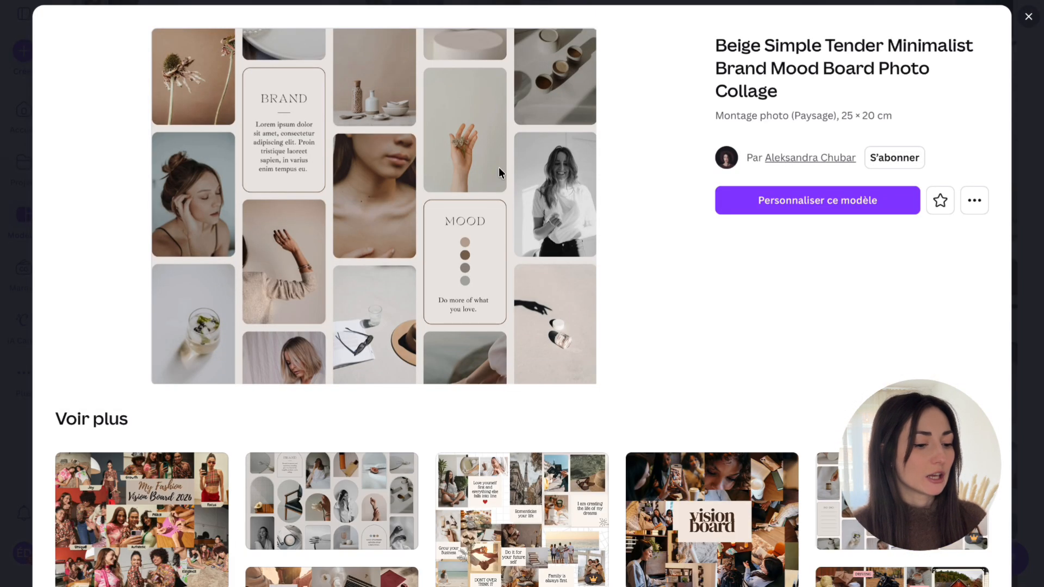
click(745, 209)
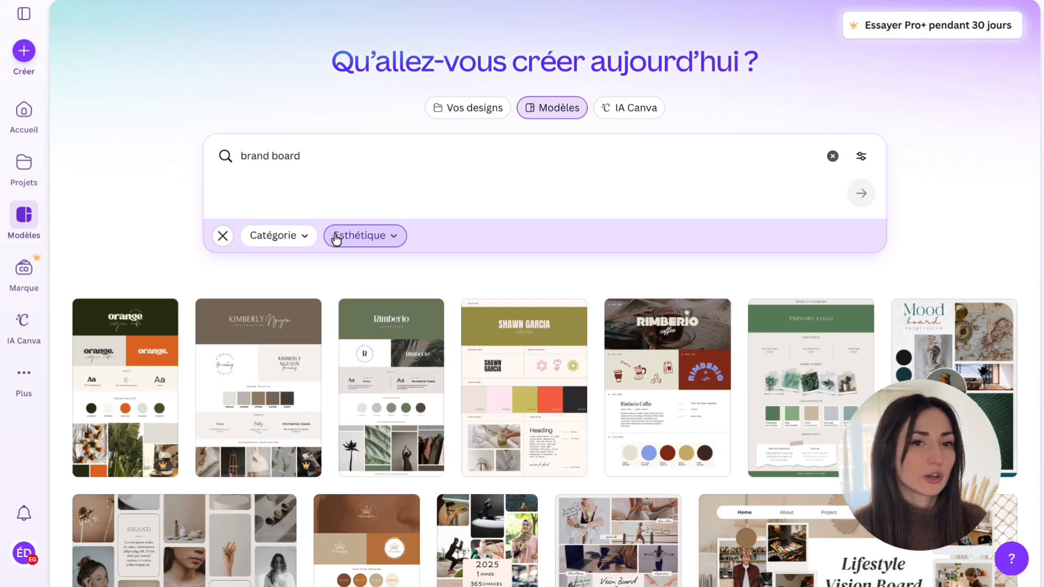
- Search the templates for brand board pop and restrict the results to the Coloré style
click(373, 12)
click(359, 175)
text(pop)
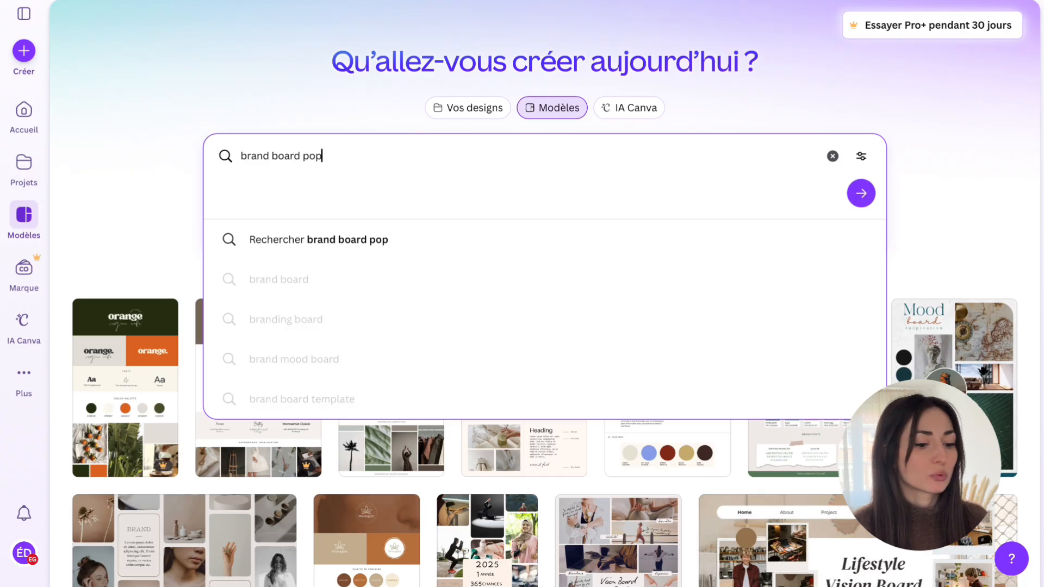
key(Return)
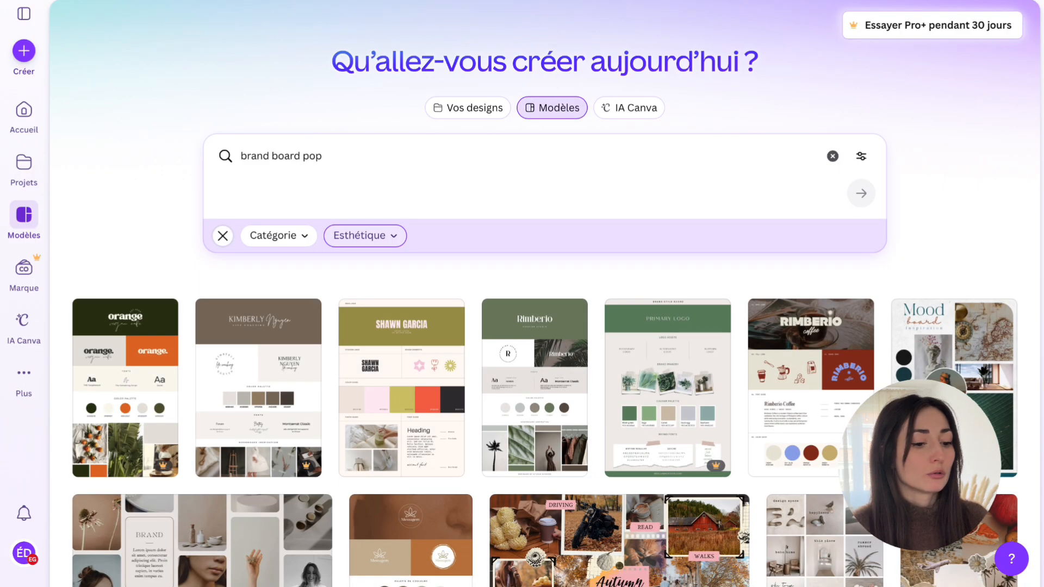
scroll(503, 338, down, 3)
click(365, 113)
scroll(380, 272, down, 1)
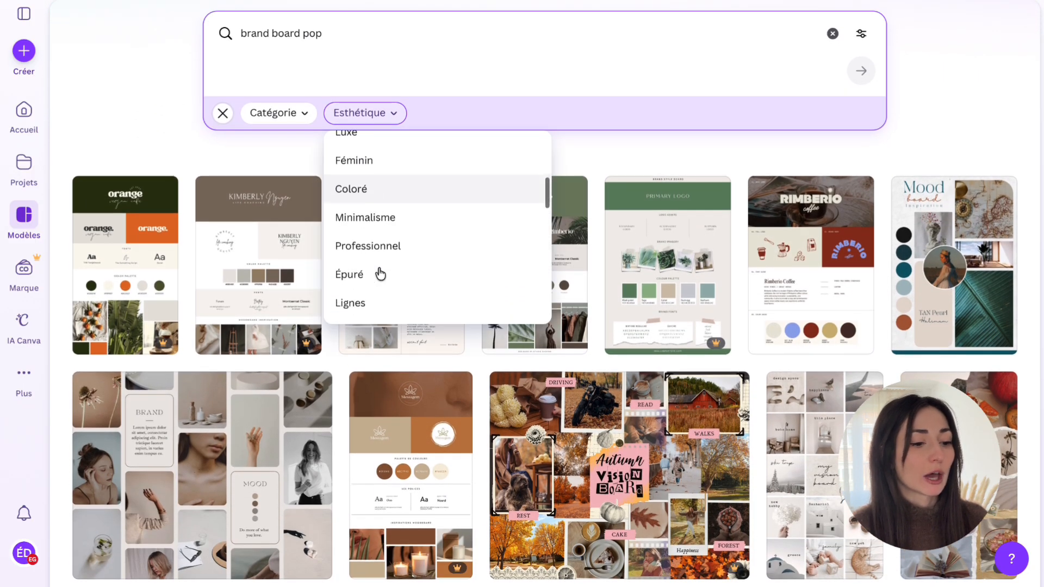
click(362, 196)
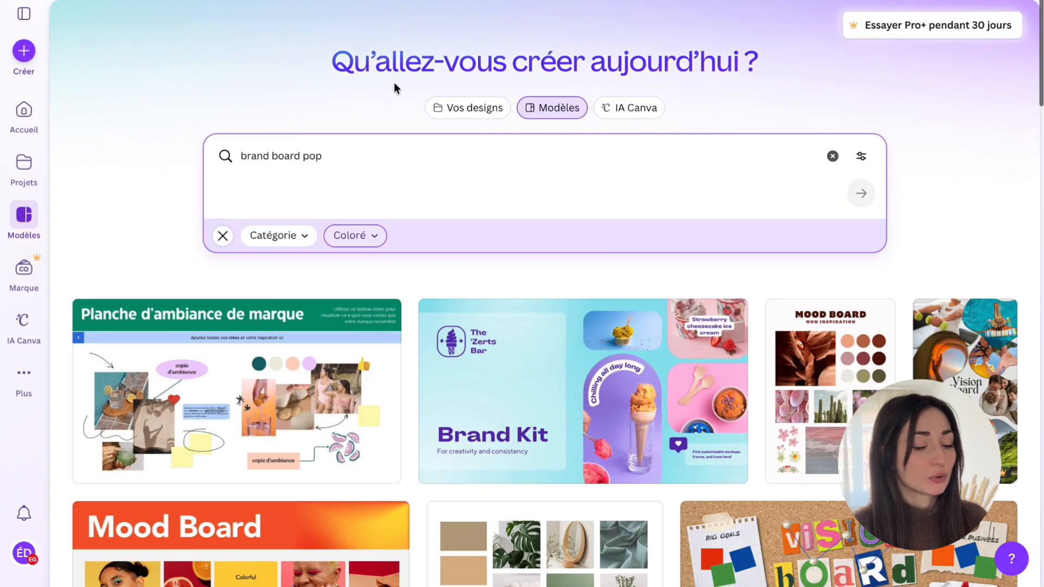
- Look through the brand board pop templates in the Coloré style for layouts and colour ideas
click(358, 181)
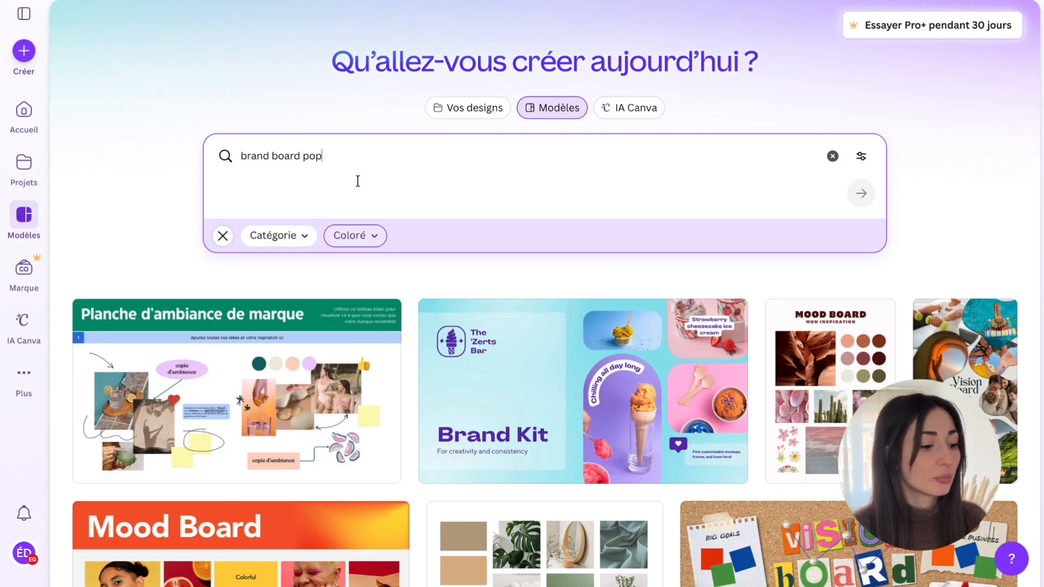
scroll(544, 293, down, 8)
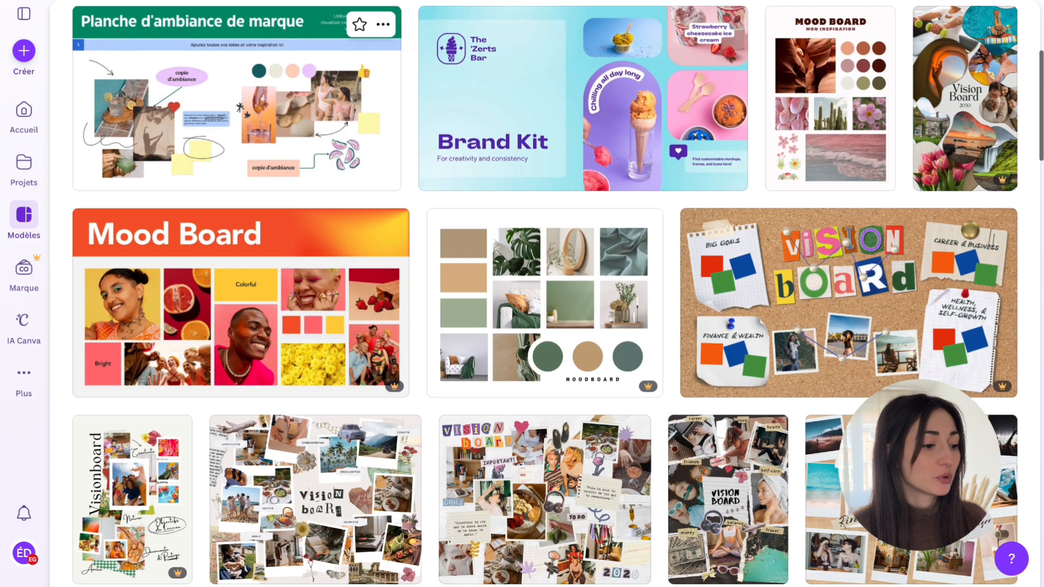
scroll(544, 294, down, 8)
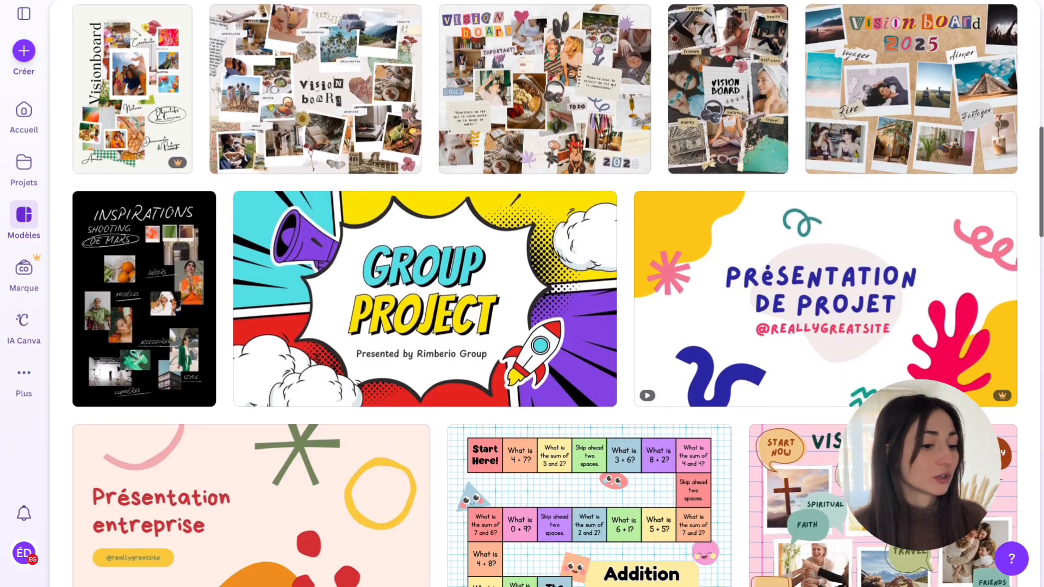
scroll(544, 294, down, 9)
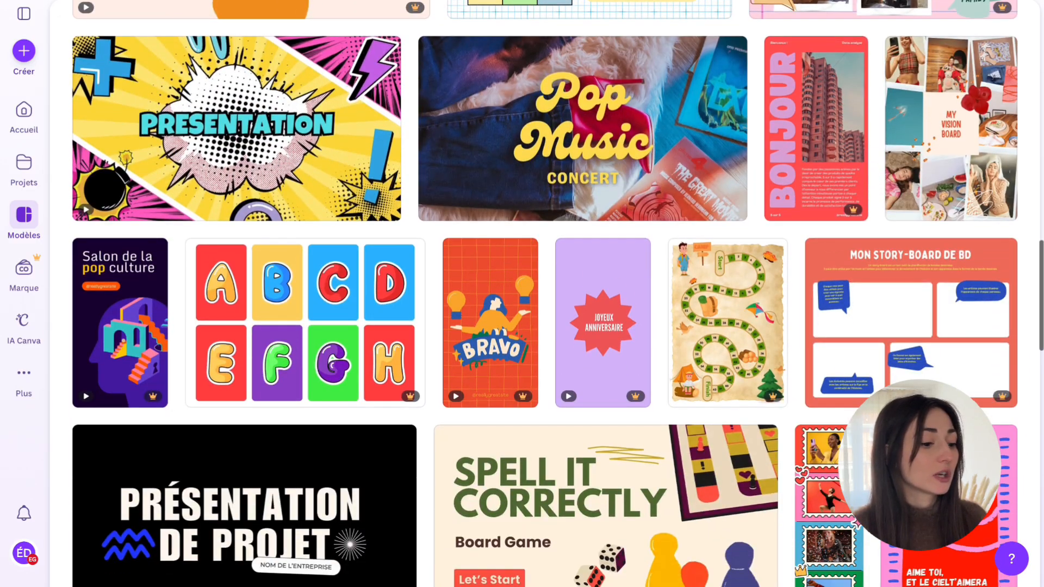
scroll(369, 71, down, 8)
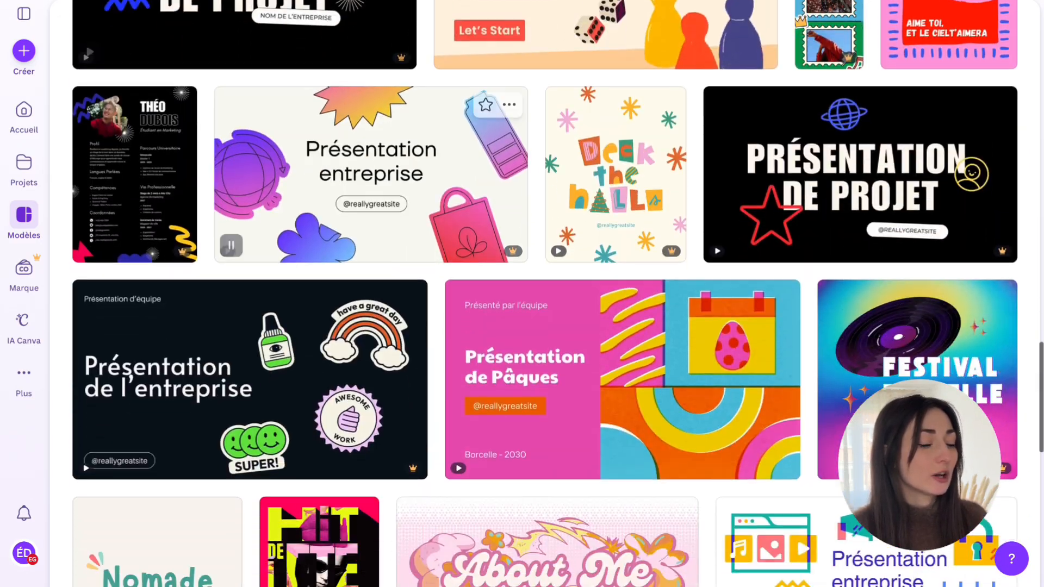
scroll(544, 294, down, 5)
scroll(544, 294, up, 20)
scroll(544, 294, up, 9)
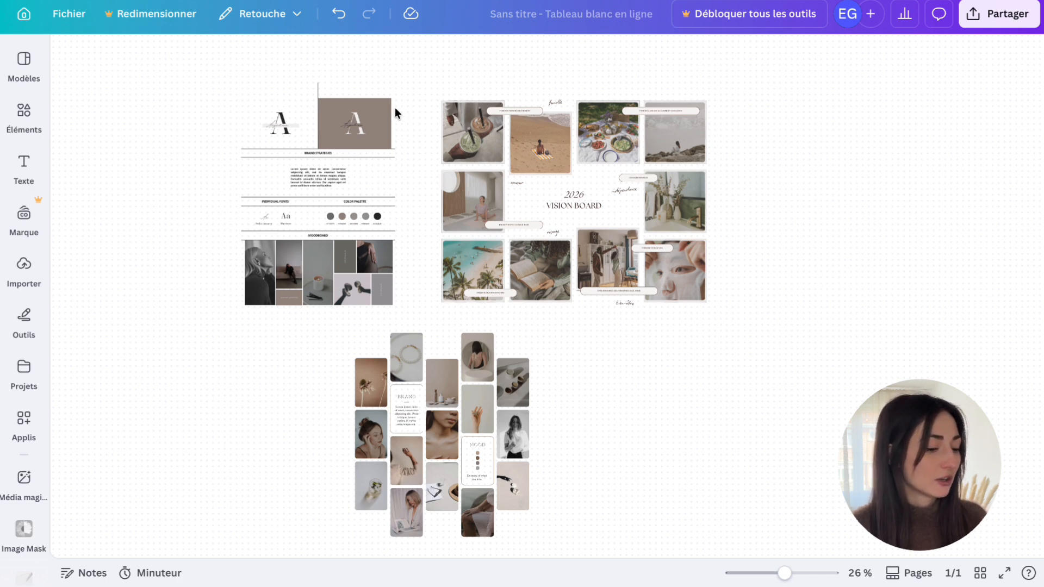
- Duplicate the A4 brand board into the empty whiteboard area beyond the 2026 vision board and enlarge the copy
scroll(396, 113, up, 5)
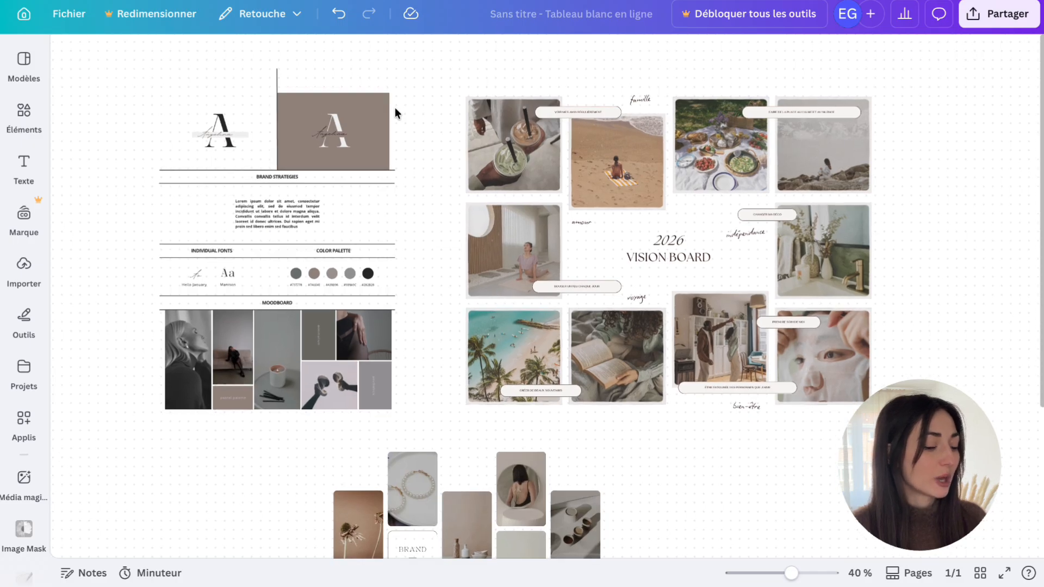
scroll(395, 112, up, 4)
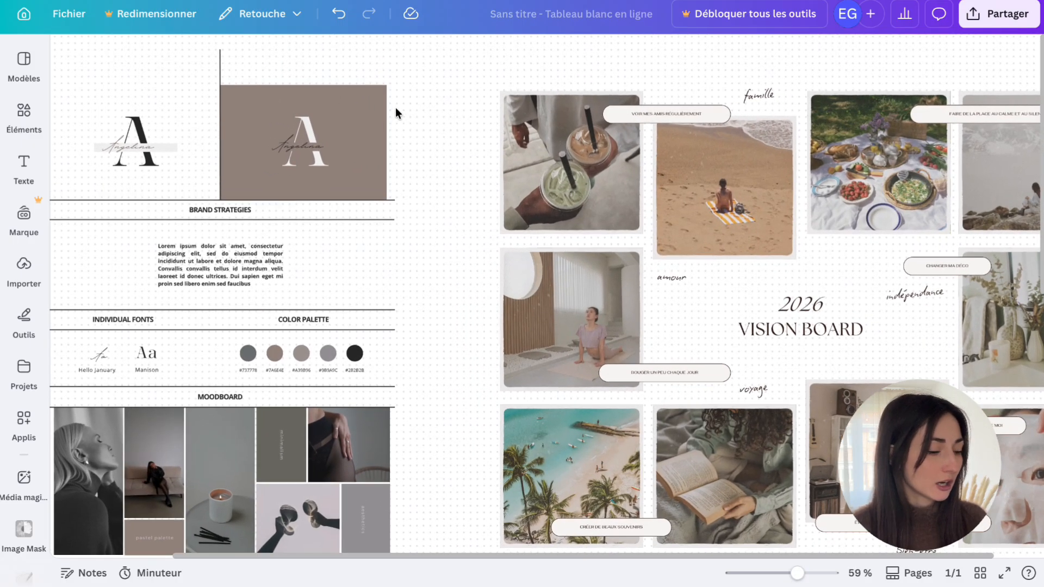
scroll(396, 112, down, 5)
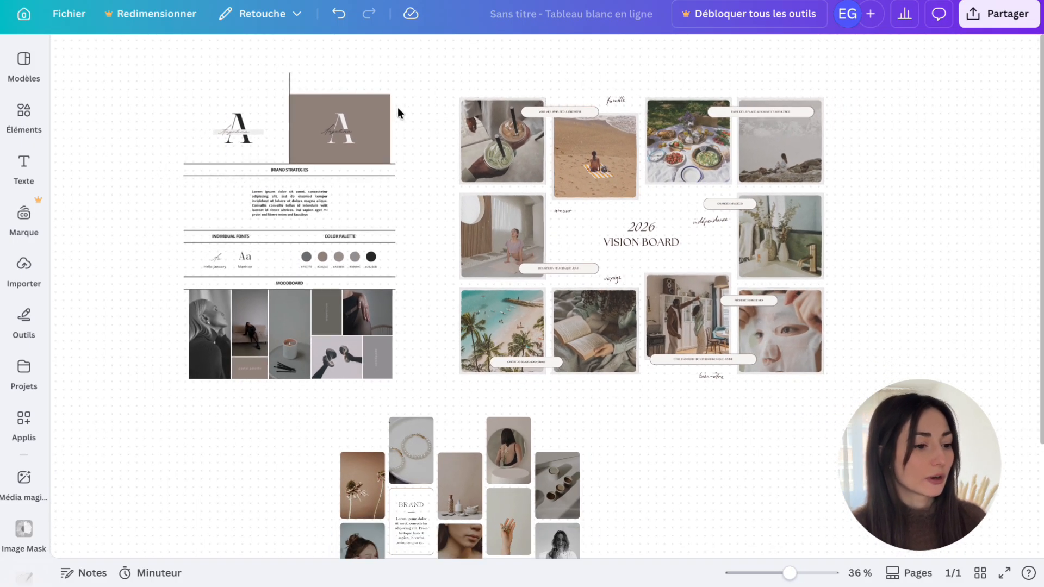
scroll(398, 112, down, 2)
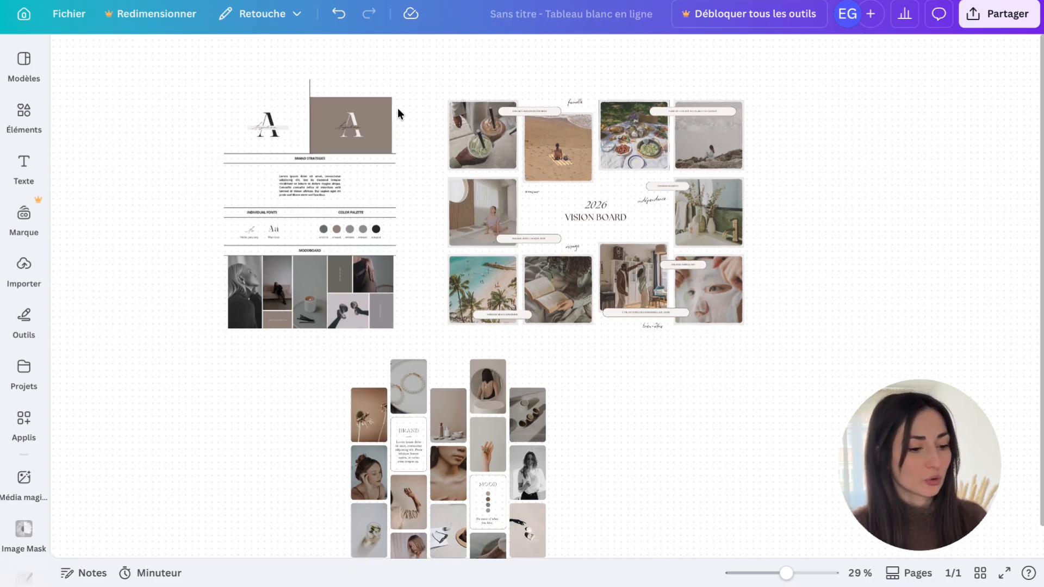
scroll(210, 83, up, 1)
drag(210, 83, 406, 358)
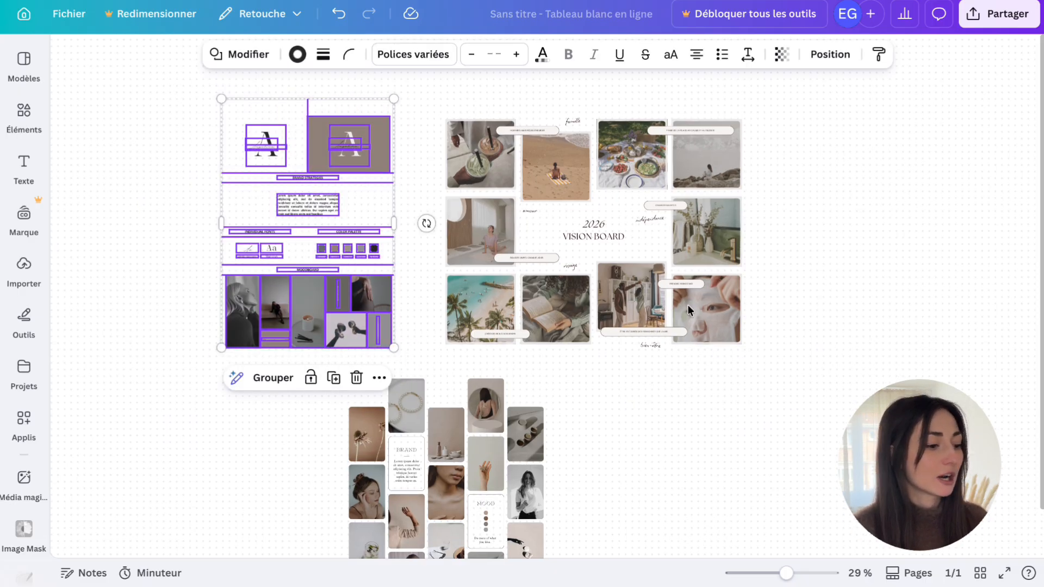
key(ctrl+v)
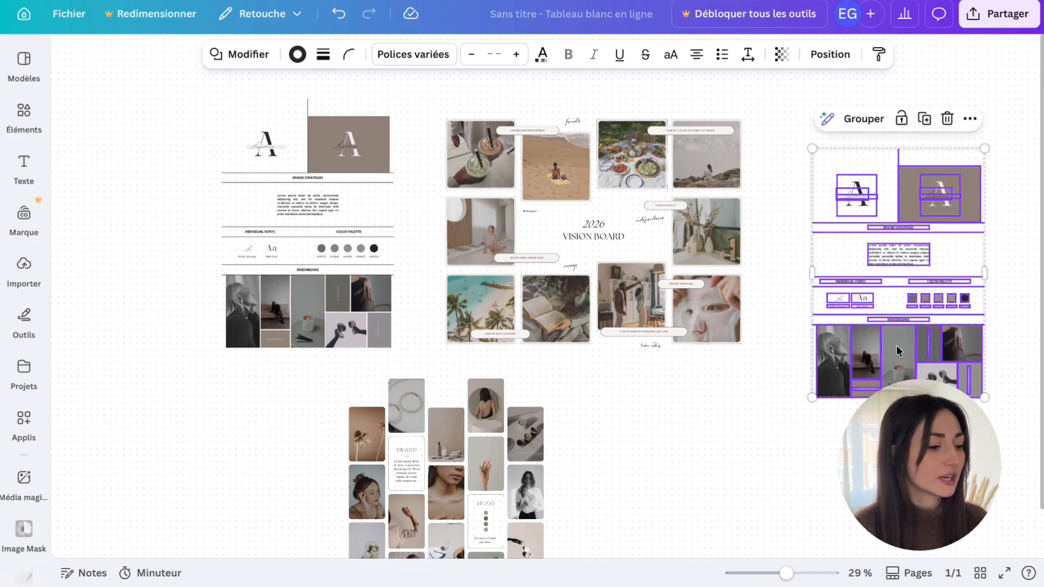
drag(812, 398, 724, 490)
drag(716, 455, 800, 449)
key(Escape)
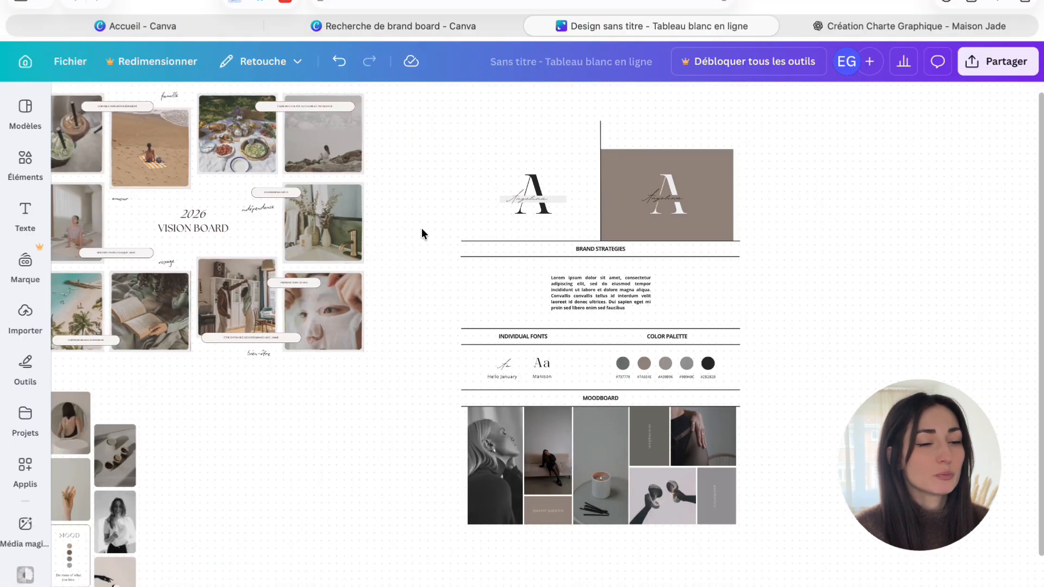
click(575, 280)
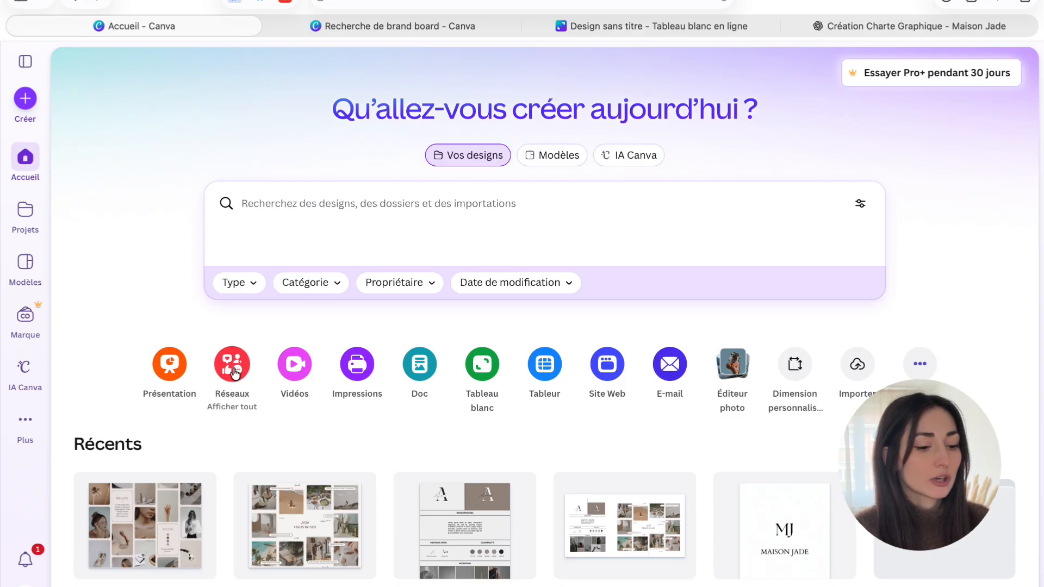
- Create a new Publication Instagram (4:5) design and look through all the colour and font combinations offered in the styles
click(233, 364)
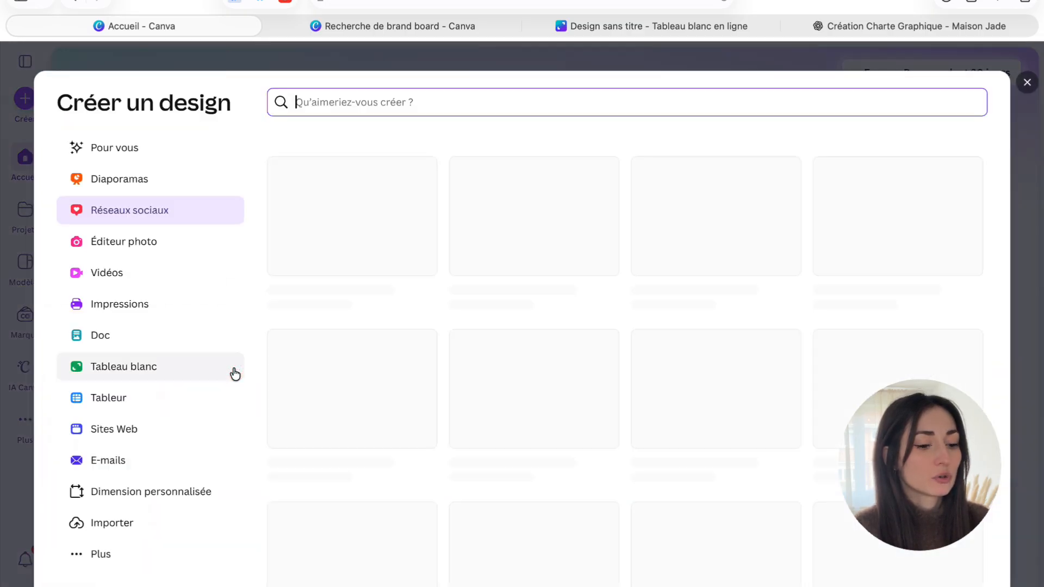
click(354, 398)
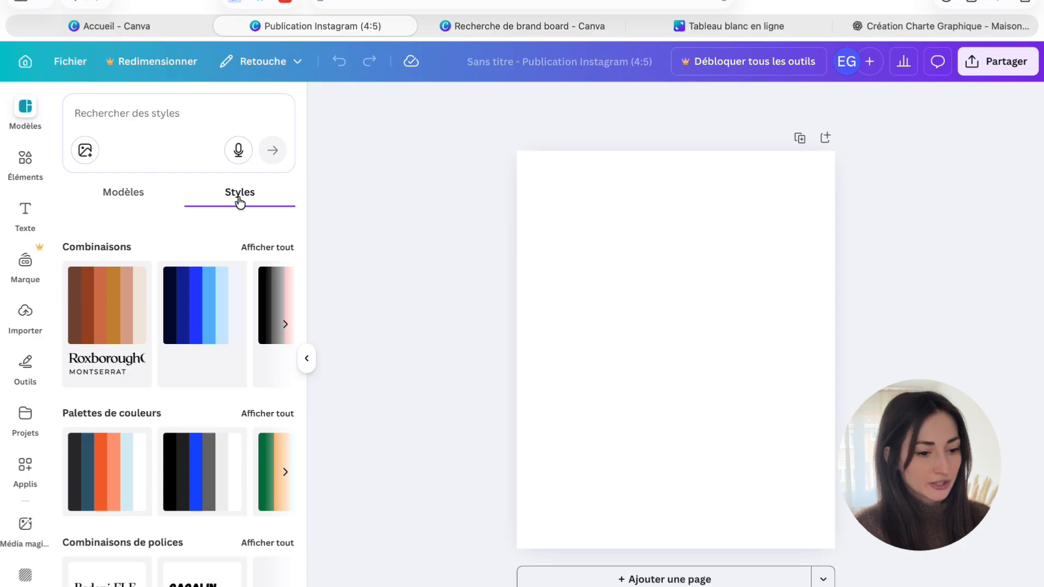
click(268, 247)
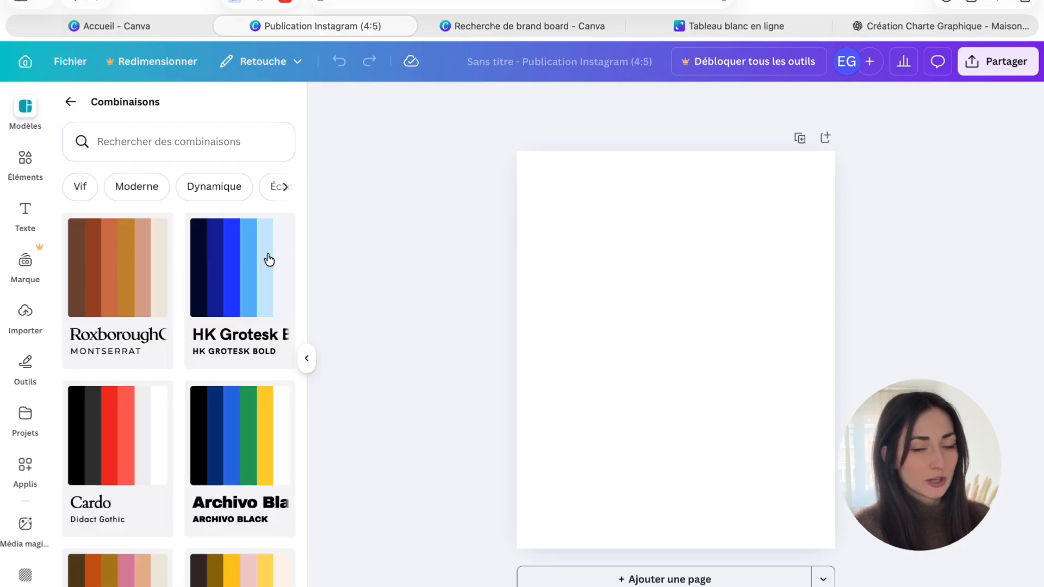
scroll(233, 386, down, 5)
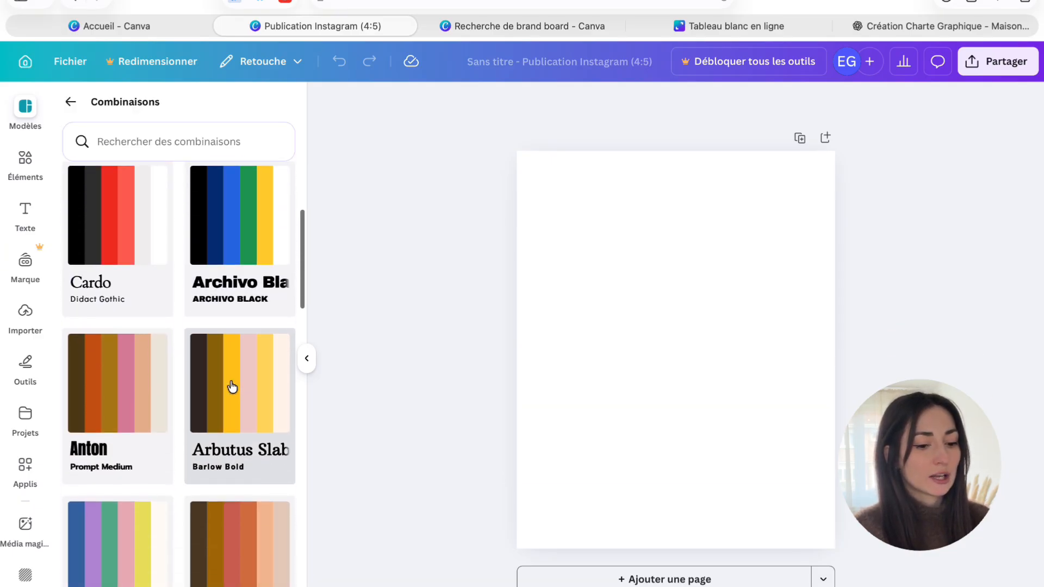
scroll(232, 386, down, 6)
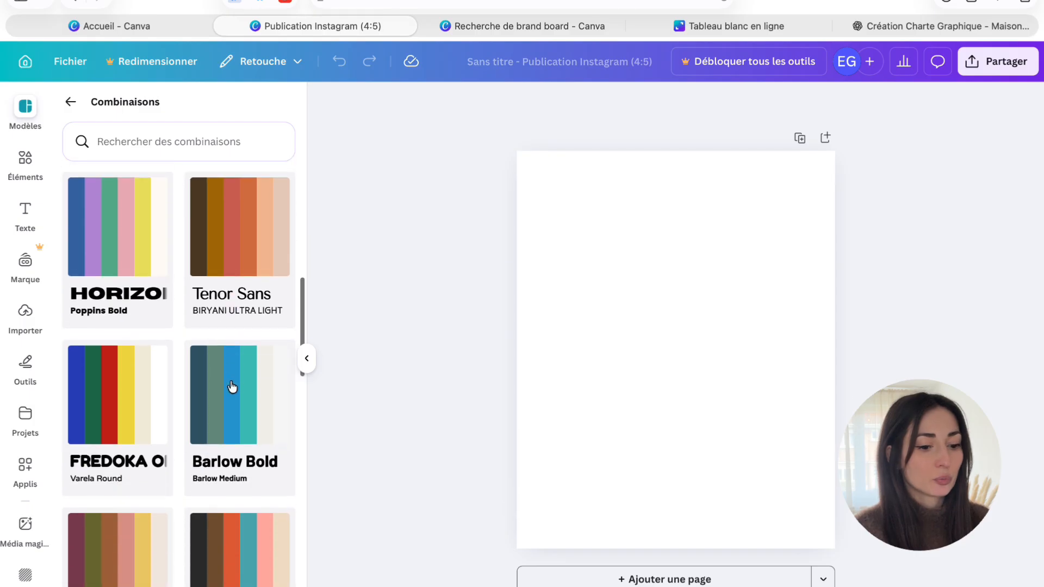
scroll(217, 354, up, 10)
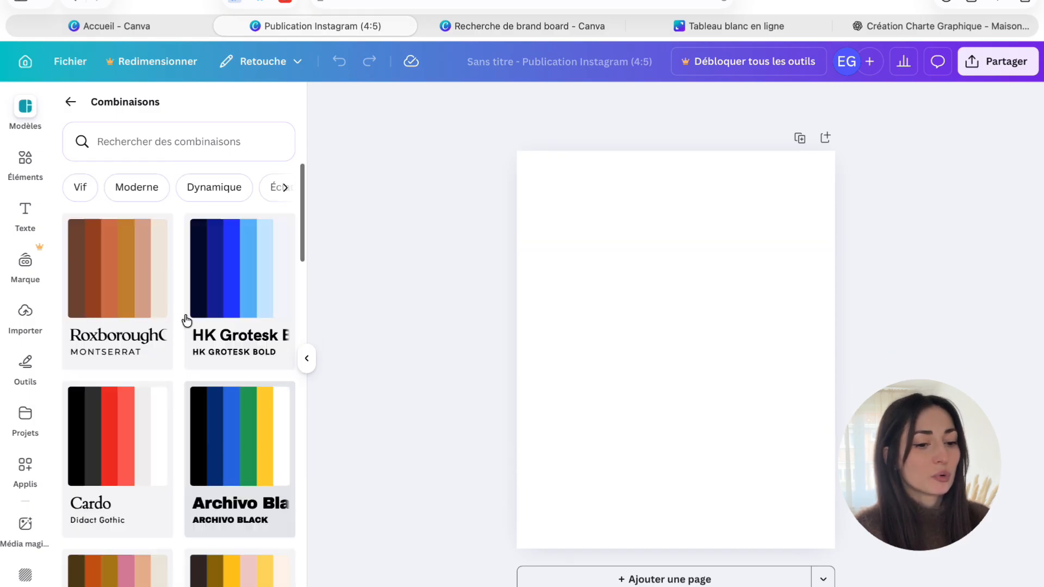
- Filter the colour and font combinations by Moderne and by Minimal, and look through the minimal ones
click(145, 187)
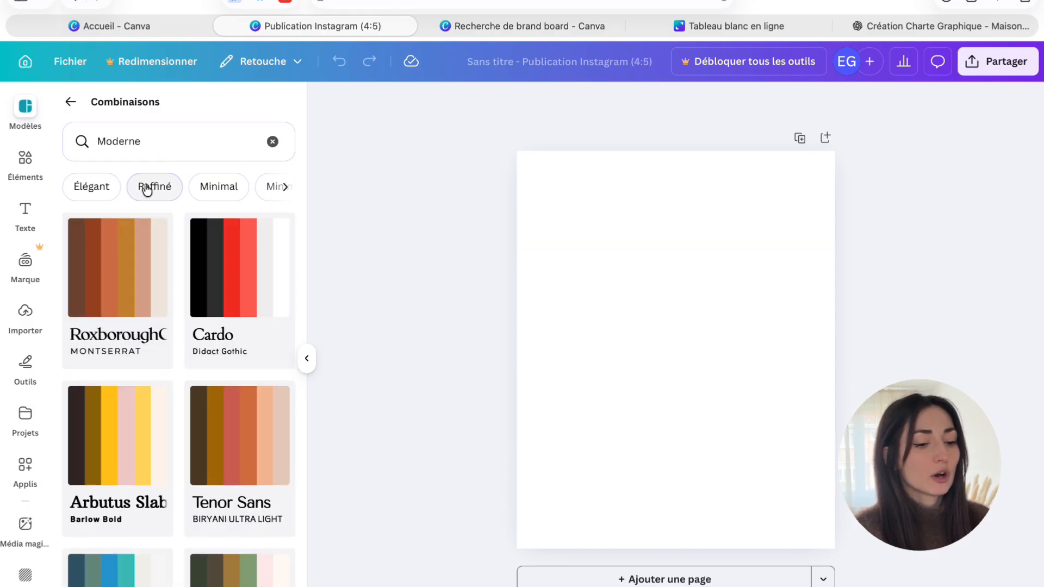
click(200, 191)
scroll(191, 306, down, 7)
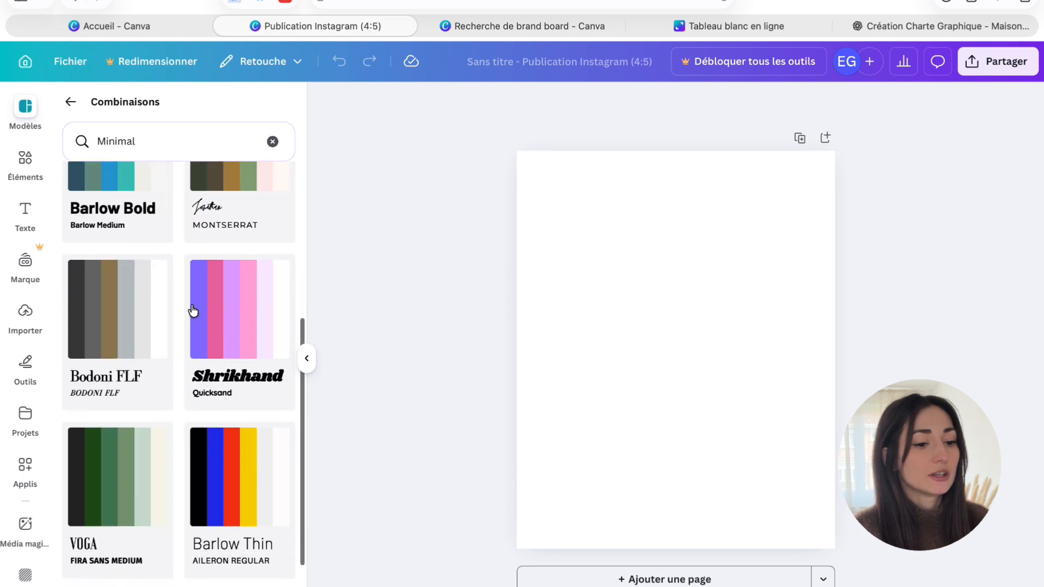
scroll(193, 311, down, 1)
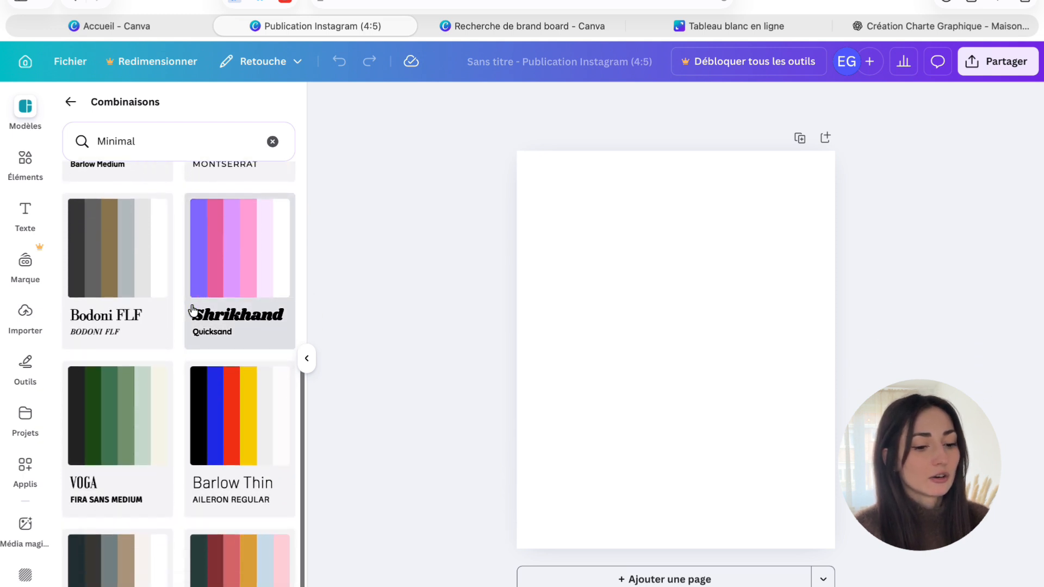
scroll(193, 309, up, 7)
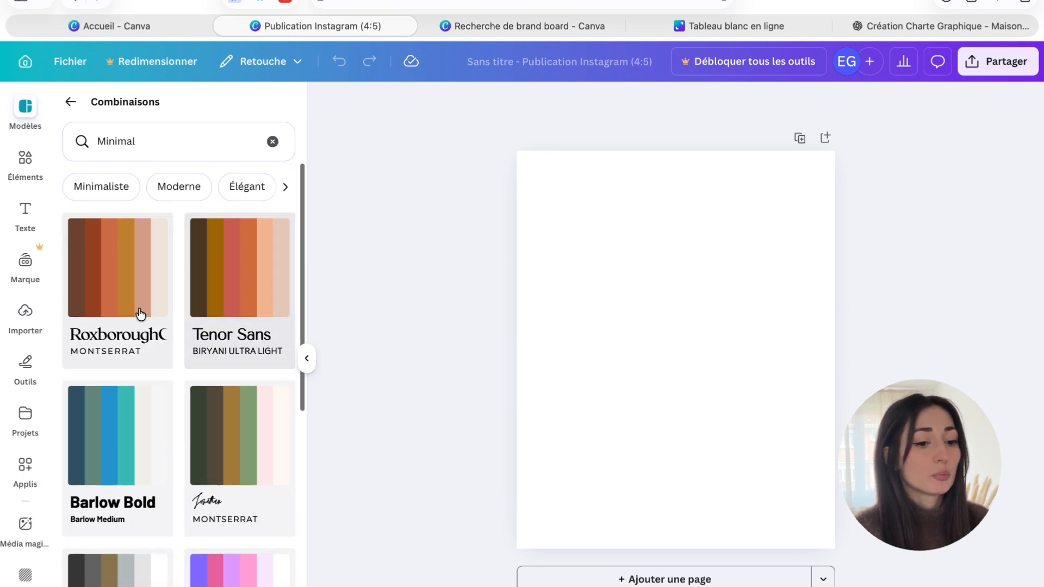
click(72, 103)
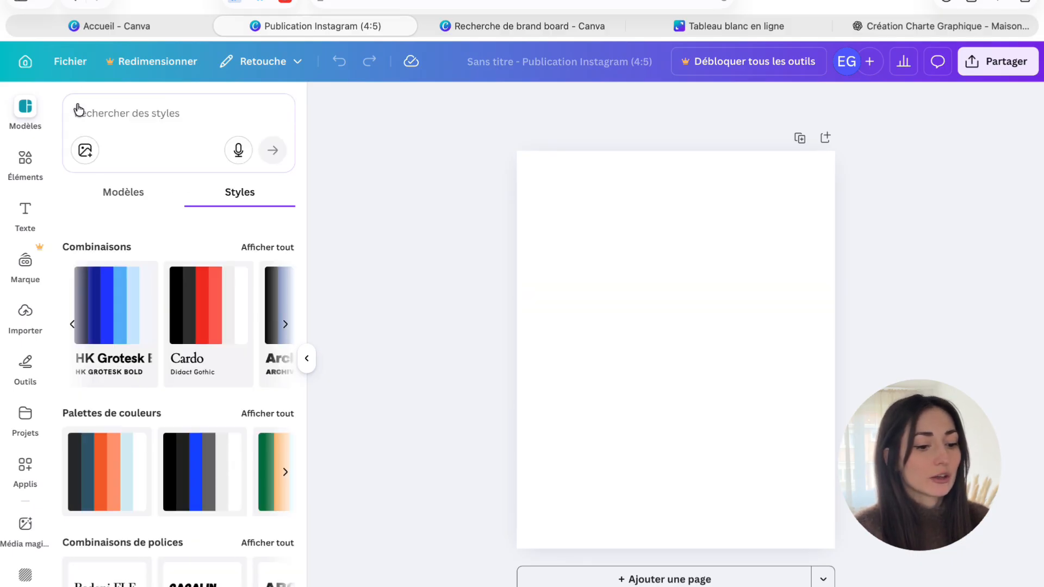
- Show all the font combinations in the styles and look through them for a pairing that suits the jewellery brand
scroll(129, 370, down, 3)
scroll(129, 374, down, 1)
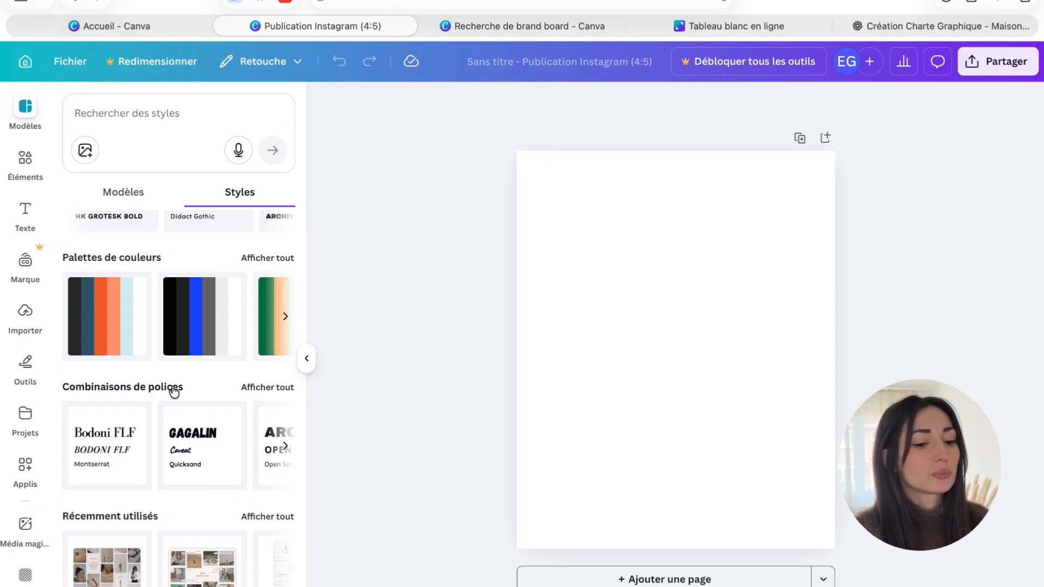
click(261, 391)
scroll(261, 395, down, 1)
scroll(262, 397, down, 1)
scroll(262, 396, down, 5)
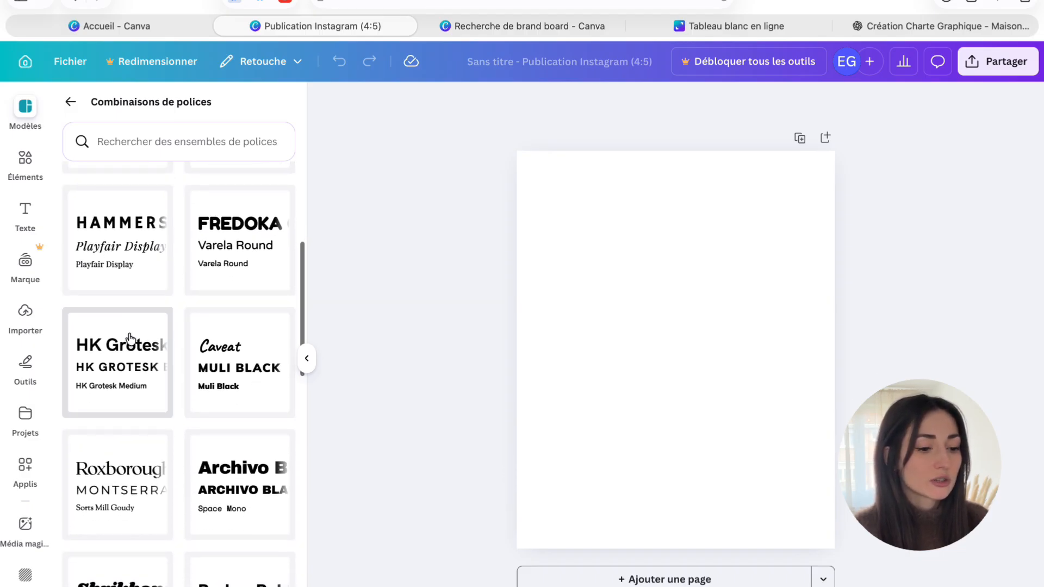
scroll(130, 339, down, 1)
scroll(130, 338, up, 1)
scroll(130, 339, down, 4)
scroll(128, 337, down, 2)
scroll(116, 407, down, 1)
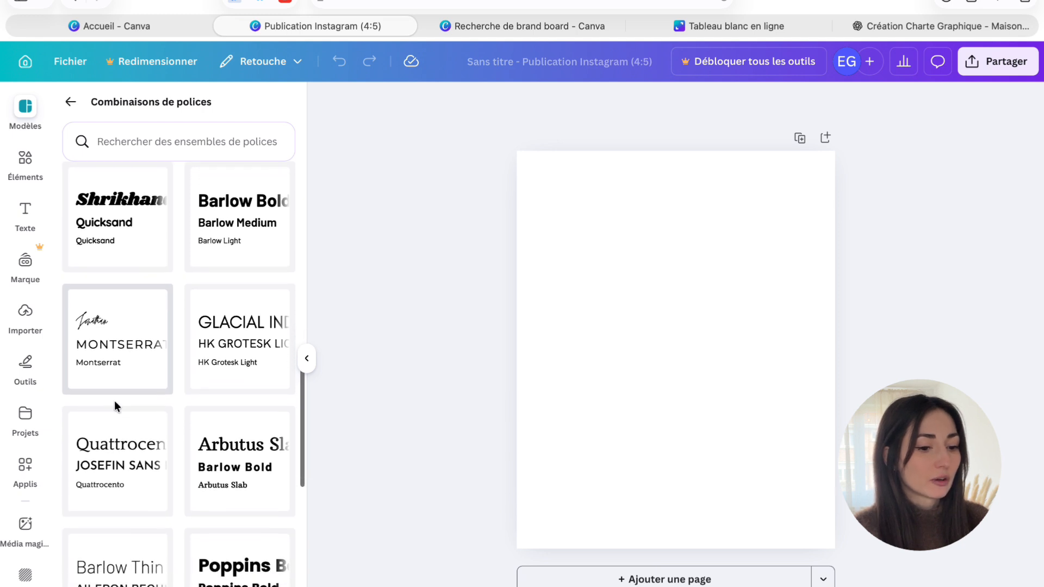
scroll(115, 406, down, 3)
scroll(114, 400, down, 4)
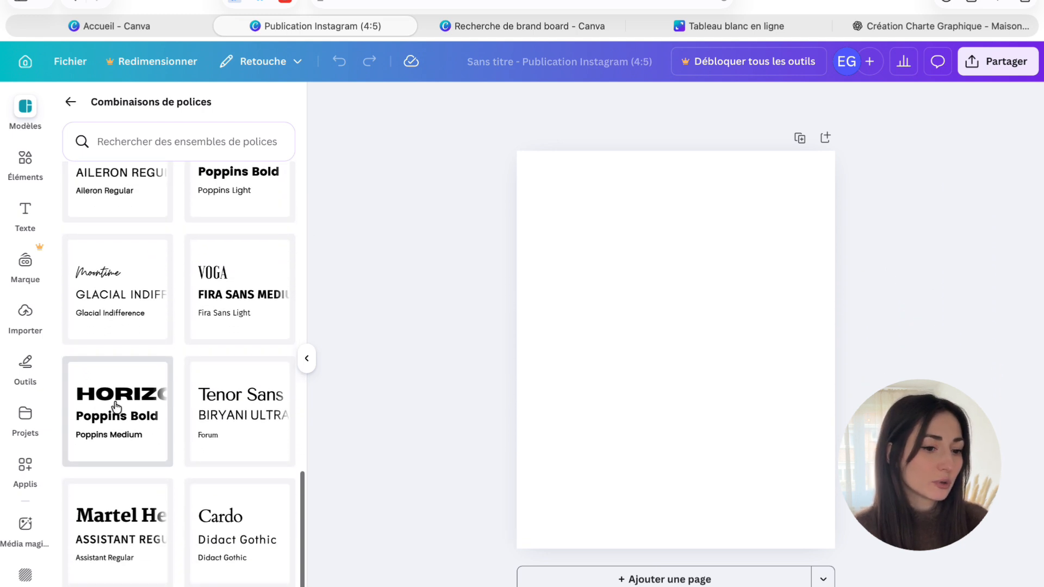
scroll(116, 407, down, 2)
scroll(116, 407, up, 3)
scroll(116, 407, up, 5)
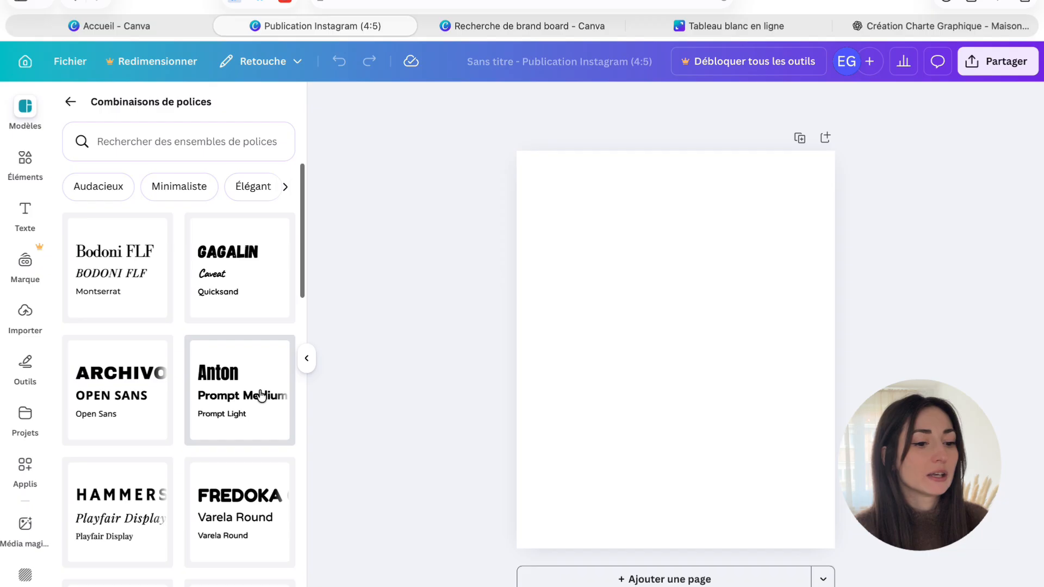
scroll(116, 407, down, 1)
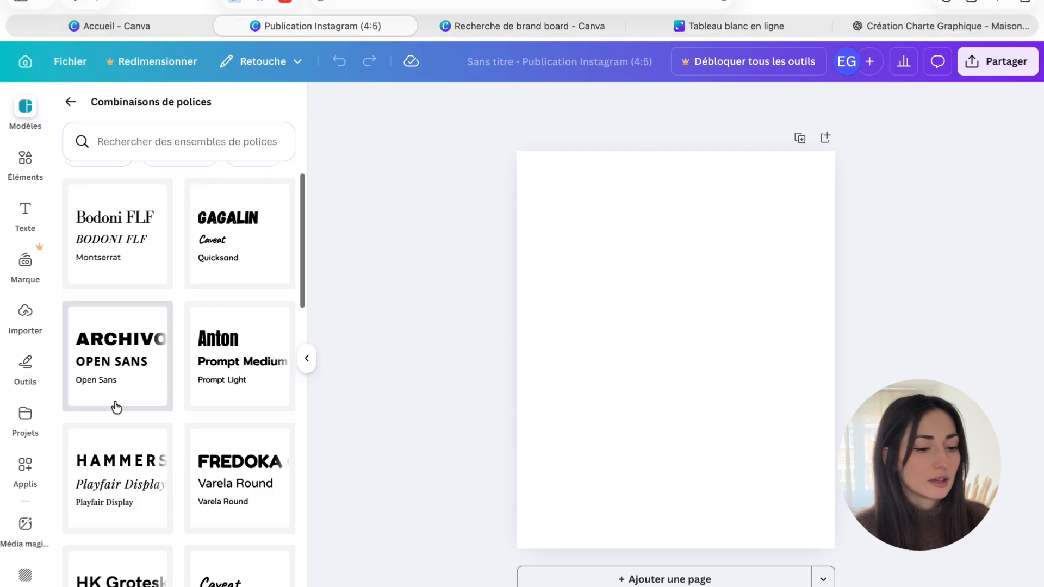
scroll(116, 406, down, 1)
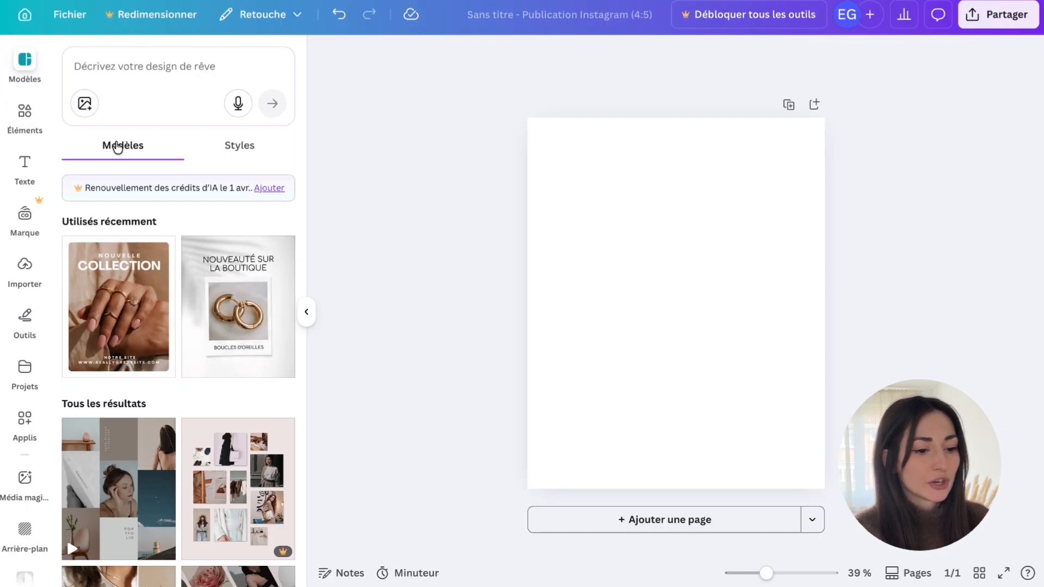
- Try the Beige Féminin Modern Minimaliste jewellery template on the blank page to view its colour and font style, and clear the page
click(118, 308)
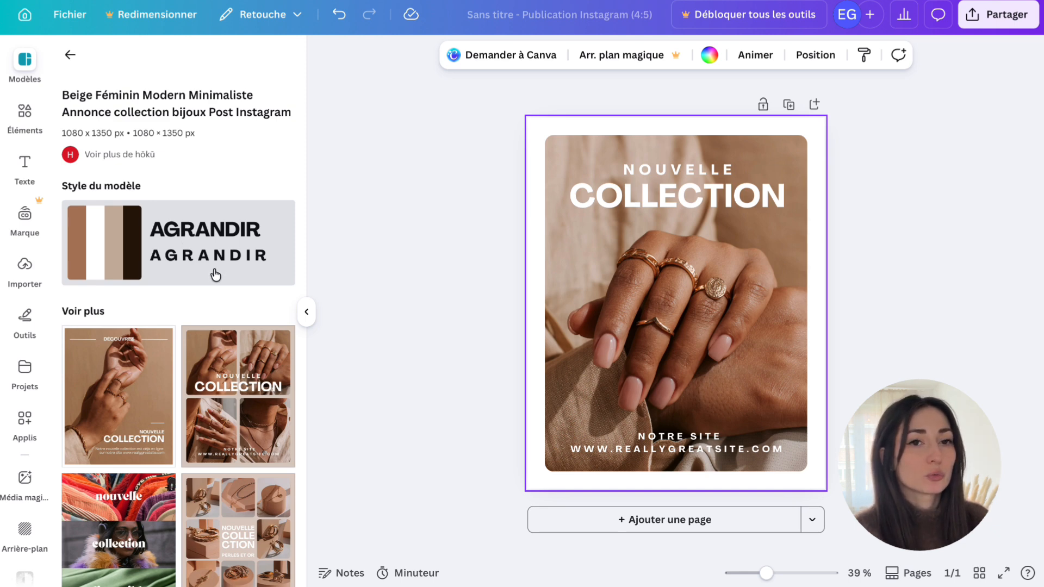
drag(516, 135, 828, 479)
scroll(384, 278, down, 4)
key(BackSpace)
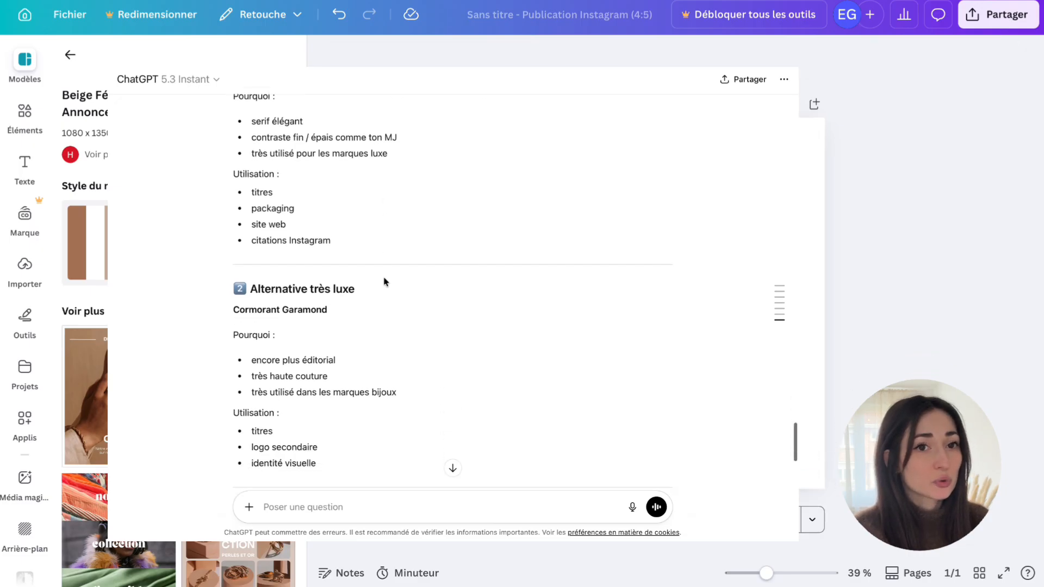
scroll(384, 281, down, 4)
click(71, 55)
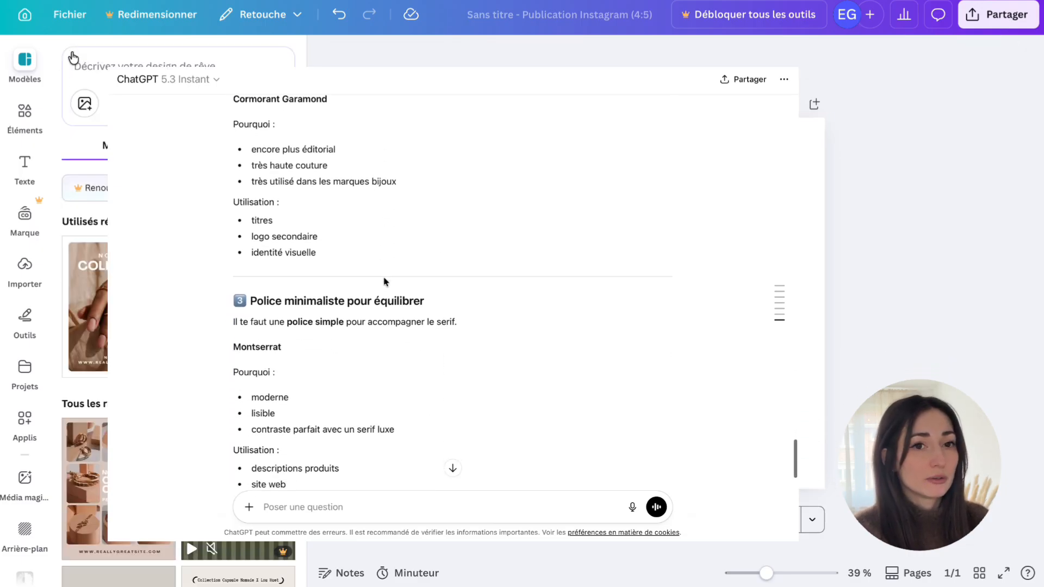
- Read through ChatGPT's font recommendations for the Maison Jade identity, down to its closing advice
scroll(384, 281, down, 3)
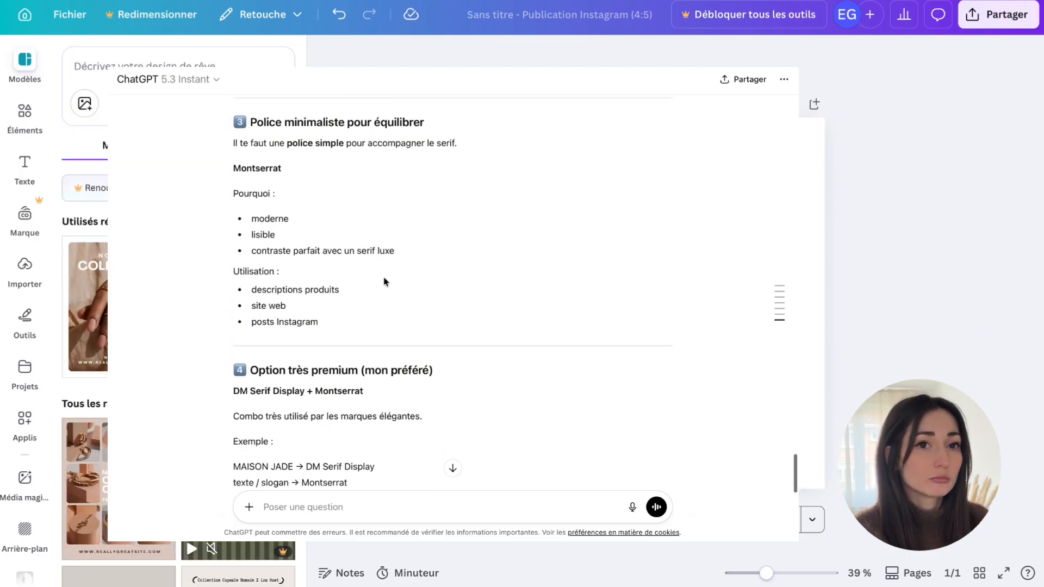
scroll(384, 281, down, 4)
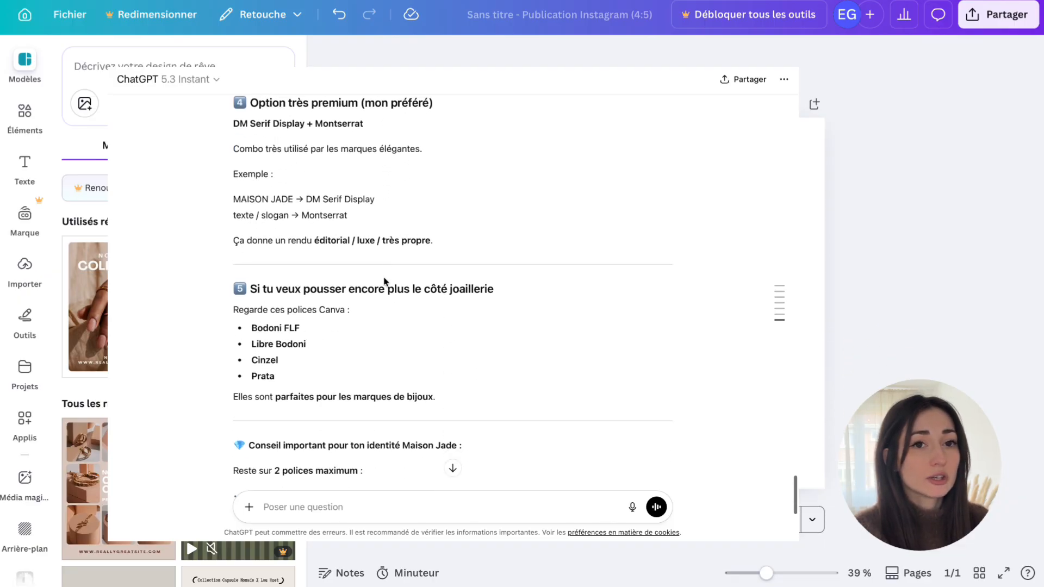
scroll(384, 282, down, 3)
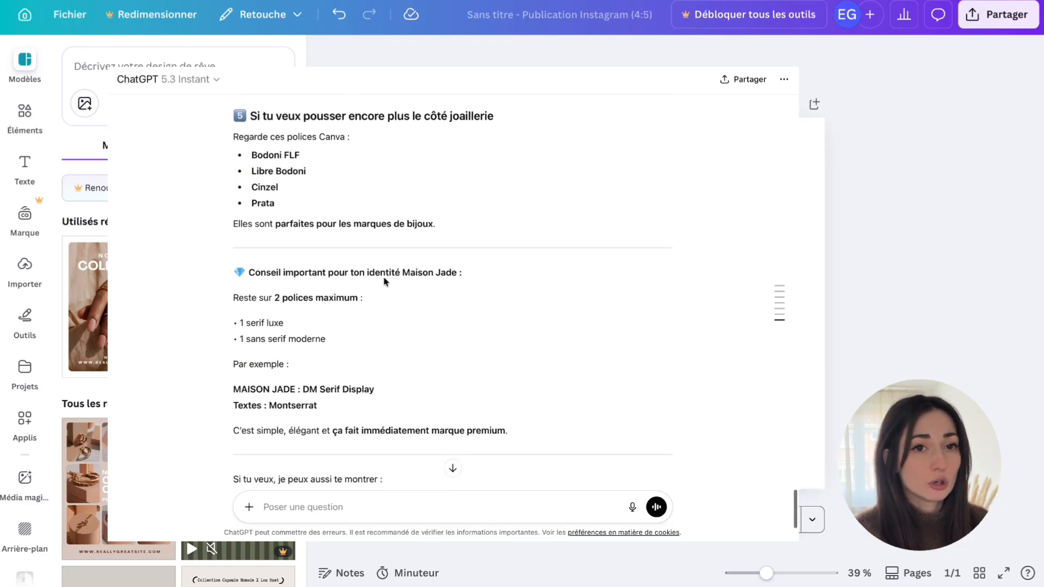
scroll(384, 281, down, 2)
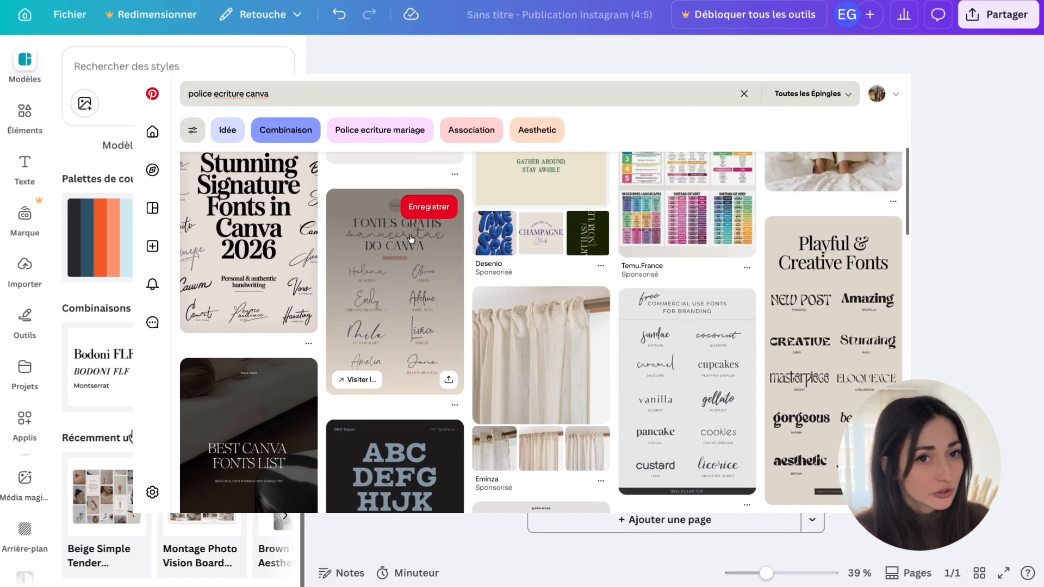
- Look through the Pinterest results for police ecriture canva for font ideas
scroll(410, 239, down, 5)
scroll(410, 239, down, 6)
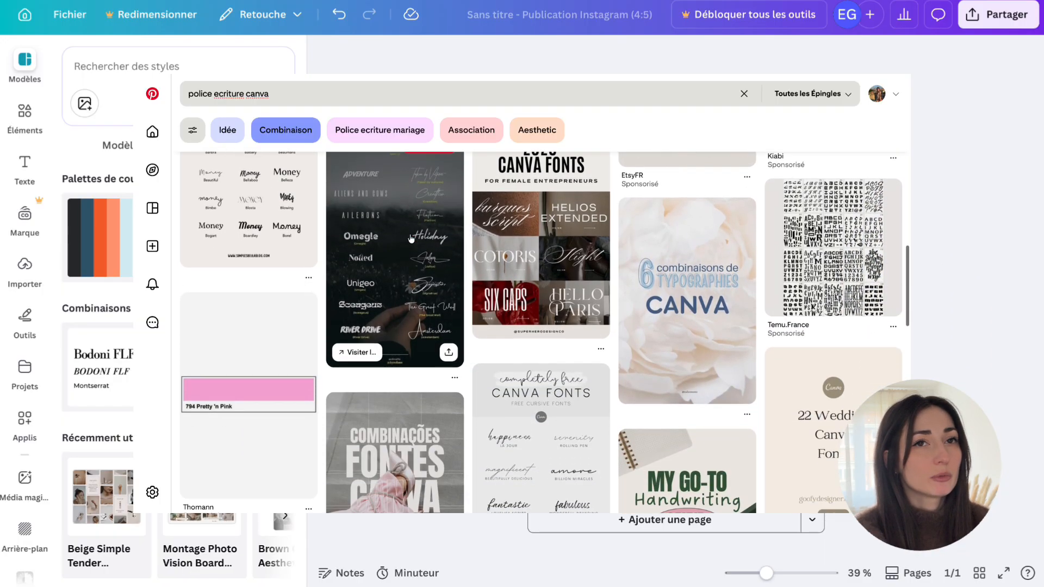
scroll(411, 239, down, 8)
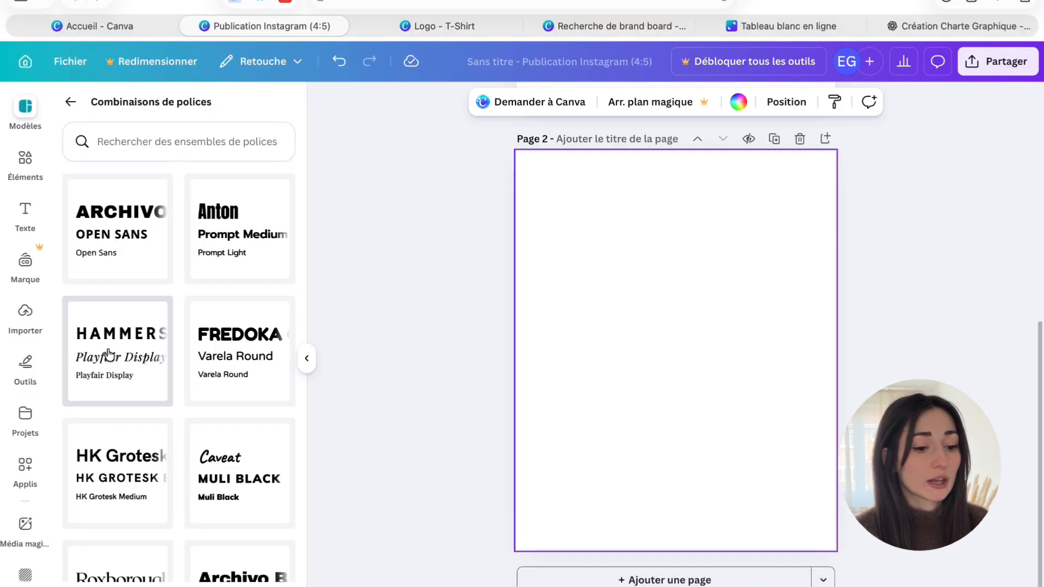
- Add the Hammersmith One and Playfair Display font combination to the empty page 2 and select its heading
click(109, 354)
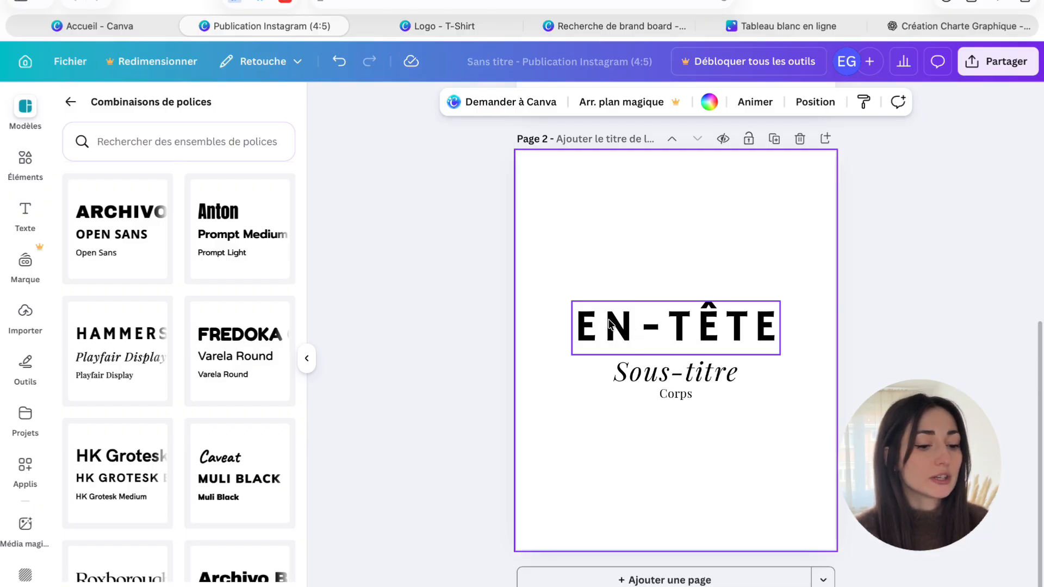
click(658, 323)
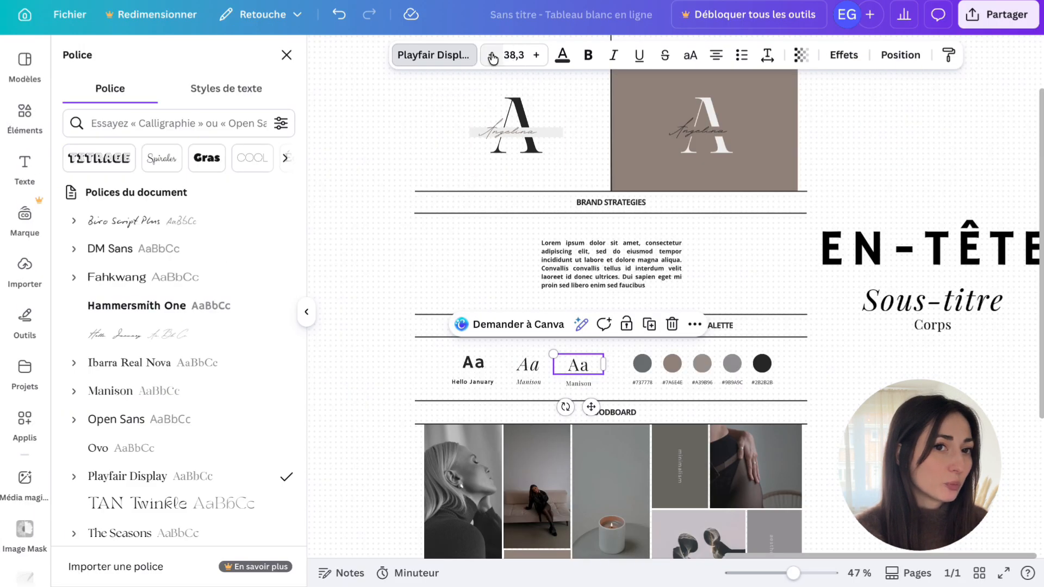
- Adjust the third Aa sample under Individual Fonts and delete the En-tête, Sous-titre and Corps texts beside the brand board
drag(582, 381, 582, 369)
click(582, 368)
drag(897, 348, 937, 245)
key(Delete)
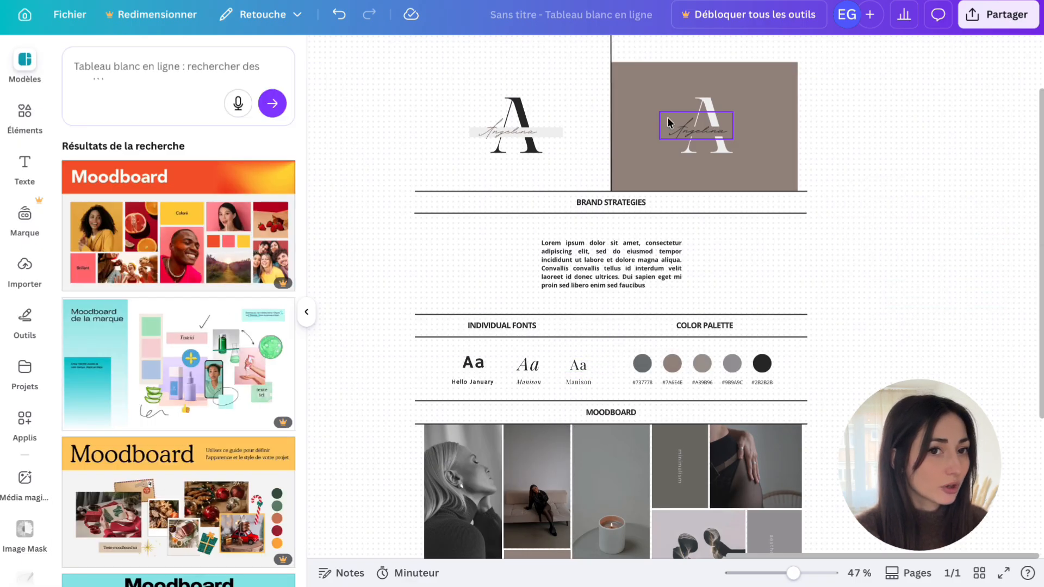
- Delete the placeholder A logos and their script names from the white and brown logo areas of the brand board
drag(453, 73, 568, 178)
key(Delete)
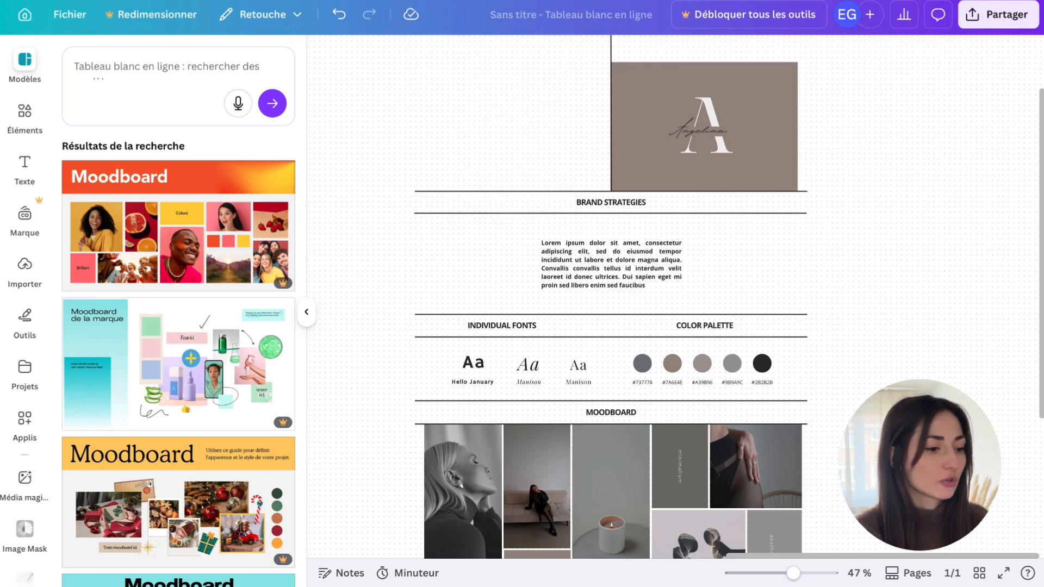
click(726, 126)
key(Delete)
click(730, 129)
key(Delete)
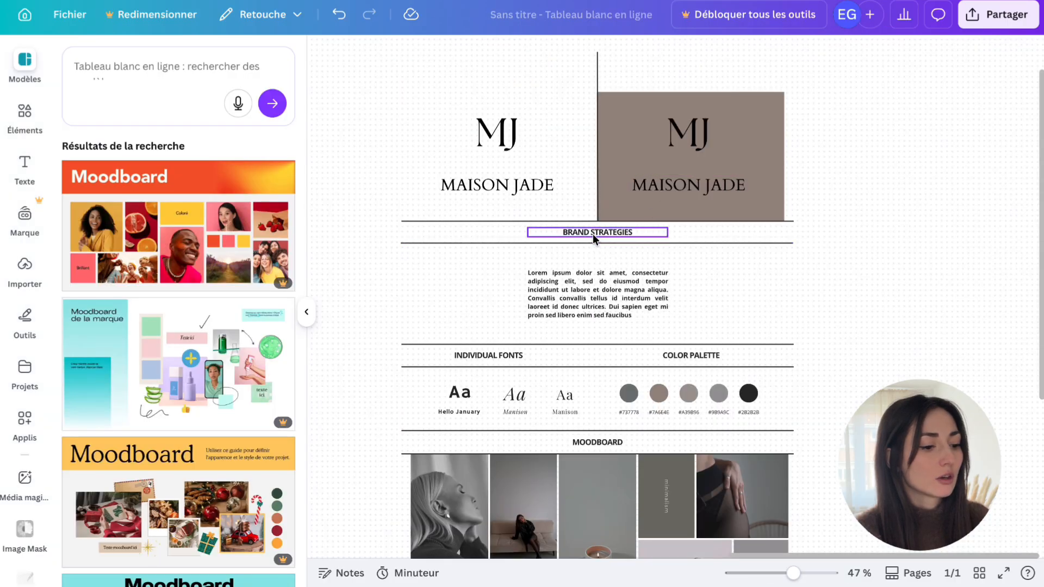
- Set the brand board's section headings, the Brand Strategies paragraph and the colour code labels to the Playfair Display font
click(593, 234)
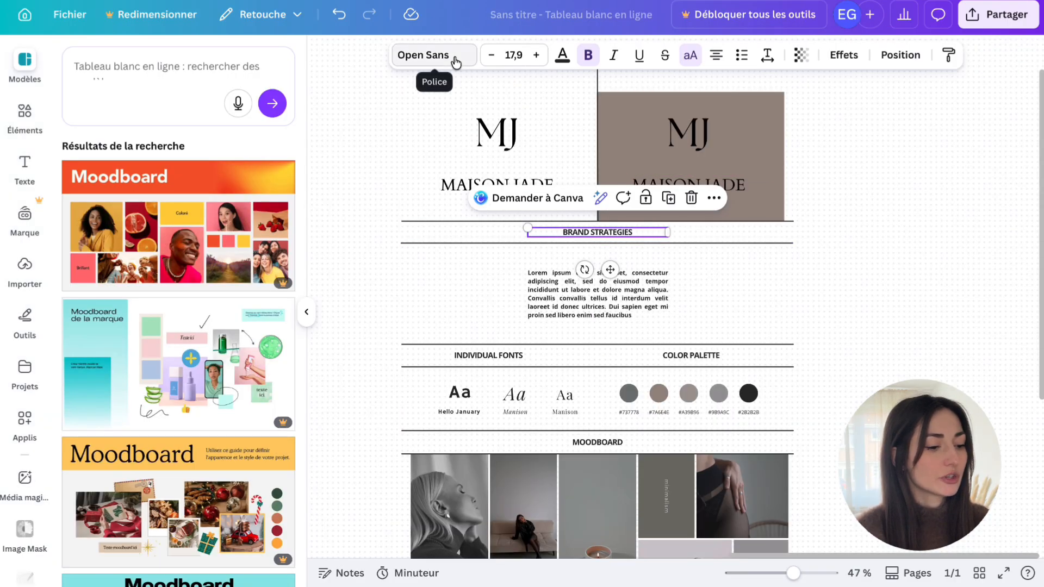
scroll(622, 169, down, 2)
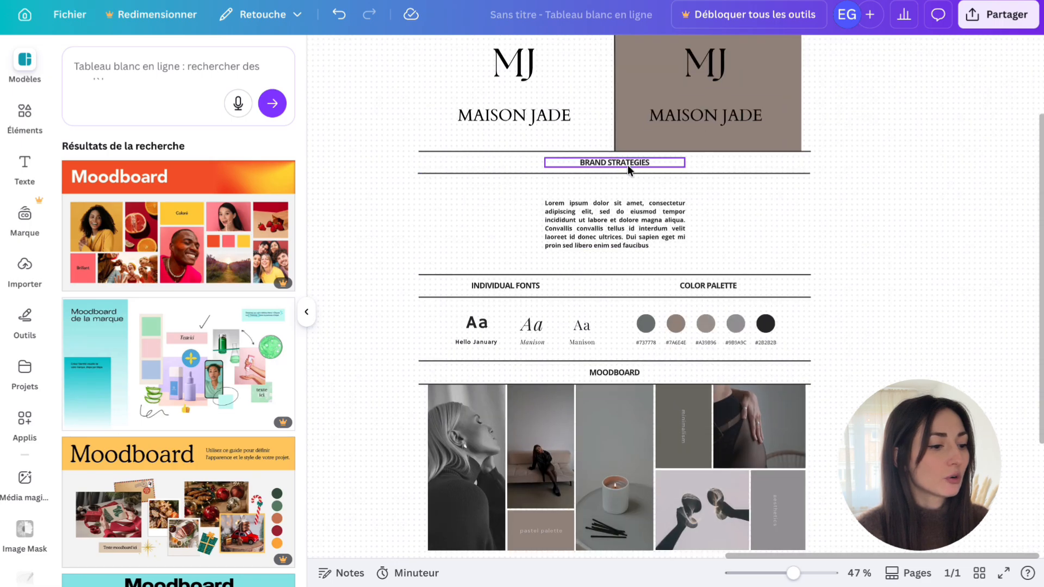
click(621, 165)
shift+click(507, 286)
shift+click(709, 287)
shift+click(615, 372)
shift+click(615, 228)
shift+click(766, 344)
click(435, 56)
click(181, 509)
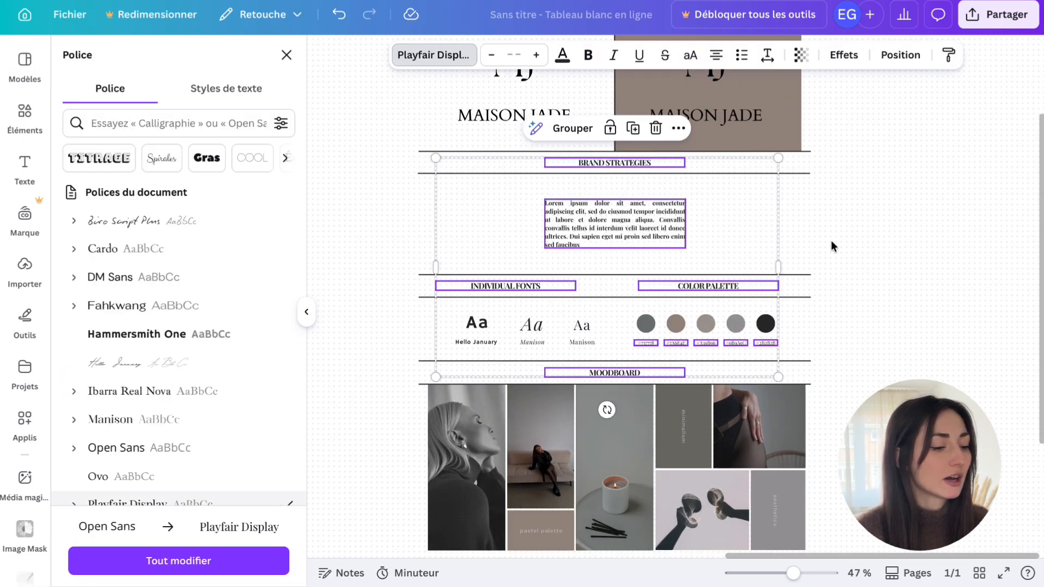
click(831, 240)
scroll(831, 246, up, 1)
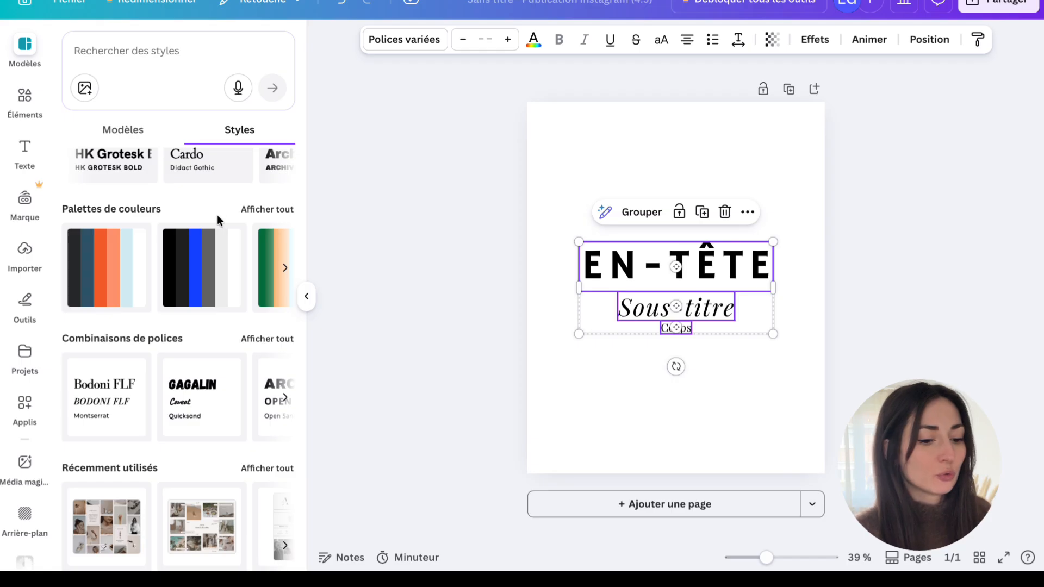
- Show all the colour palettes in the Instagram design's styles and look through them
click(263, 215)
scroll(263, 215, down, 1)
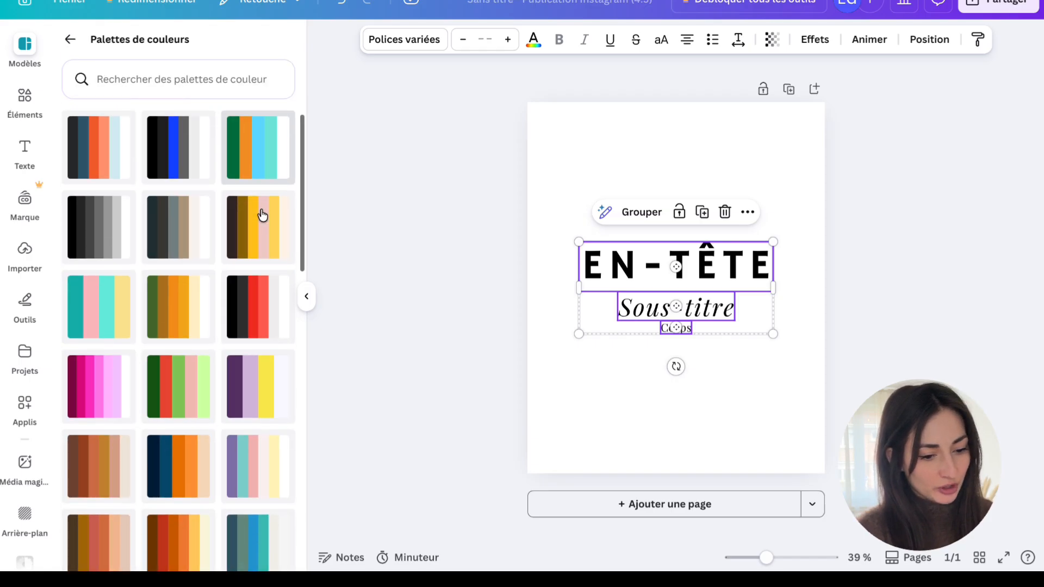
scroll(262, 215, up, 1)
scroll(228, 130, right, 2)
click(202, 125)
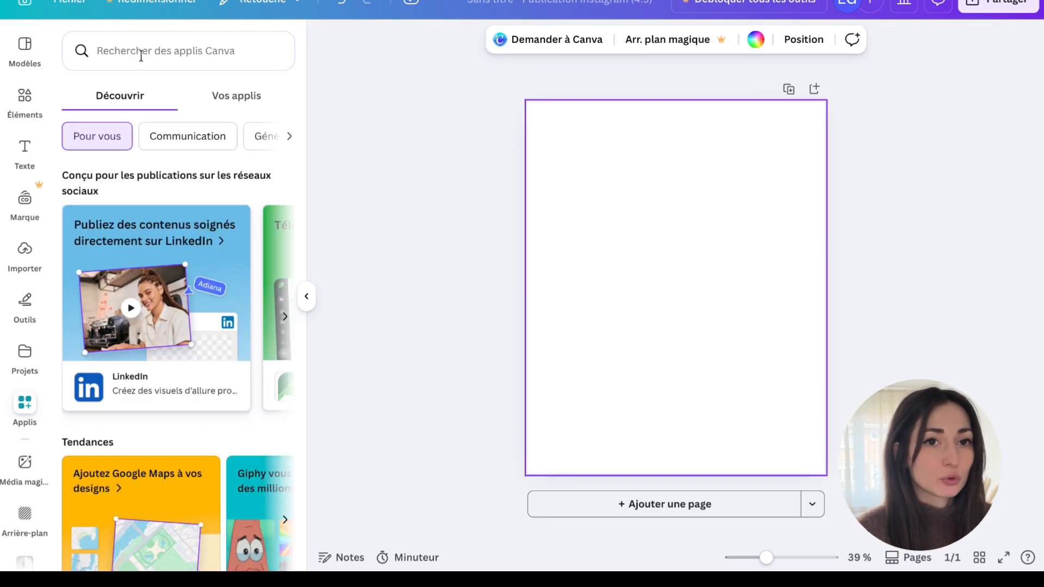
- Search the Canva apps for color ai
click(141, 56)
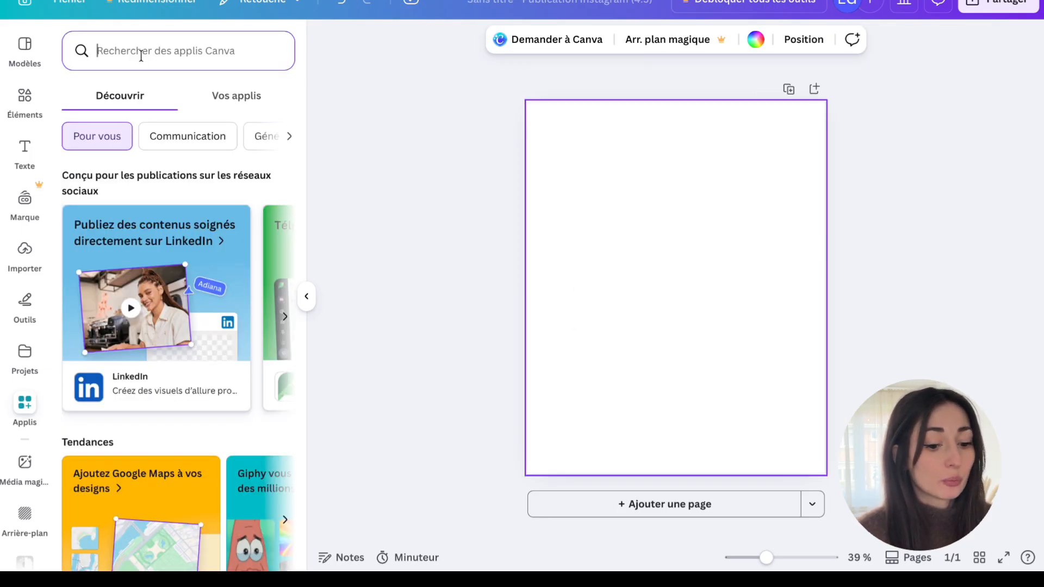
text(color ai)
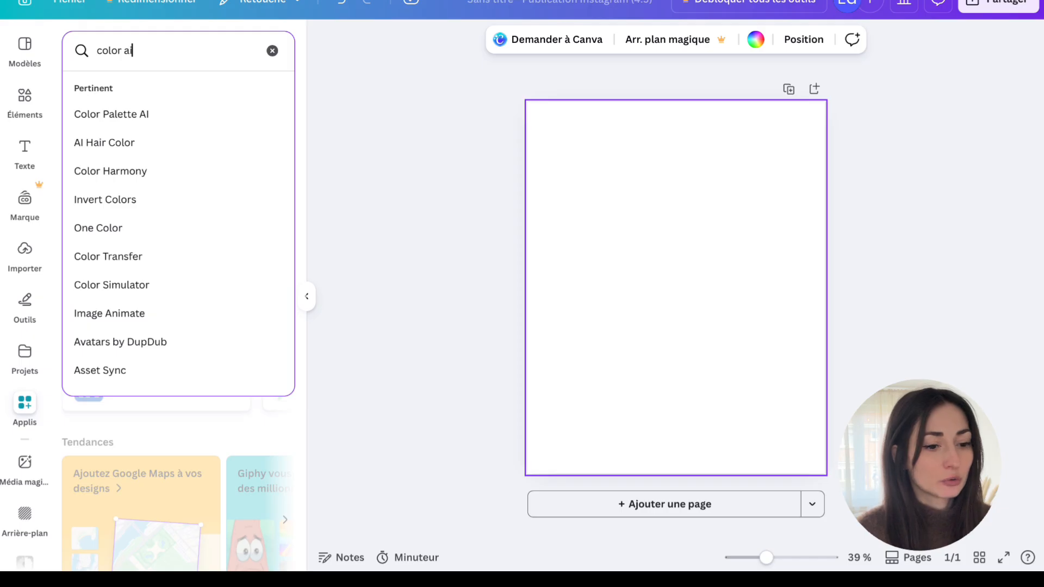
key(Return)
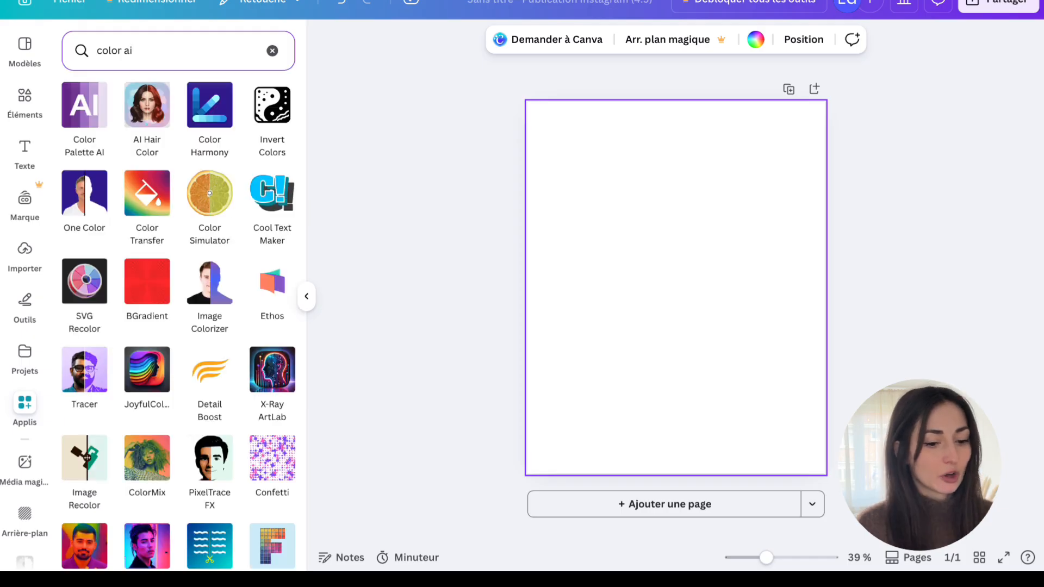
- In Color Palette AI, enter "j'ai une marque de bijoux, je souhaite une palette de couleur minimaliste, avec des tons naturels, style haut de gamme"
click(89, 113)
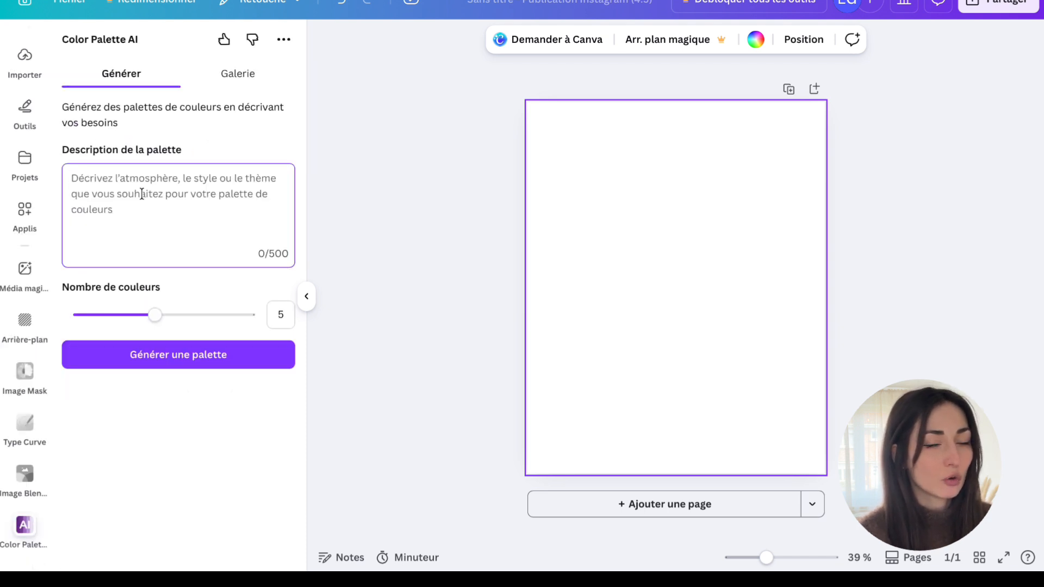
text(j'ai une marque de bijoux, je souhaite une palette de couleuminimaliste)
key(Left)
key(Left)
key(Left)
key(Left)
key(Left)
key(Left)
key(Left)
key(Left)
key(Left)
key(Left)
key(Left)
text(je souhaite une palette de couleur)
key(End)
text(, avec d)
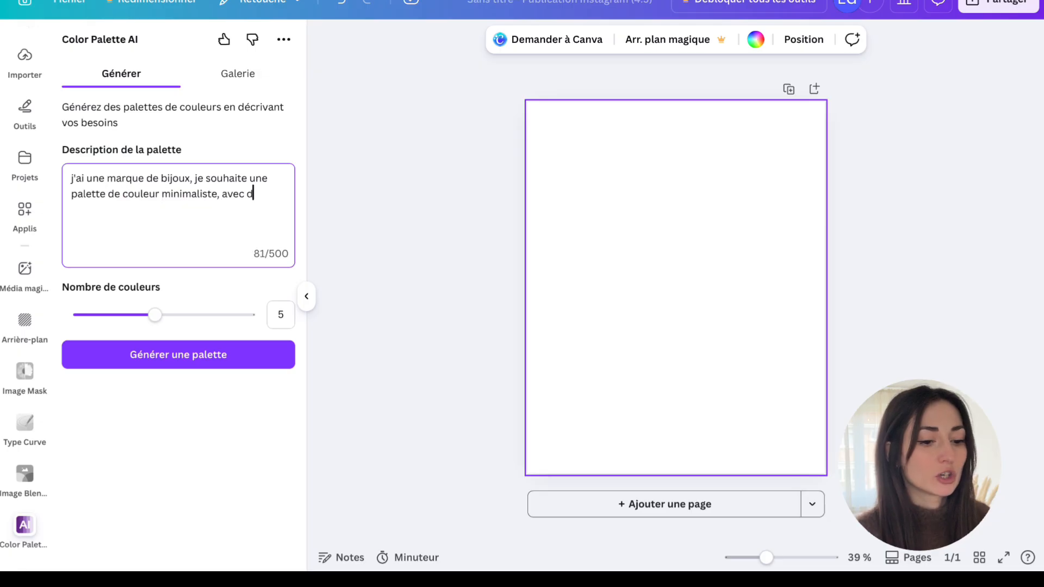
text(es tons naturels, style haut de gamme)
key(Left)
key(Left)
key(Left)
key(Left)
key(Left)
key(Left)
key(Left)
key(Left)
key(Left)
key(Left)
key(Left)
key(Left)
key(Left)
text(style)
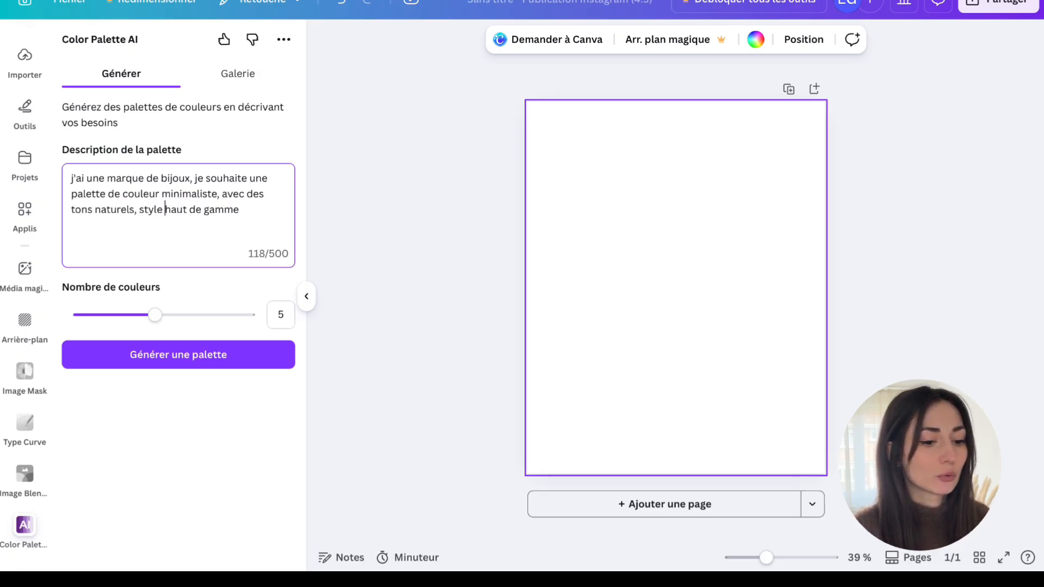
- Generate the palettes and add "Neutres chauds et élégants" as an SVG, enlarged and placed above the middle of the page
click(149, 357)
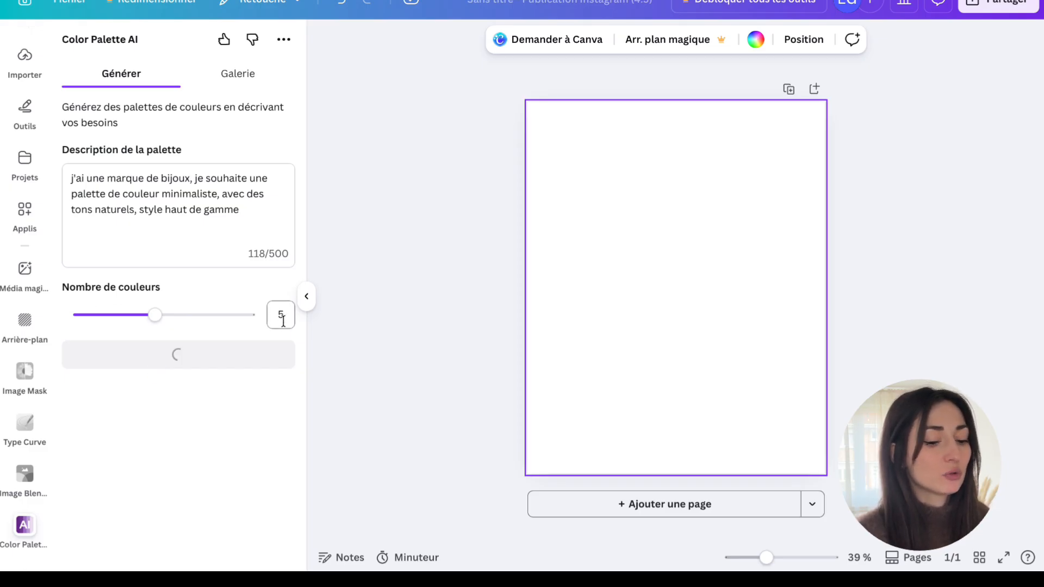
scroll(150, 309, down, 3)
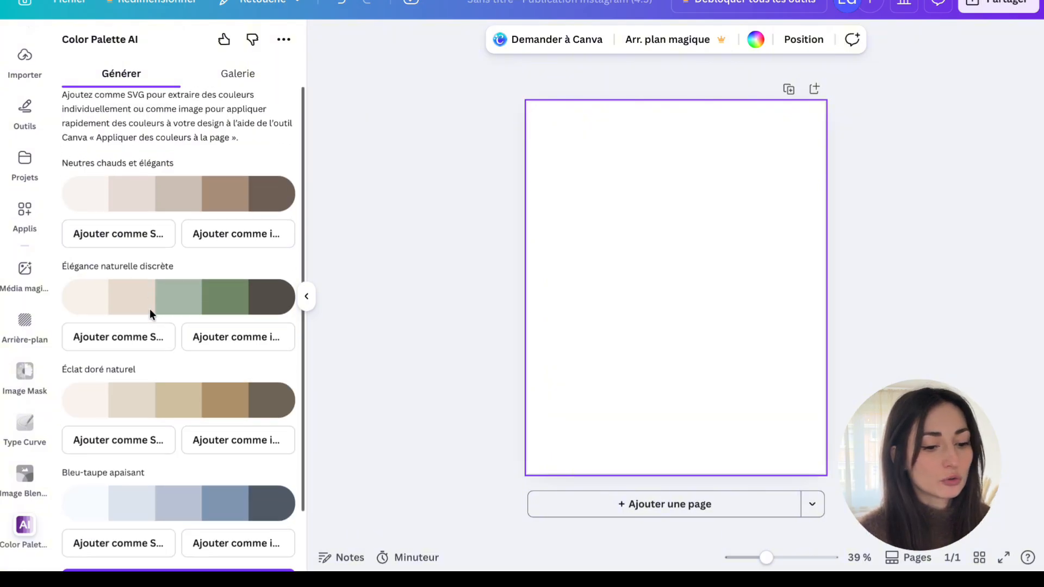
scroll(149, 309, up, 3)
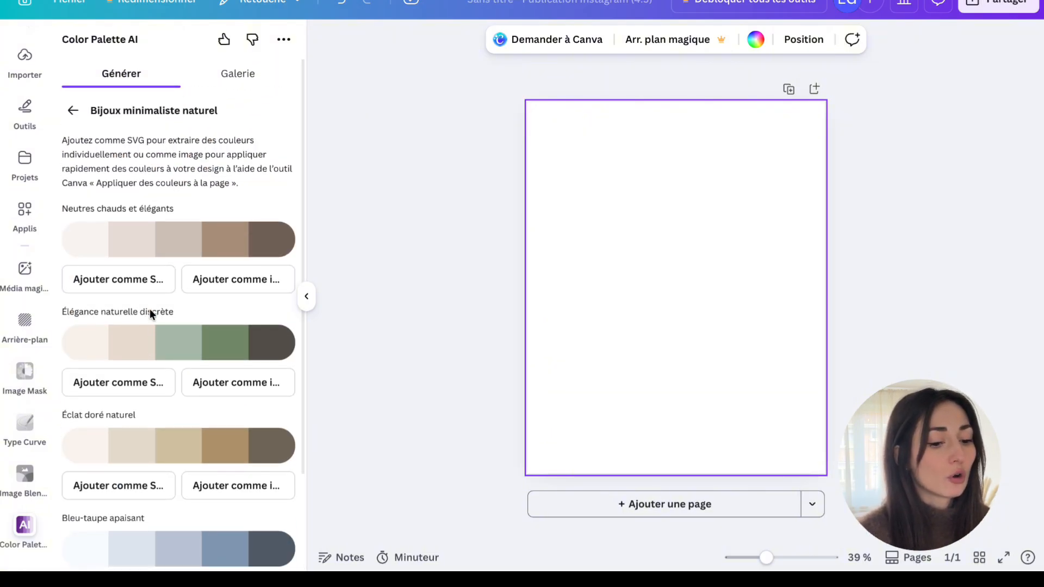
click(138, 286)
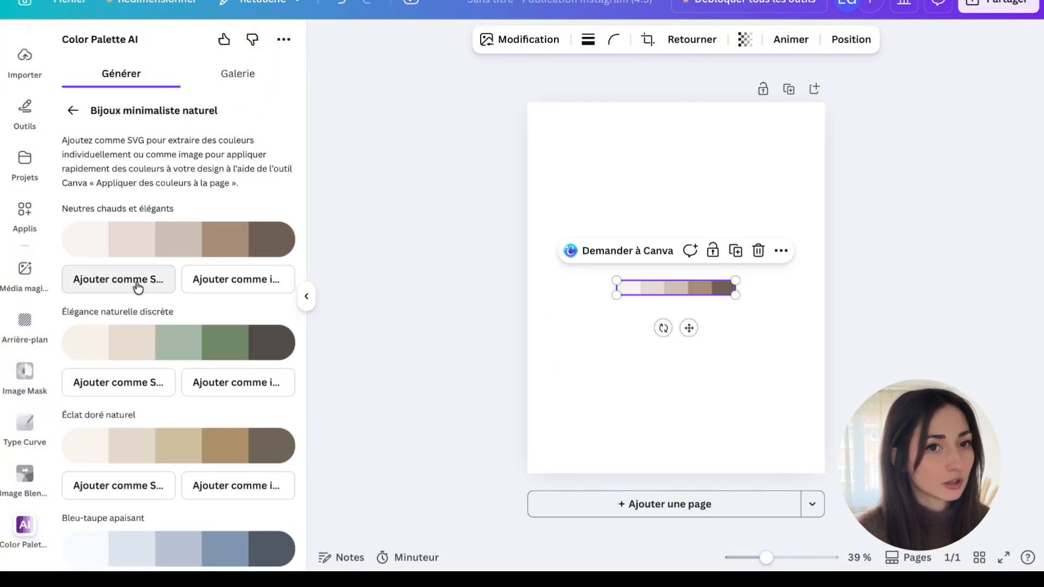
drag(617, 280, 557, 273)
drag(659, 328, 690, 280)
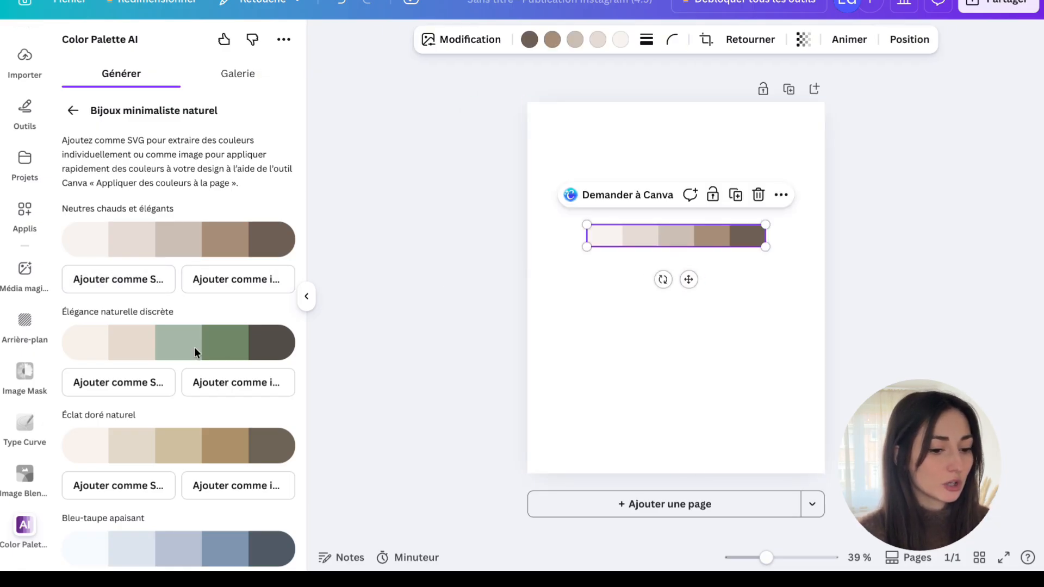
- Add the "Élégance naturelle discrète" palette as an SVG, enlarged below the first strip, and generate another set of palettes
click(148, 388)
drag(613, 296, 580, 300)
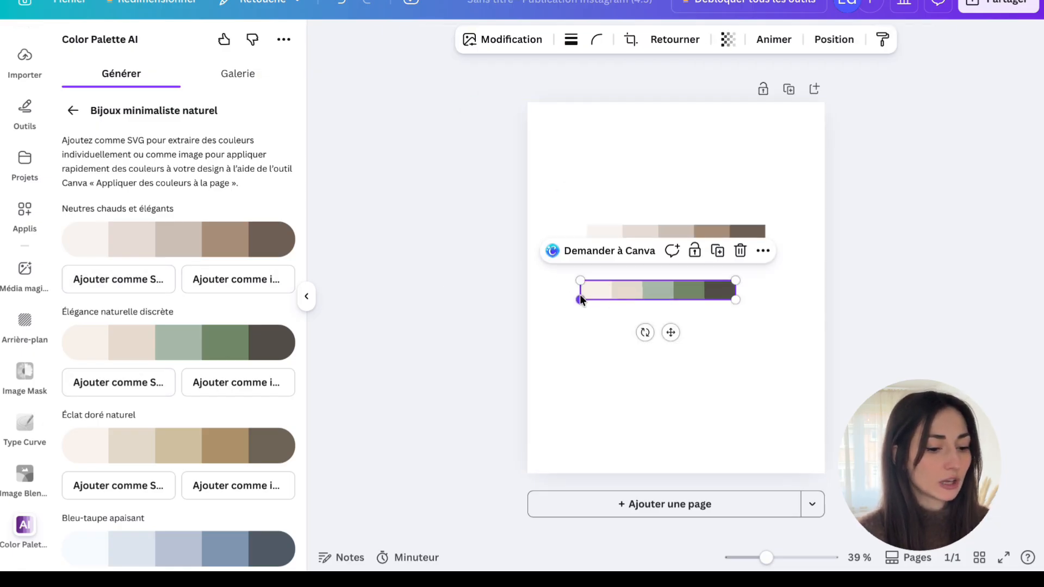
drag(733, 305, 772, 301)
drag(691, 333, 689, 321)
scroll(240, 414, down, 3)
click(171, 536)
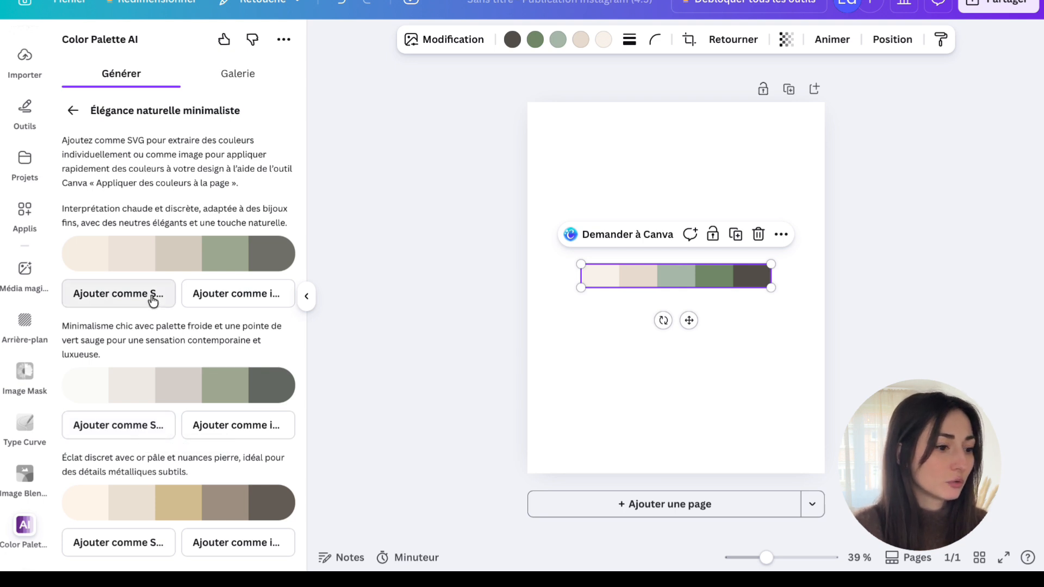
- Add the cool "Minimalisme chic" palette with sage green as an enlarged SVG below the others, and copy all three strips to the brand board whiteboard
click(137, 426)
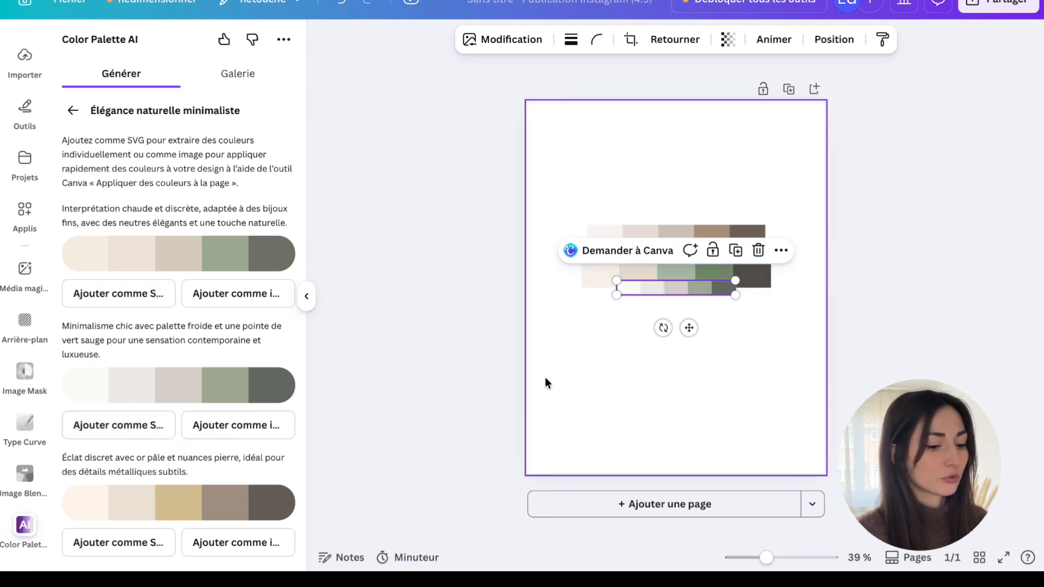
drag(735, 295, 771, 315)
drag(617, 300, 581, 303)
drag(687, 335, 688, 360)
click(816, 363)
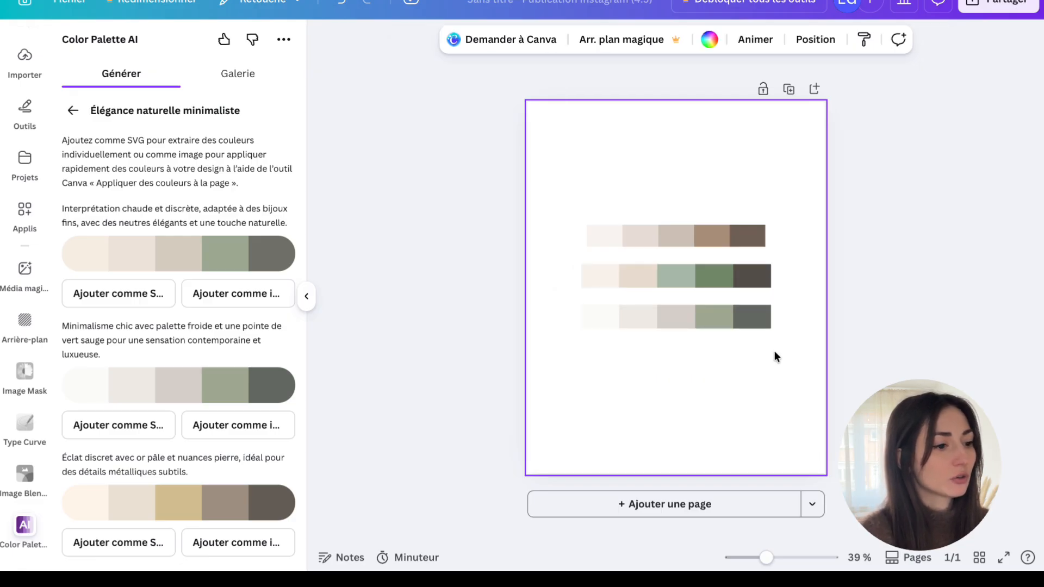
drag(774, 353, 578, 193)
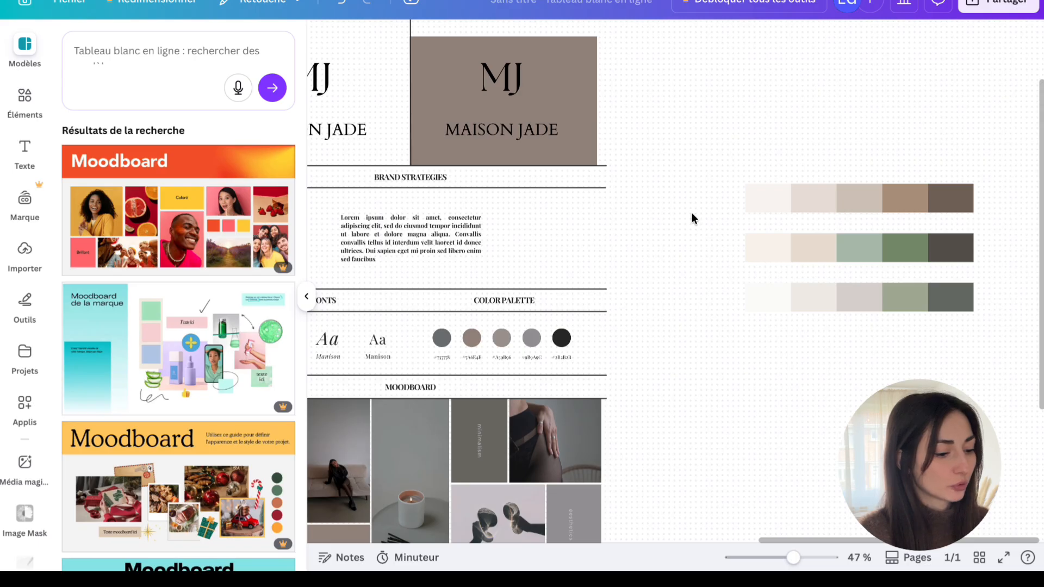
- Examine the fill colour options of the first Color Palette circle and the colours of the middle palette strip
click(443, 337)
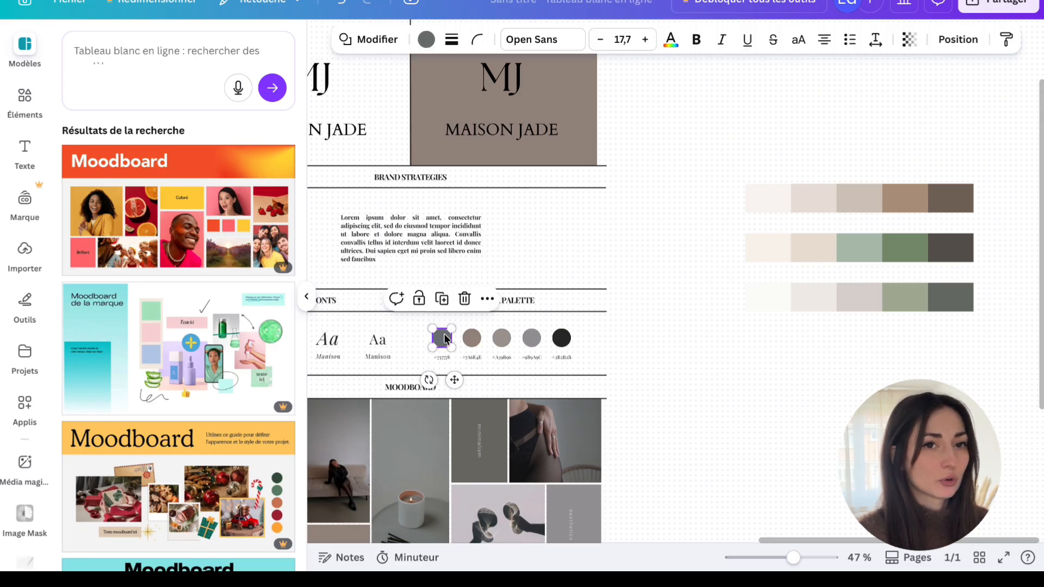
click(428, 38)
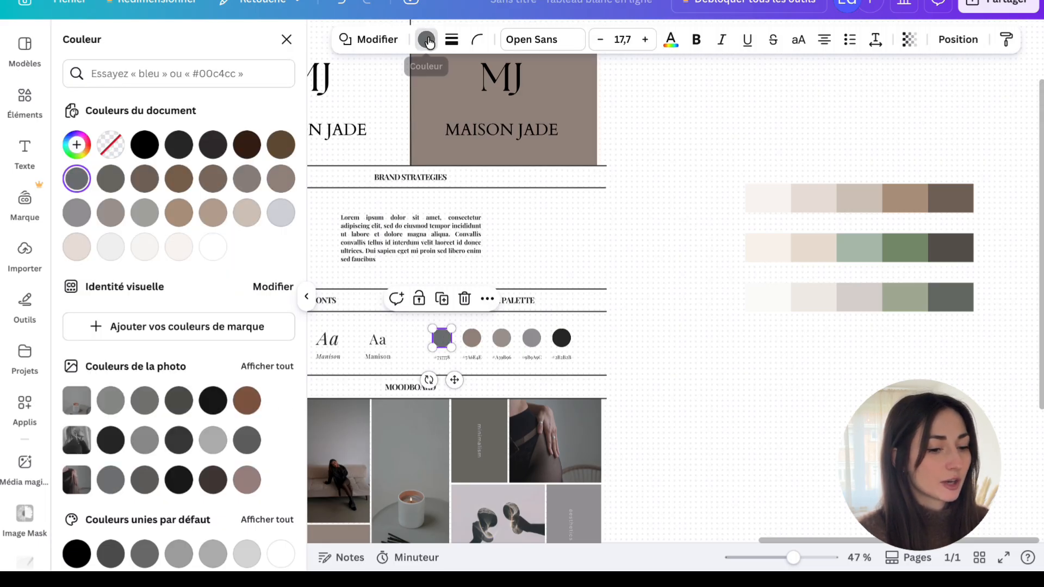
click(79, 145)
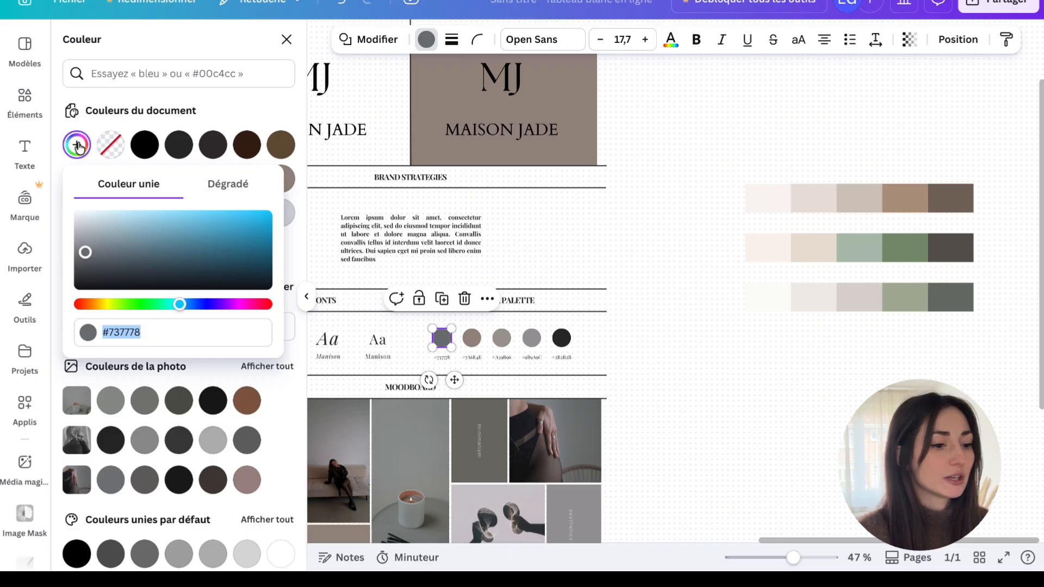
click(79, 145)
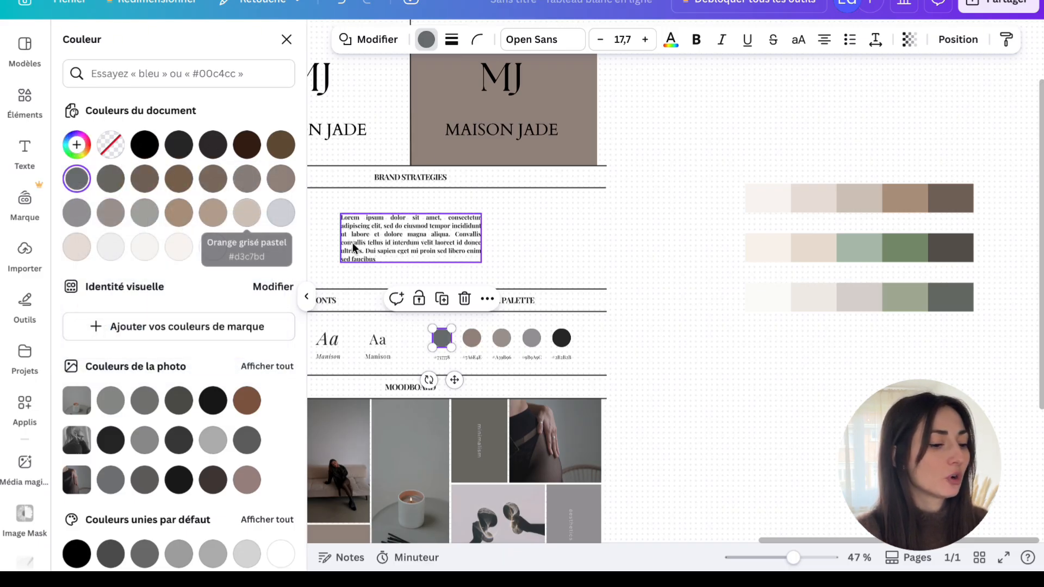
click(829, 249)
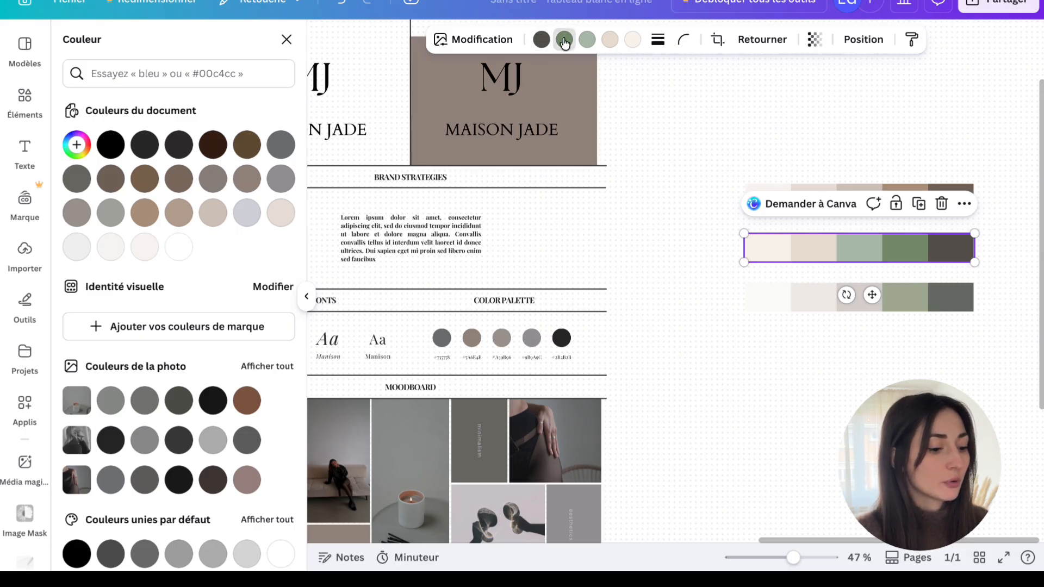
click(729, 263)
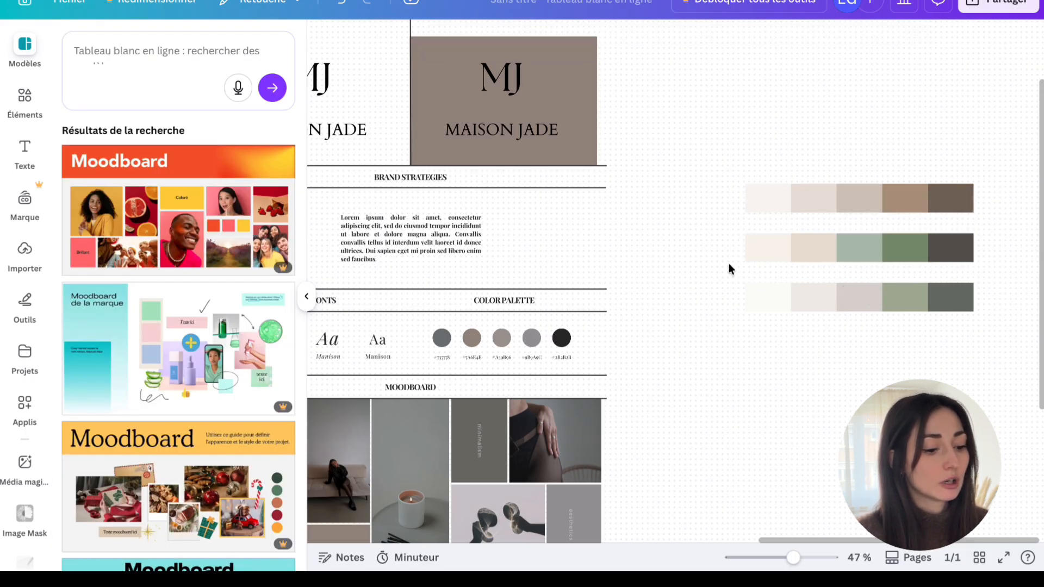
click(770, 256)
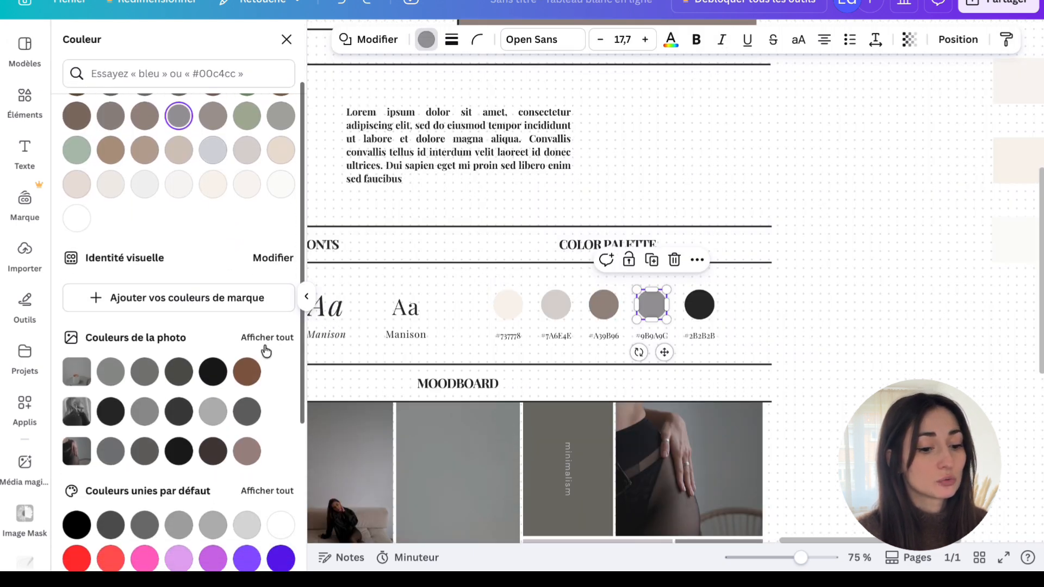
- Show all the photo colours for the fourth Color Palette circle and look through them
click(266, 348)
scroll(266, 349, down, 5)
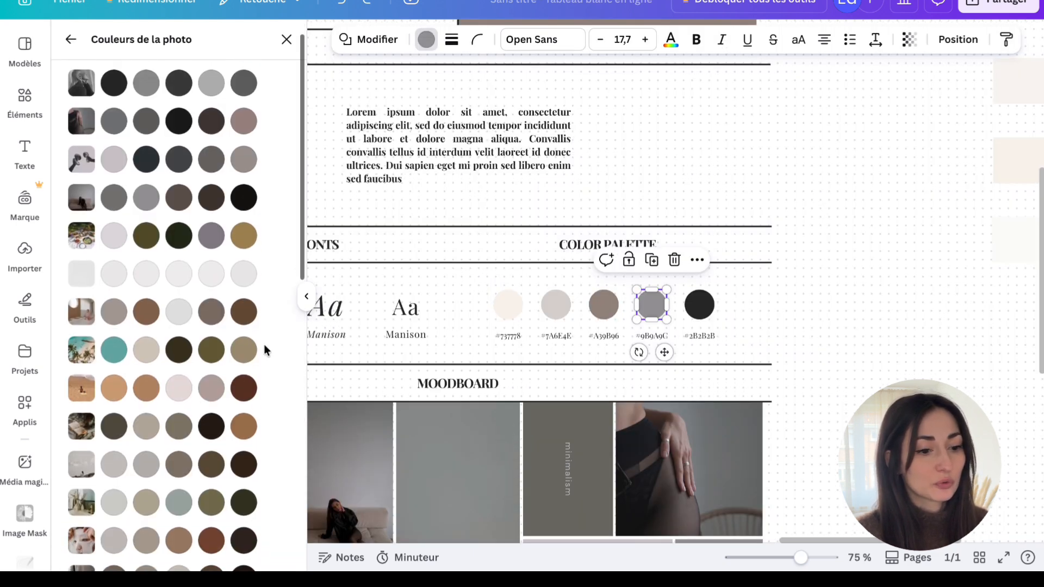
scroll(265, 346, down, 2)
scroll(265, 346, down, 3)
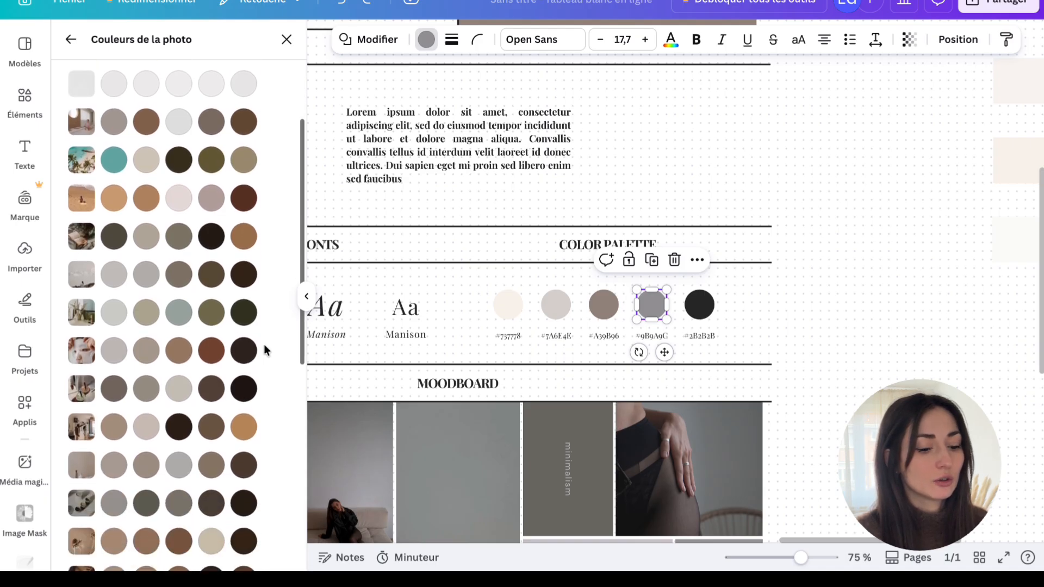
scroll(264, 348, down, 6)
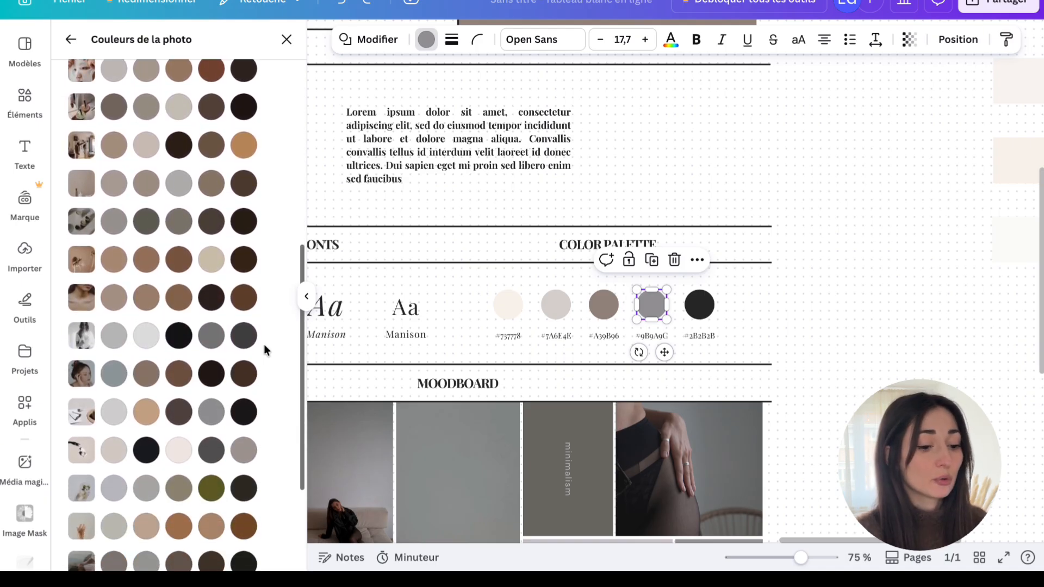
scroll(264, 344, down, 1)
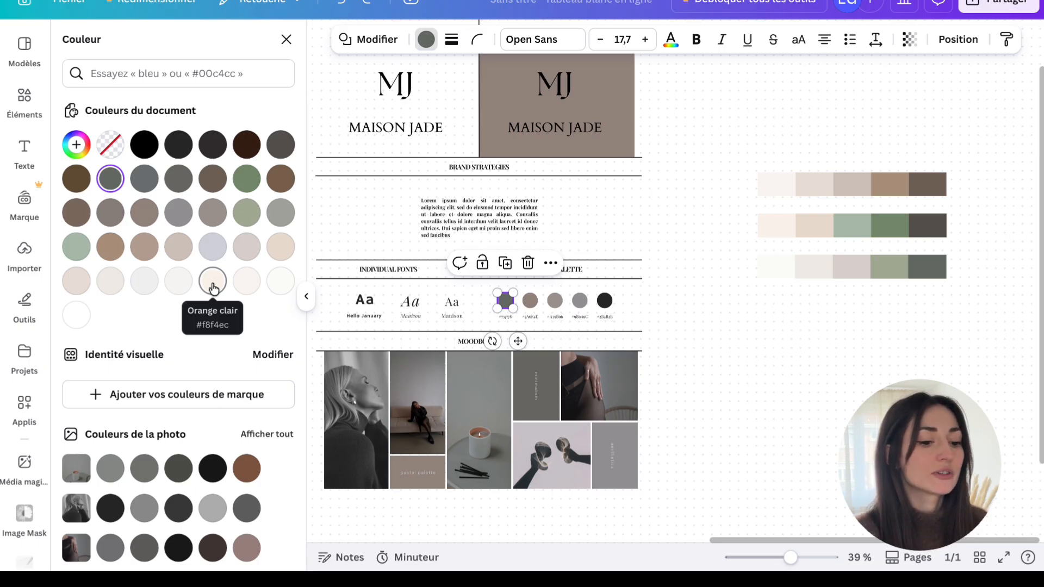
- Fill the first Color Palette circle with Orange clair #f8f4ec and the second with Orange grisé pastel #d3c7bd
click(213, 287)
click(530, 301)
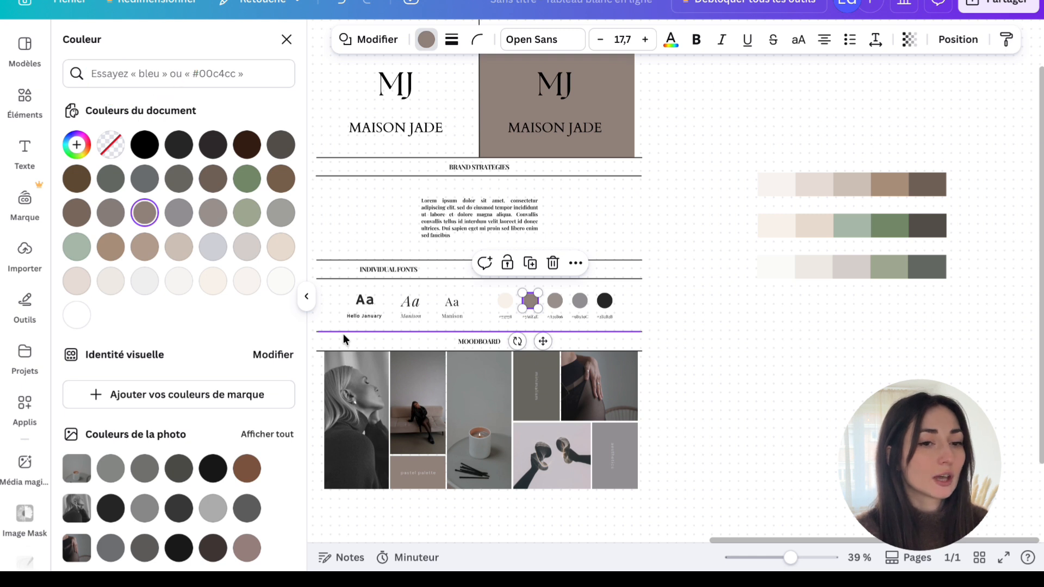
click(505, 301)
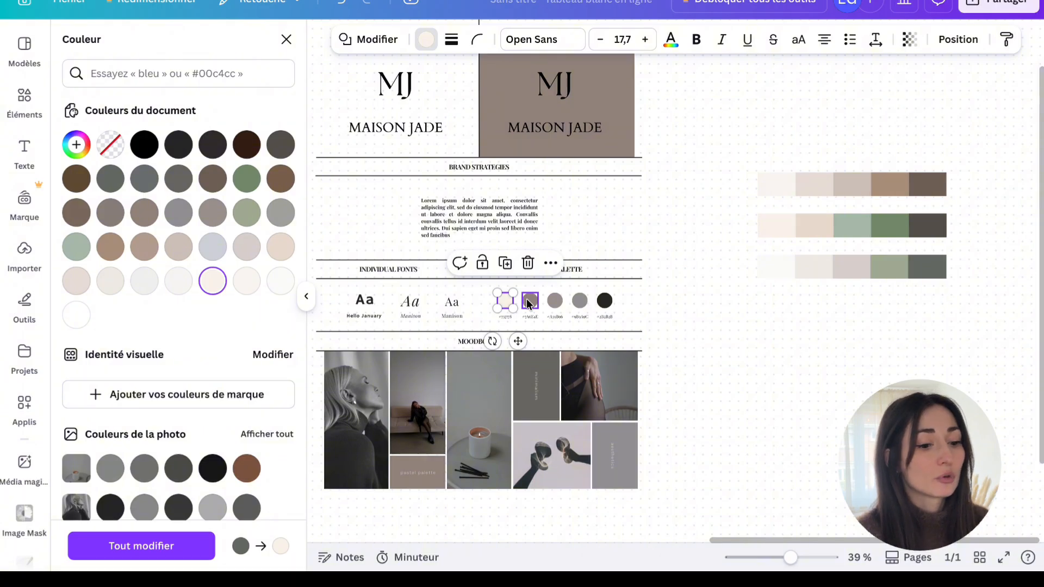
click(528, 304)
click(178, 247)
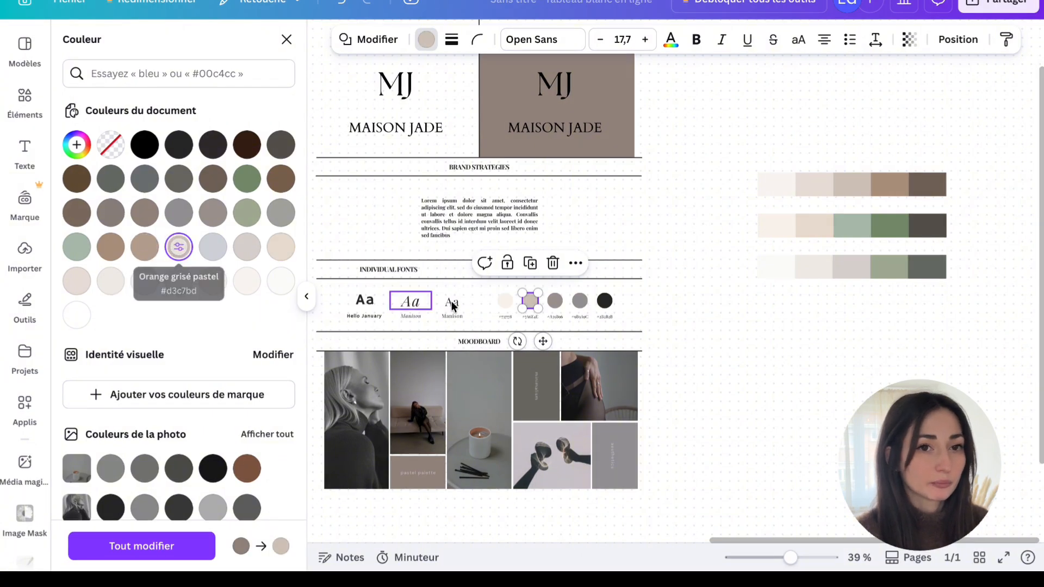
click(620, 317)
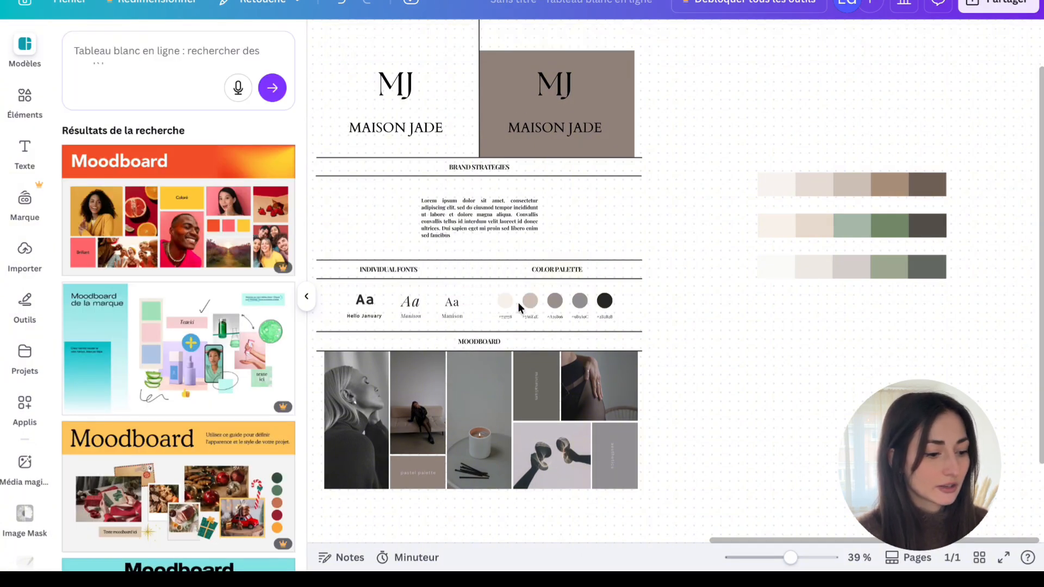
- Fill the fourth Color Palette circle with the photo colour Olive grisé #797453
scroll(518, 301, up, 5)
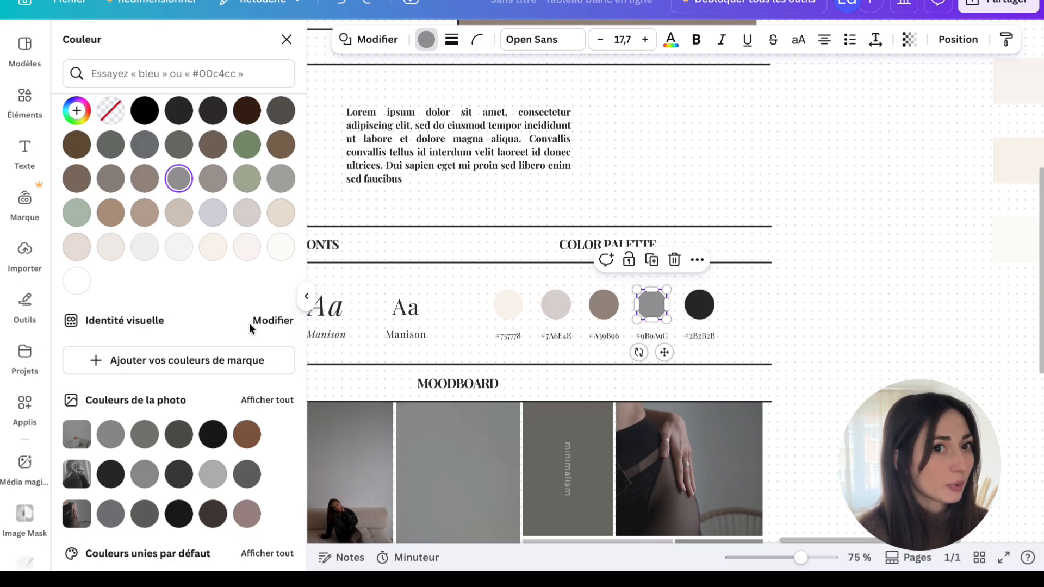
scroll(250, 328, down, 1)
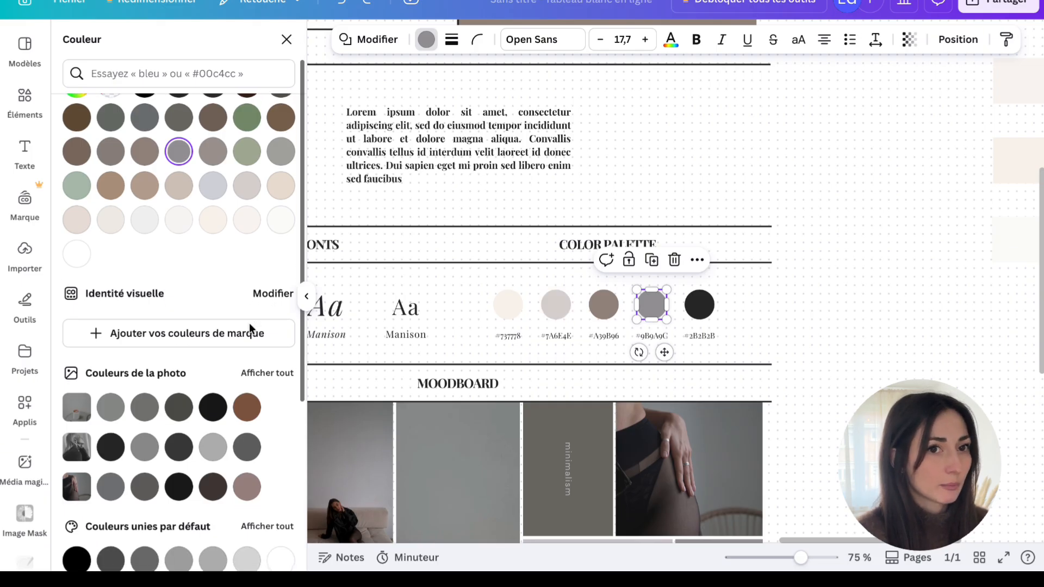
scroll(261, 261, down, 2)
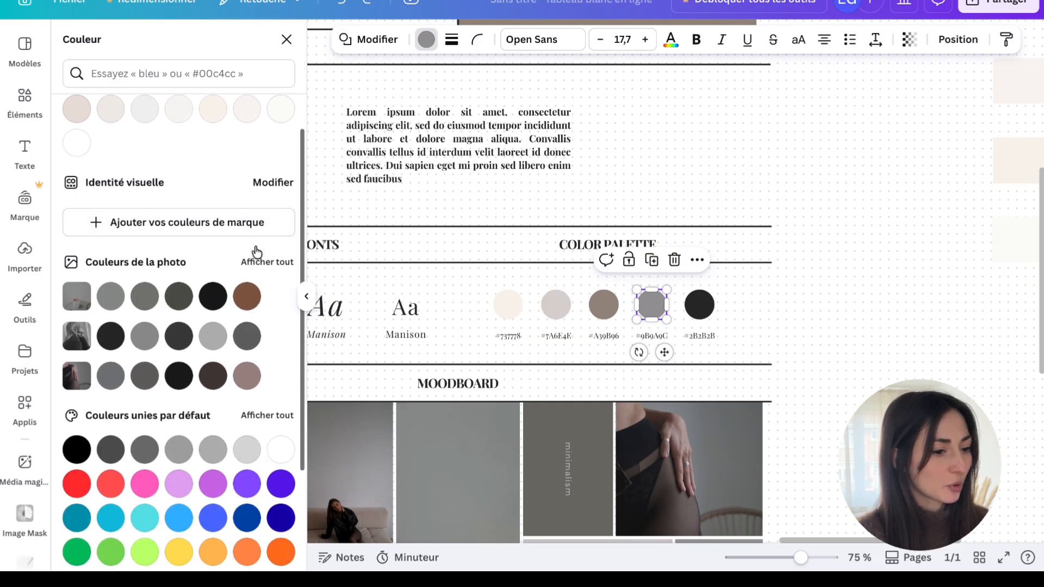
scroll(264, 256, up, 3)
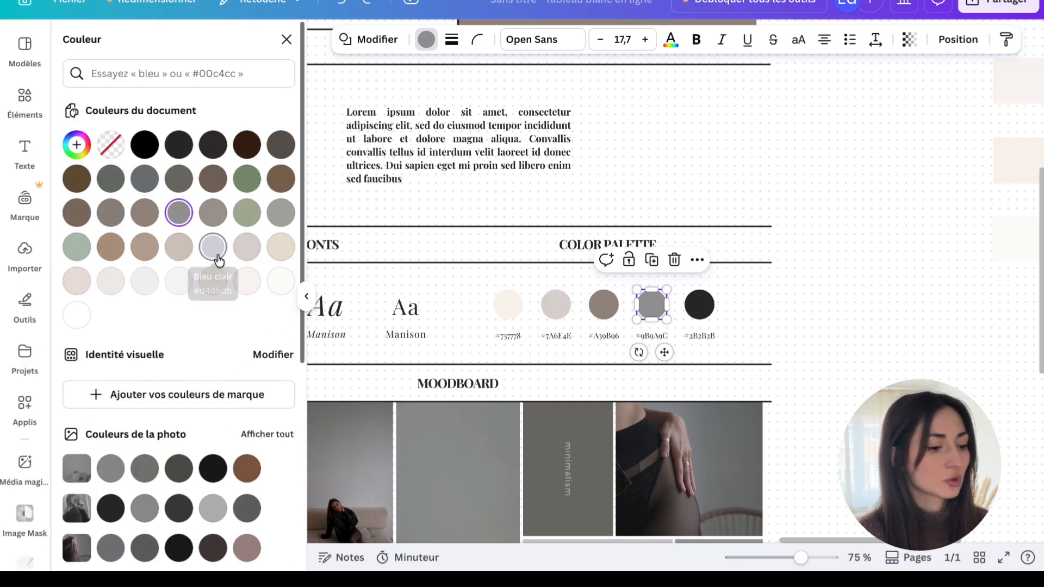
scroll(229, 264, down, 2)
click(264, 344)
scroll(263, 344, down, 2)
scroll(263, 344, down, 6)
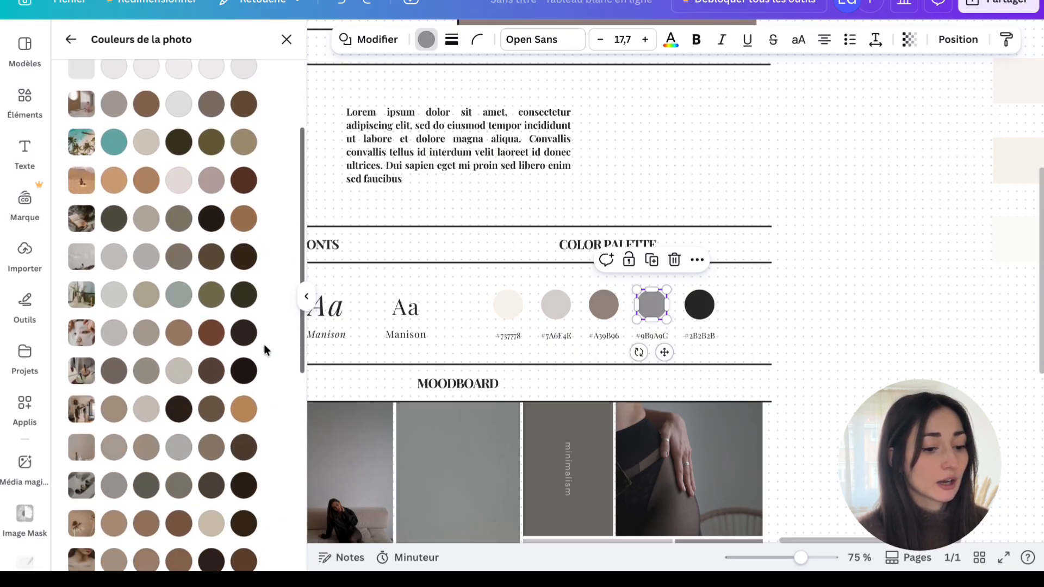
scroll(263, 345, down, 4)
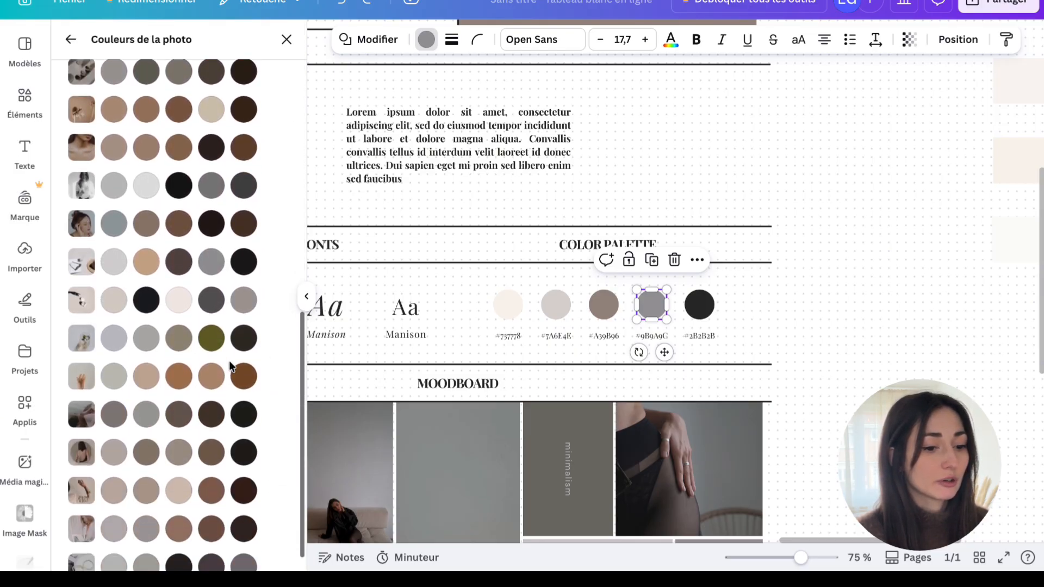
click(212, 338)
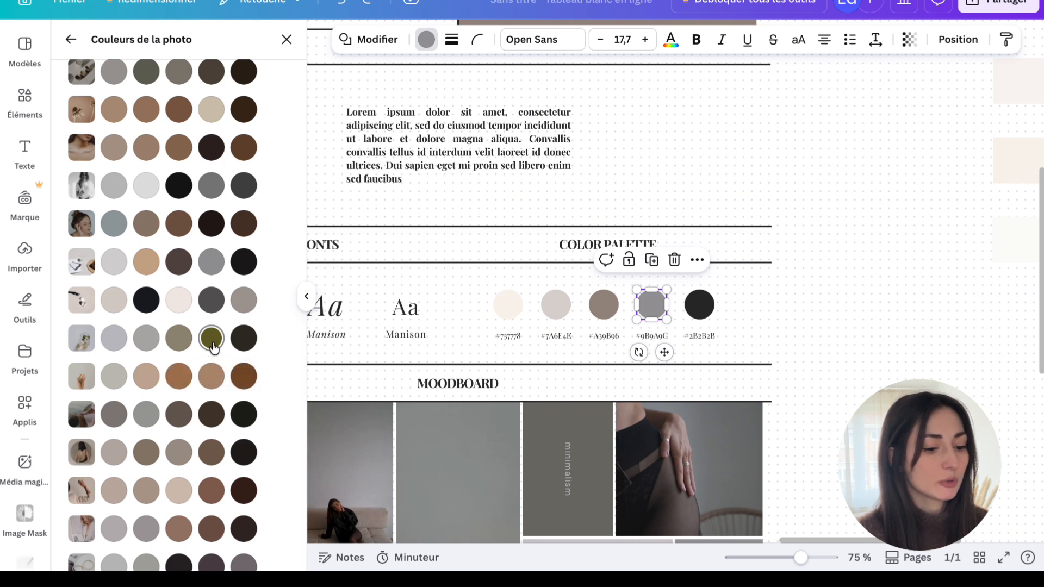
scroll(212, 343, up, 5)
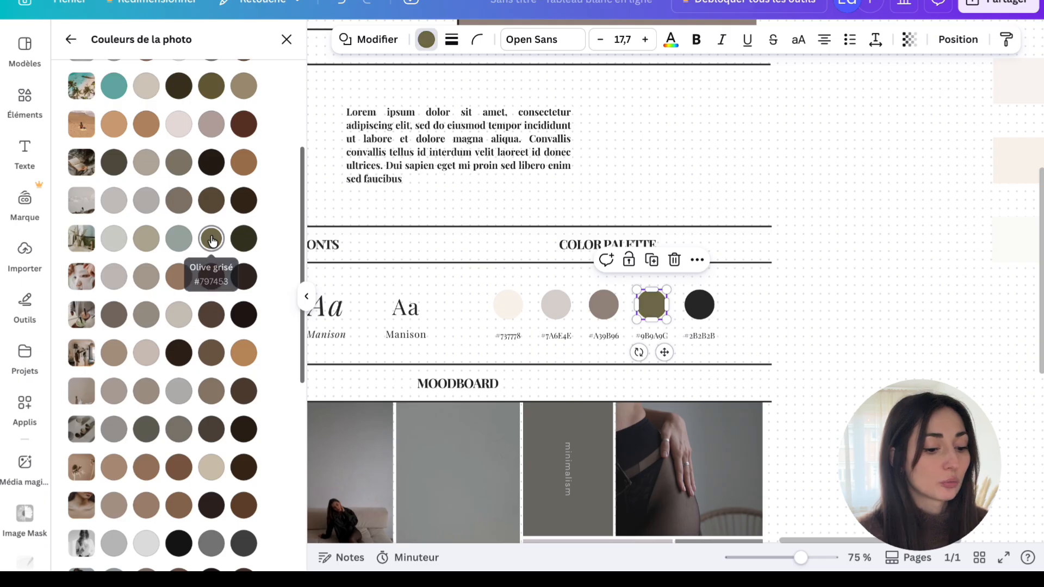
- Try several dark browns from the photo colours on the fifth Color Palette circle and keep the dark reddish brown
scroll(739, 330, up, 3)
scroll(738, 329, up, 2)
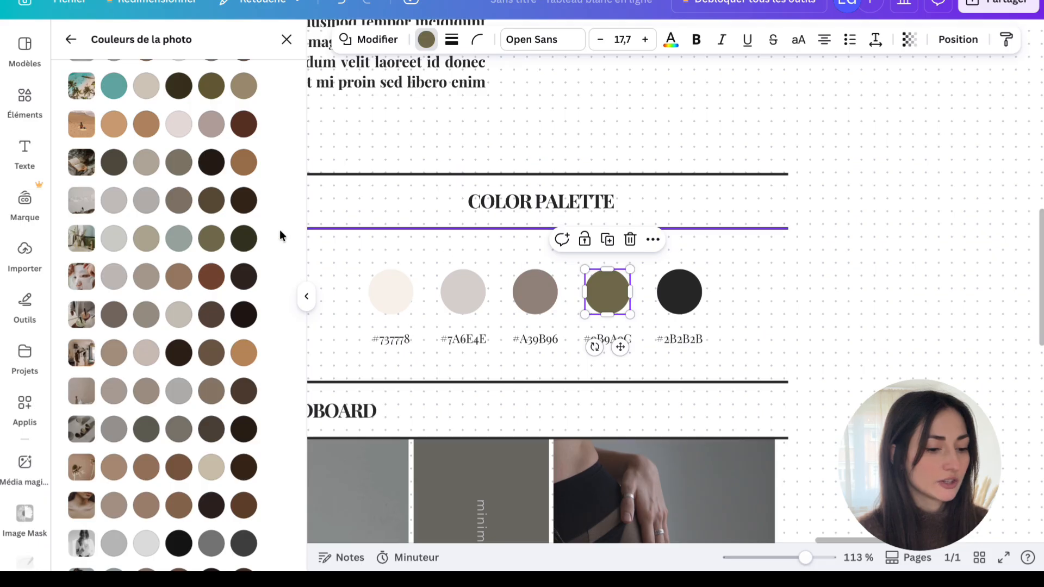
click(679, 292)
click(243, 143)
scroll(243, 164, down, 5)
click(243, 409)
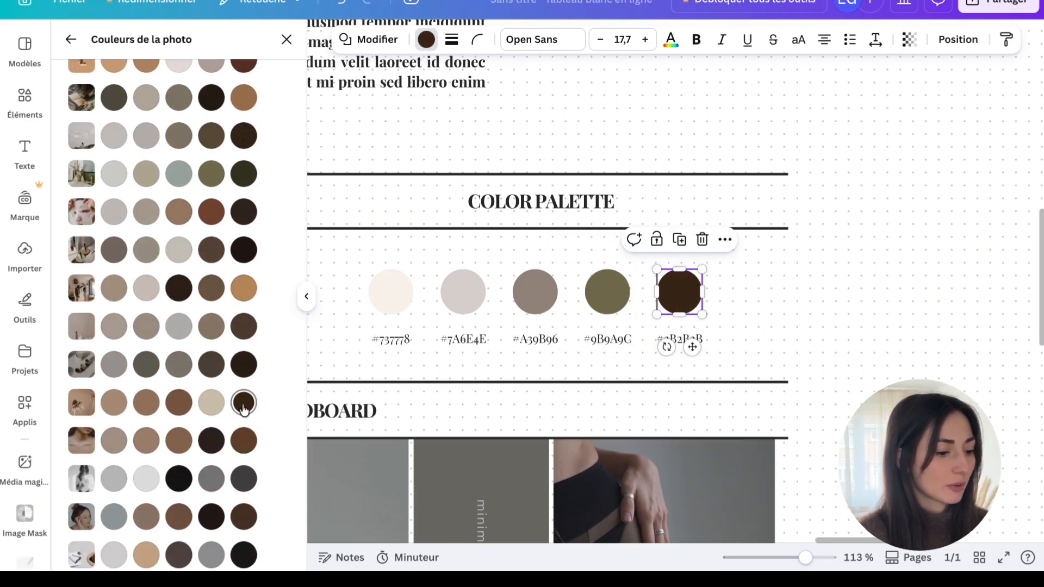
scroll(250, 430, down, 3)
click(243, 413)
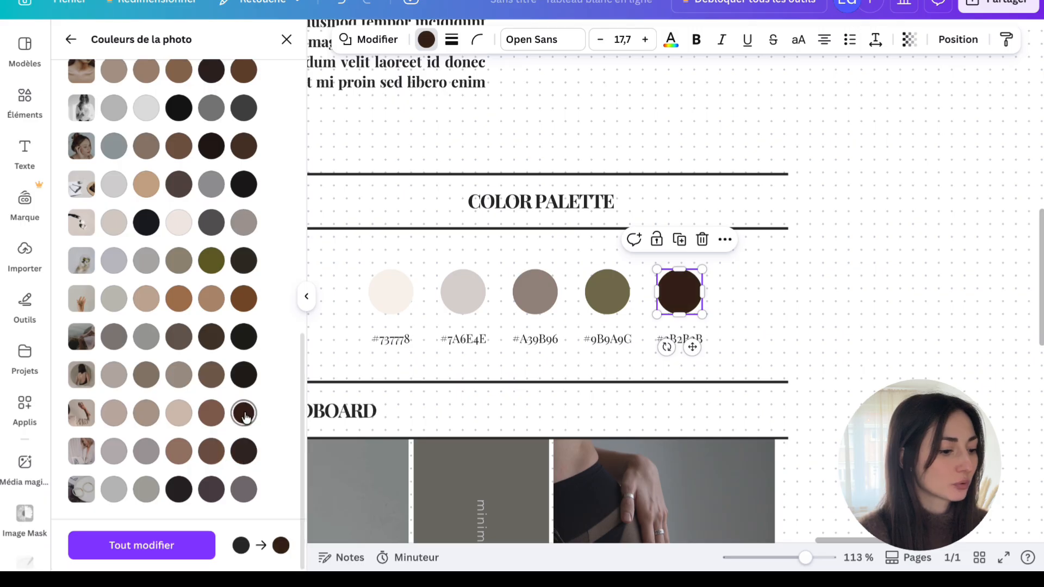
scroll(213, 329, up, 5)
click(243, 311)
scroll(243, 315, up, 6)
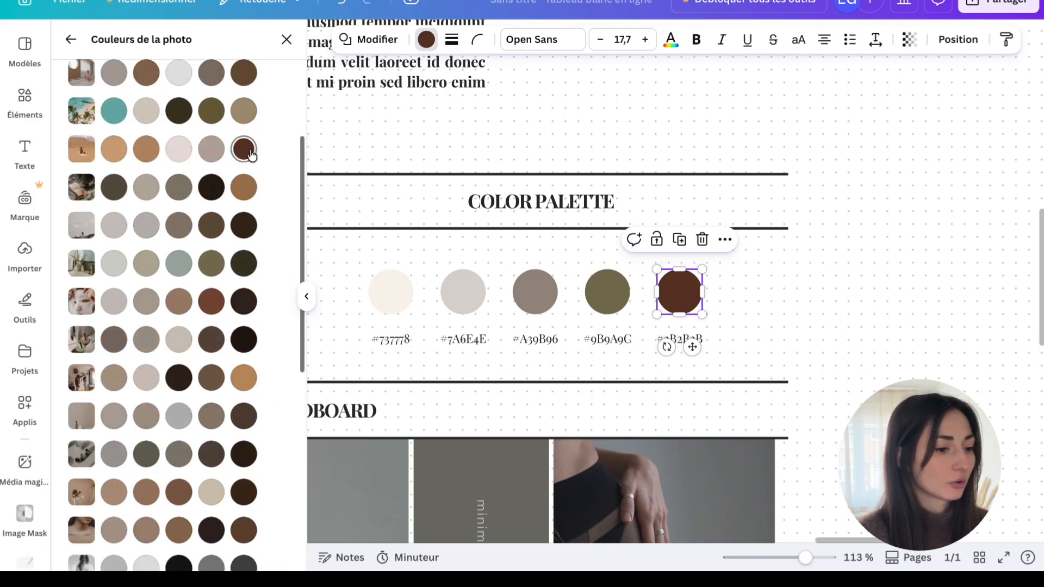
click(244, 151)
click(771, 313)
- Copy the first Color Palette circle's hex code and replace the label beneath it with #F8F4EC
scroll(770, 311, down, 3)
scroll(535, 276, up, 5)
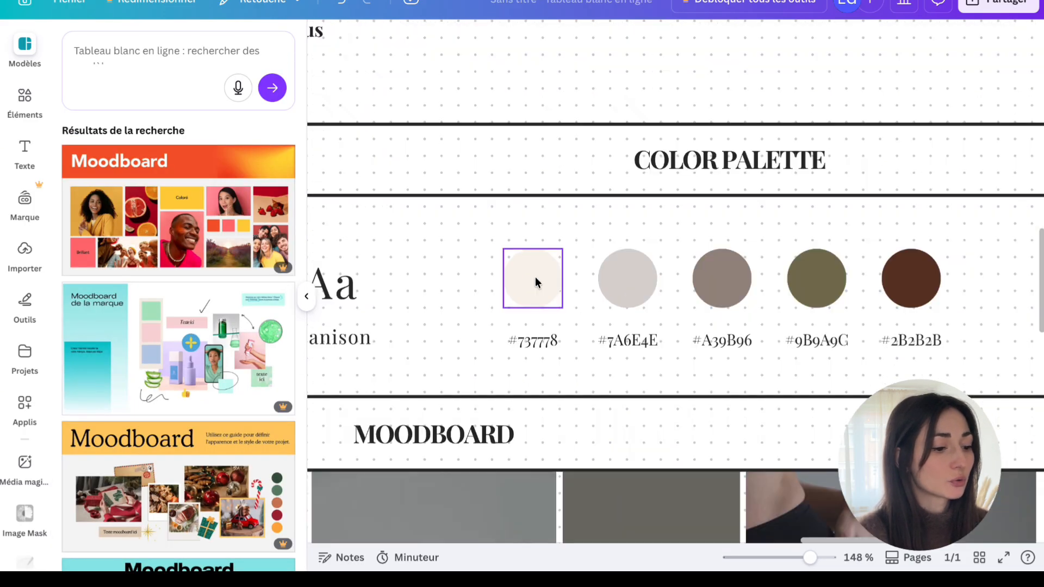
click(535, 278)
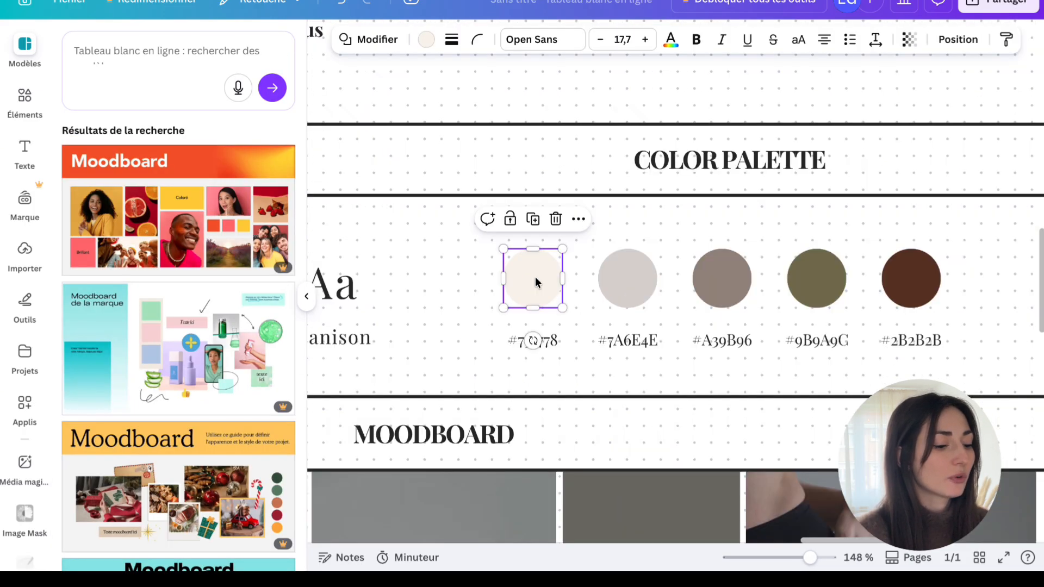
click(427, 39)
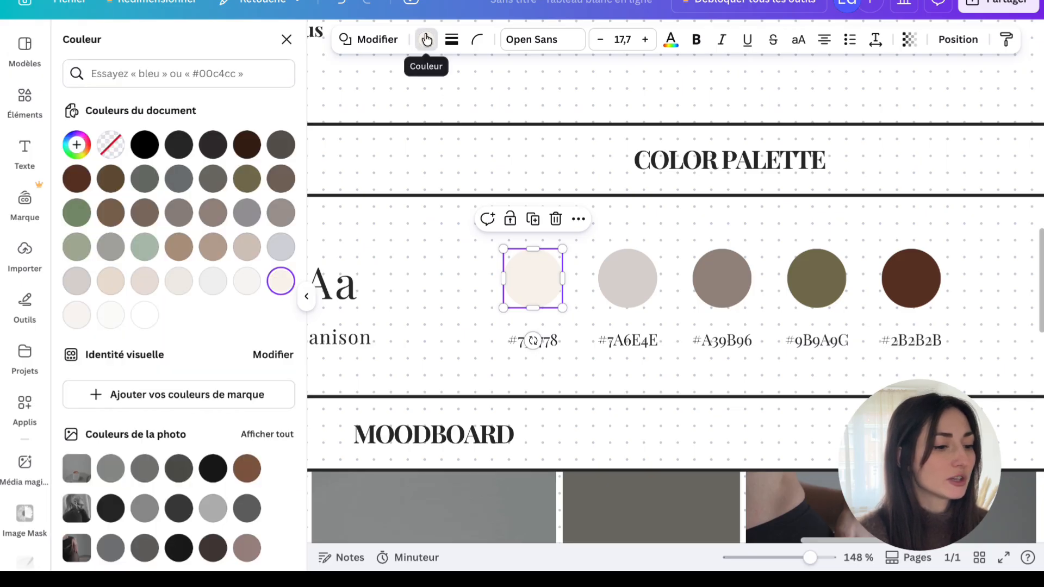
click(281, 285)
key(super+c)
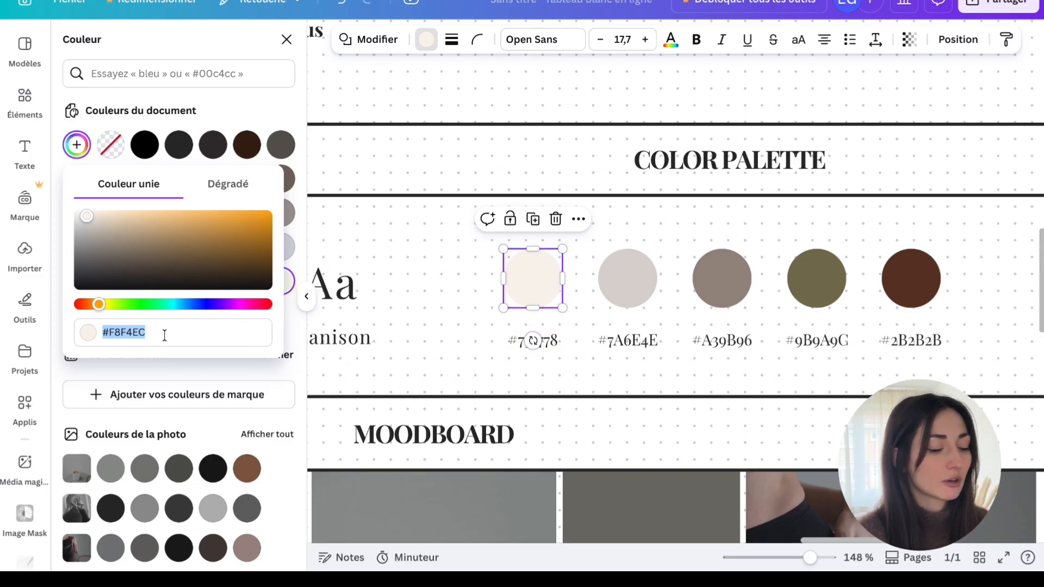
double_click(550, 341)
key(super+v)
- Replace the label under the second Color Palette circle with its hex code #D9D4CF
click(613, 359)
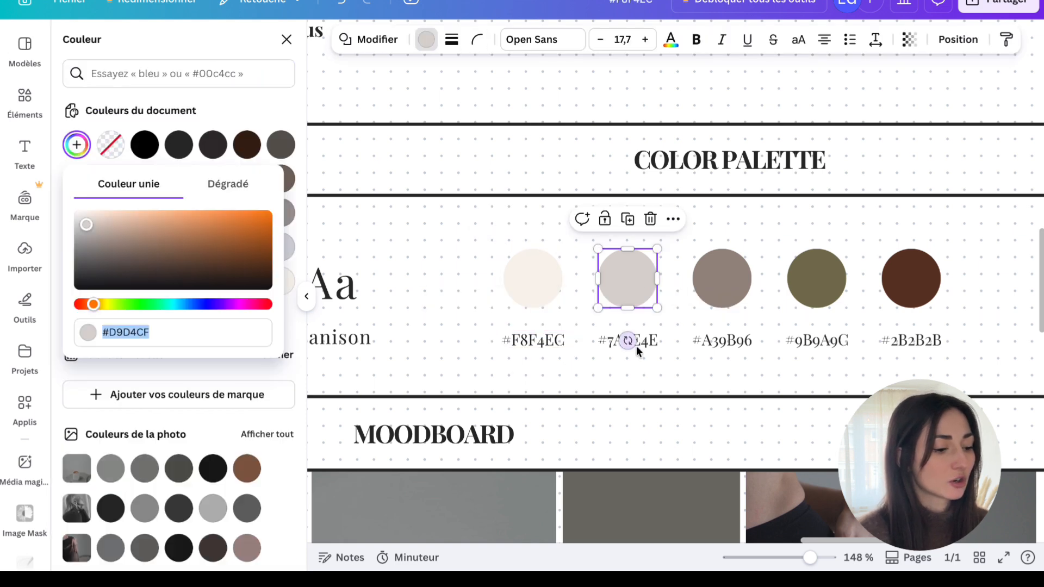
double_click(636, 346)
click(628, 279)
click(427, 39)
double_click(628, 341)
text(#D9D4CF)
- Replace the labels under the third and fourth Color Palette circles with #9A8D84 and #797453
click(723, 278)
double_click(722, 340)
text(#9A8D84)
click(831, 278)
click(426, 39)
double_click(788, 345)
text(#797453)
- Replace the label under the fifth Color Palette circle with its hex code #603726
click(912, 278)
double_click(932, 343)
text(#603726)
- Fill the taupe rectangle behind the second logo with the palette's olive and recolour its MJ monogram and MAISON JADE text in a light tone
scroll(862, 379, down, 8)
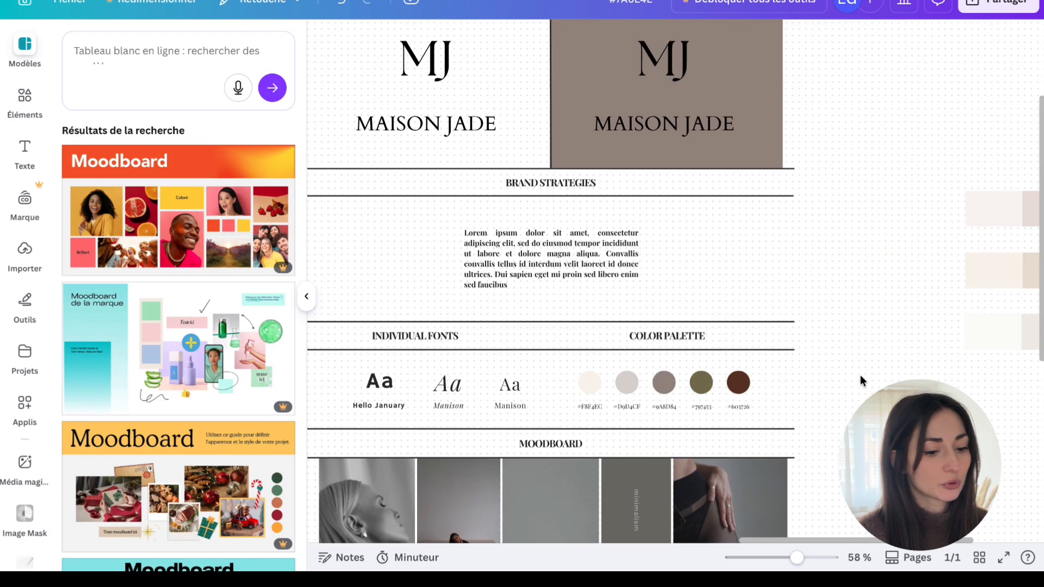
scroll(548, 292, up, 5)
click(712, 106)
click(585, 39)
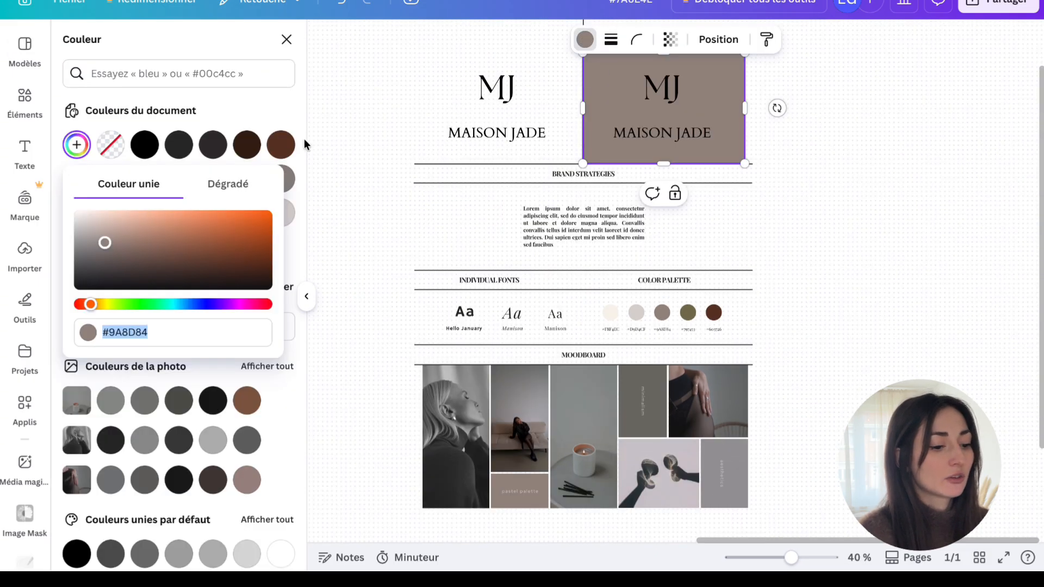
click(707, 314)
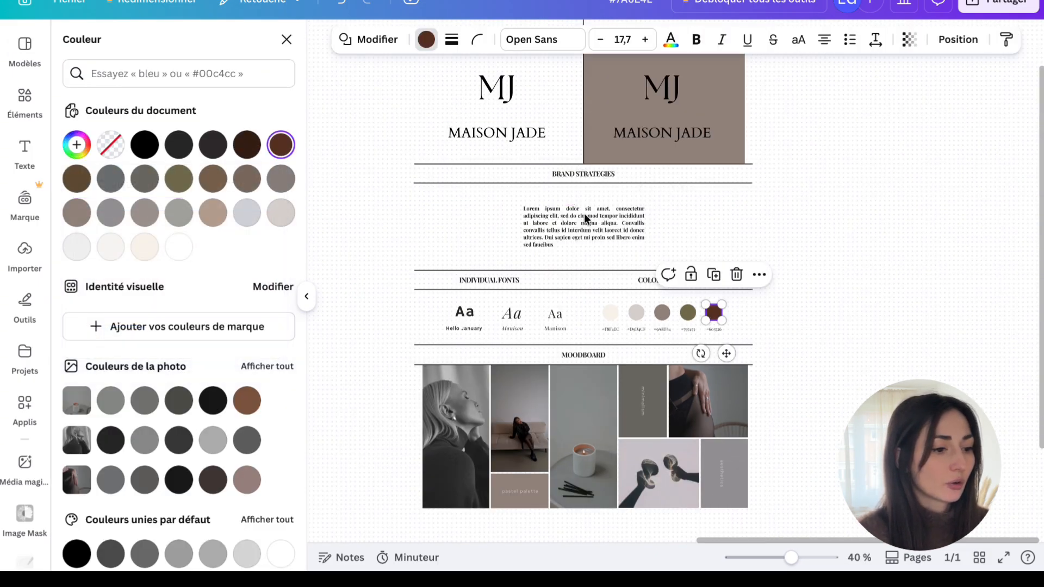
click(713, 329)
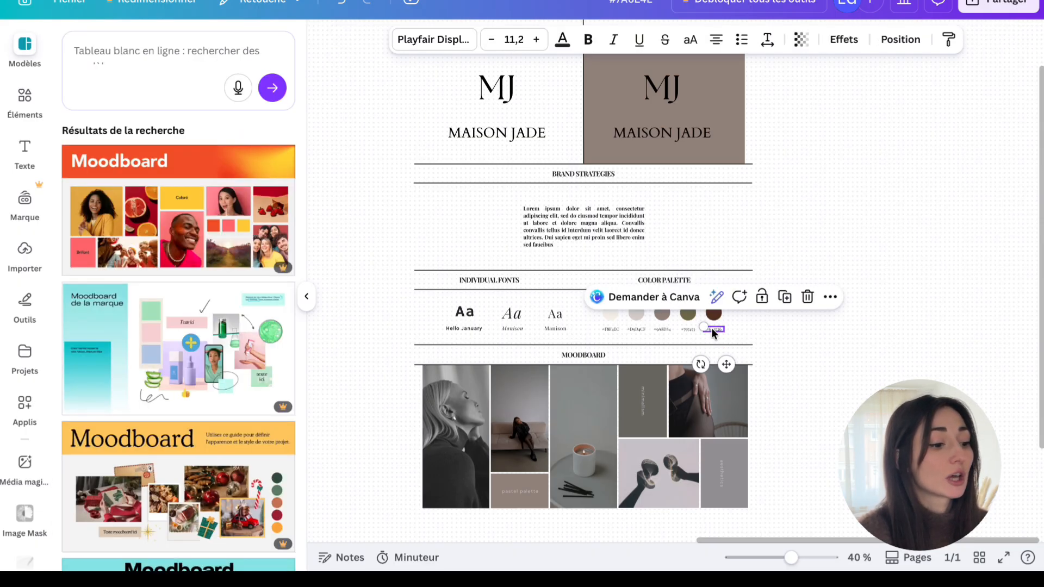
click(713, 330)
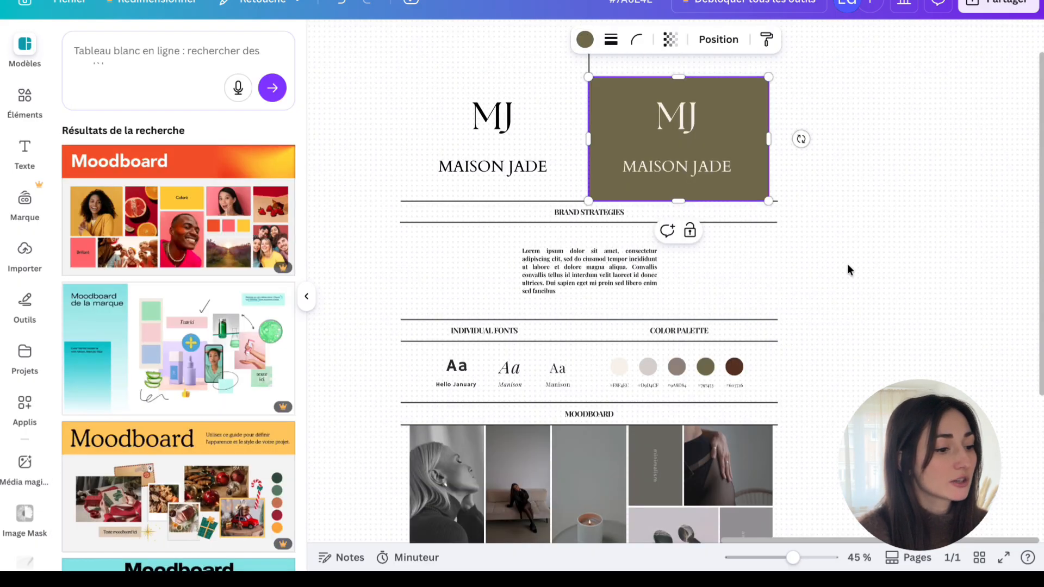
click(847, 264)
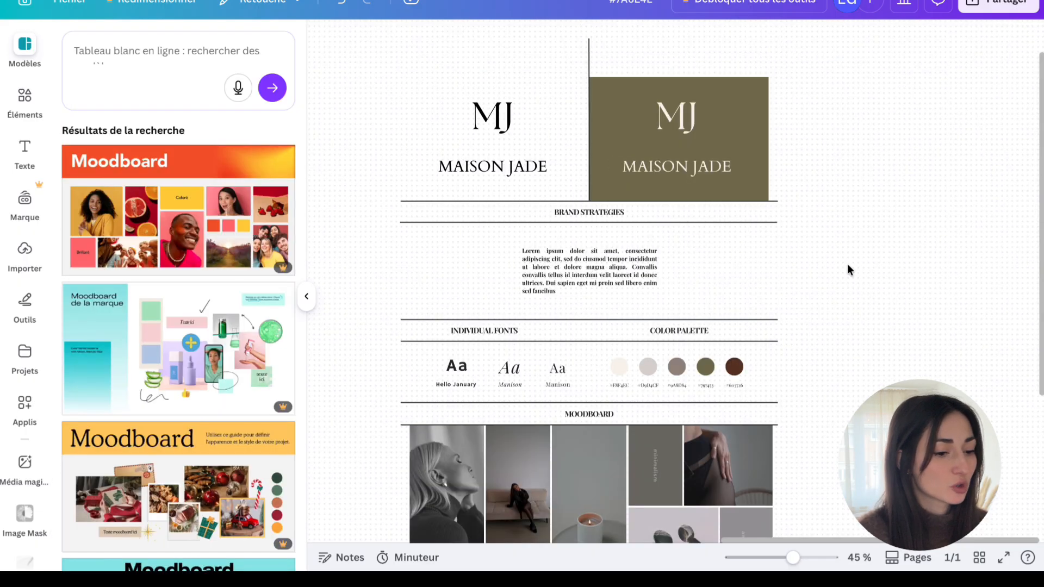
- Show the Publication Instagram templates in Canva's template library
scroll(847, 265, down, 2)
scroll(847, 263, down, 2)
scroll(847, 263, right, 2)
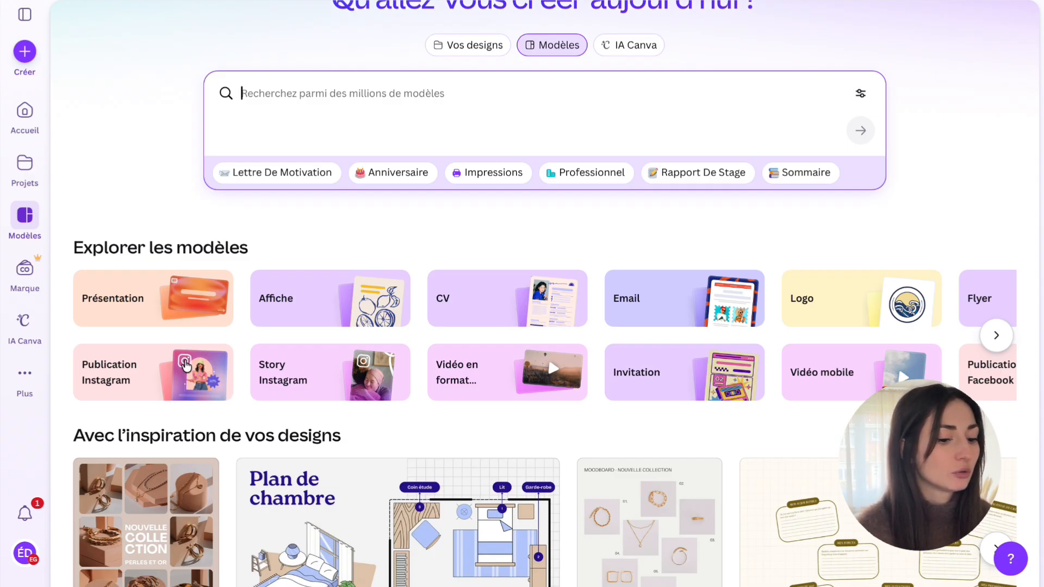
click(185, 363)
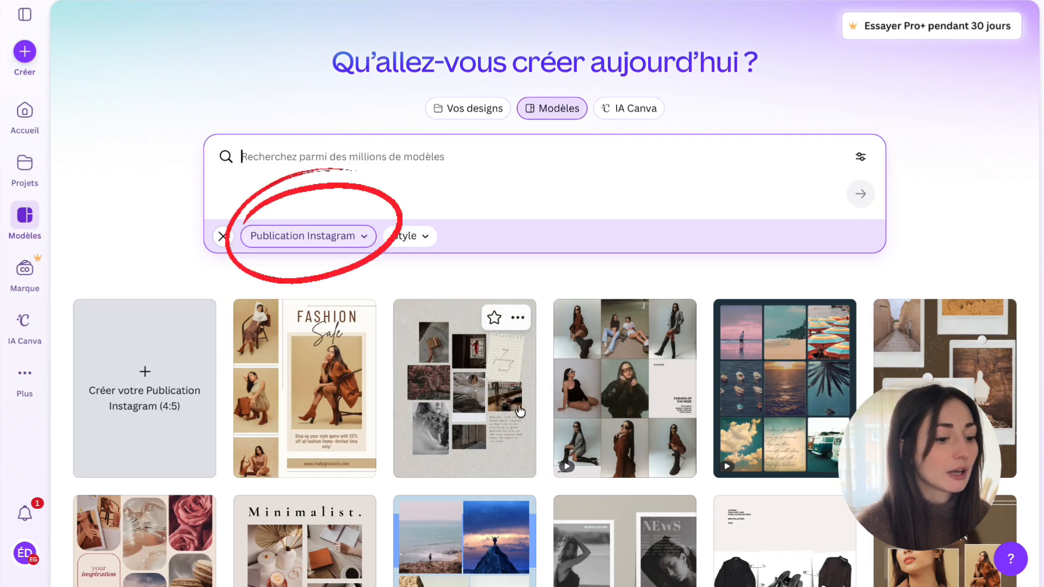
- Look through the Instagram post templates for layouts that suit a minimalist jewellery brand
scroll(520, 411, down, 1)
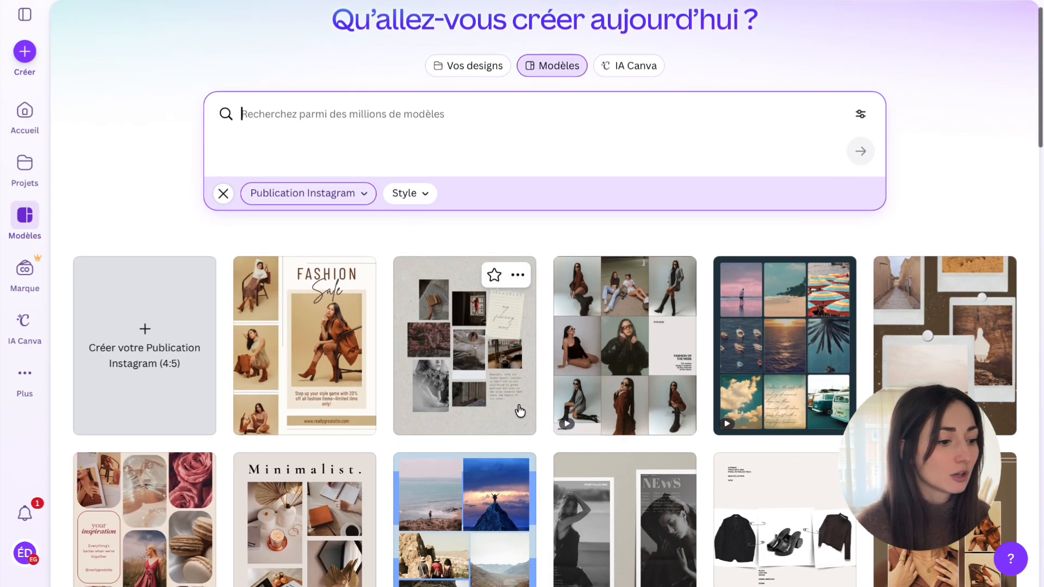
scroll(521, 411, down, 3)
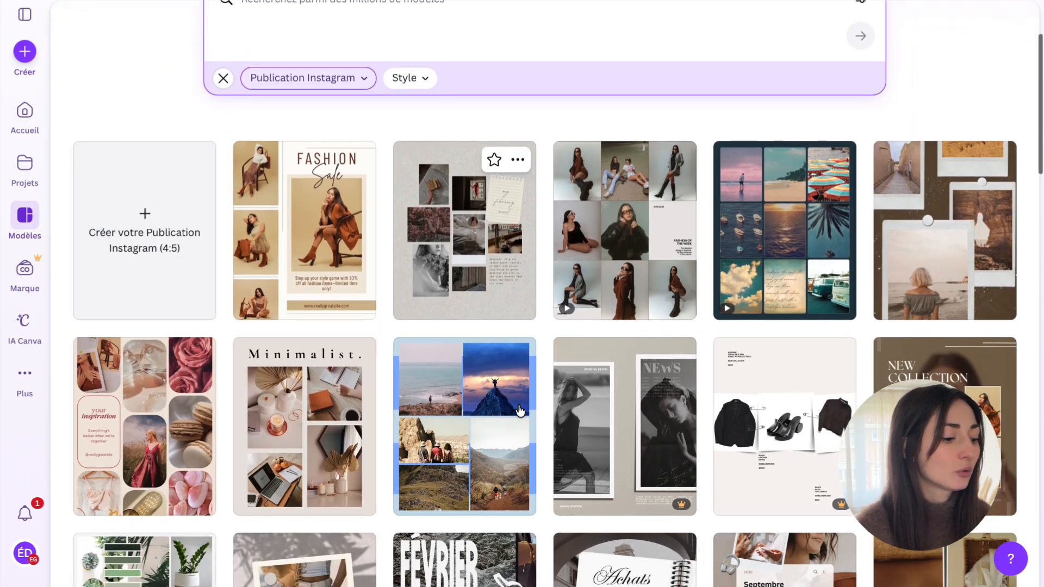
scroll(520, 411, down, 3)
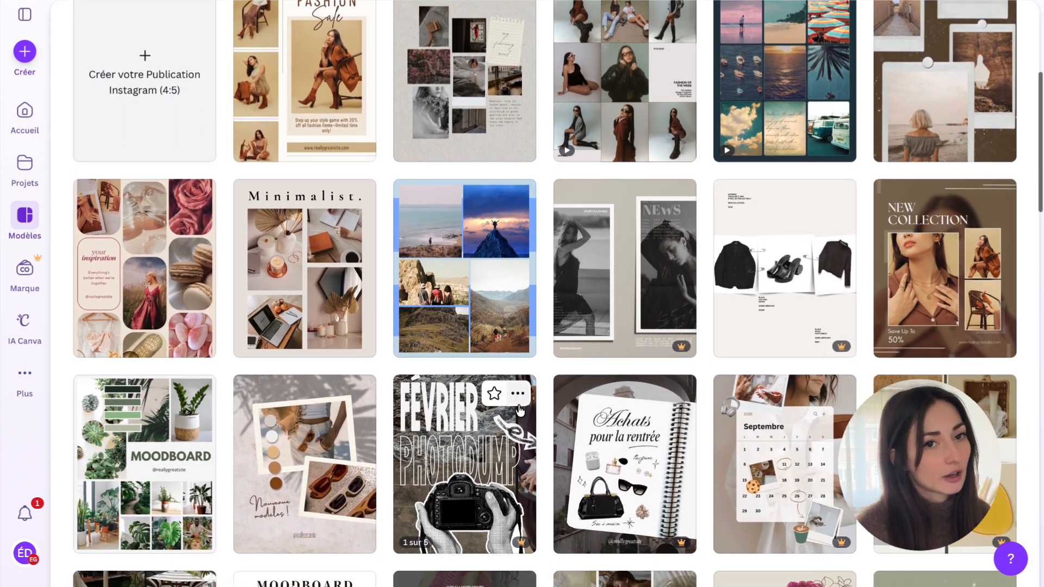
scroll(521, 410, down, 1)
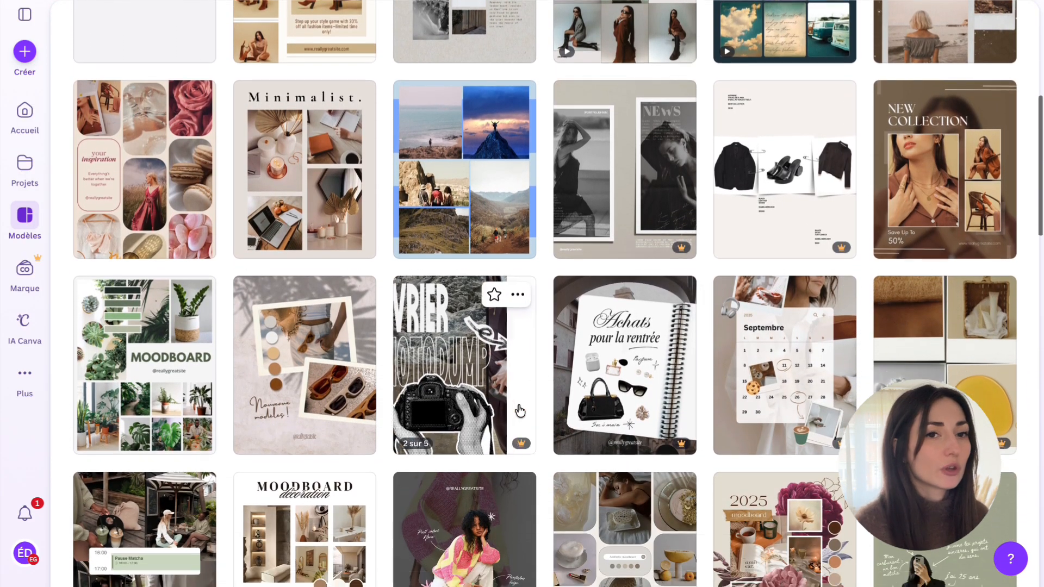
scroll(521, 411, down, 1)
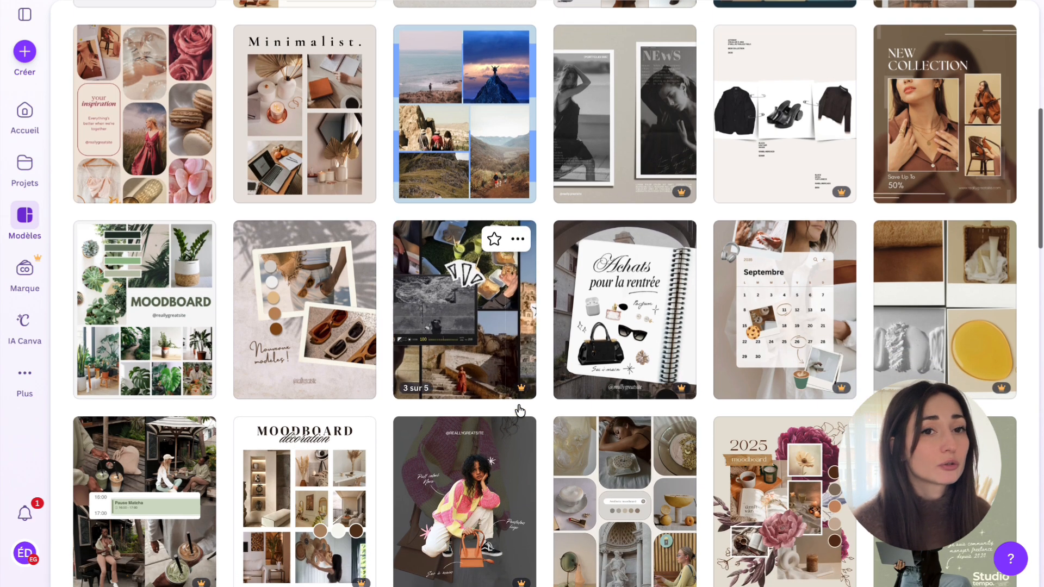
scroll(521, 410, down, 1)
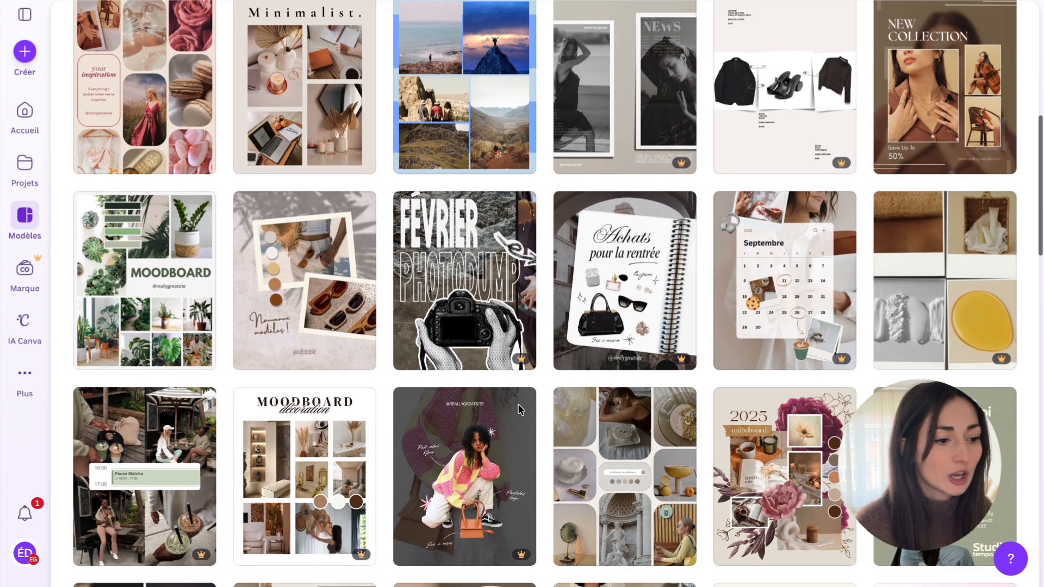
scroll(517, 409, down, 7)
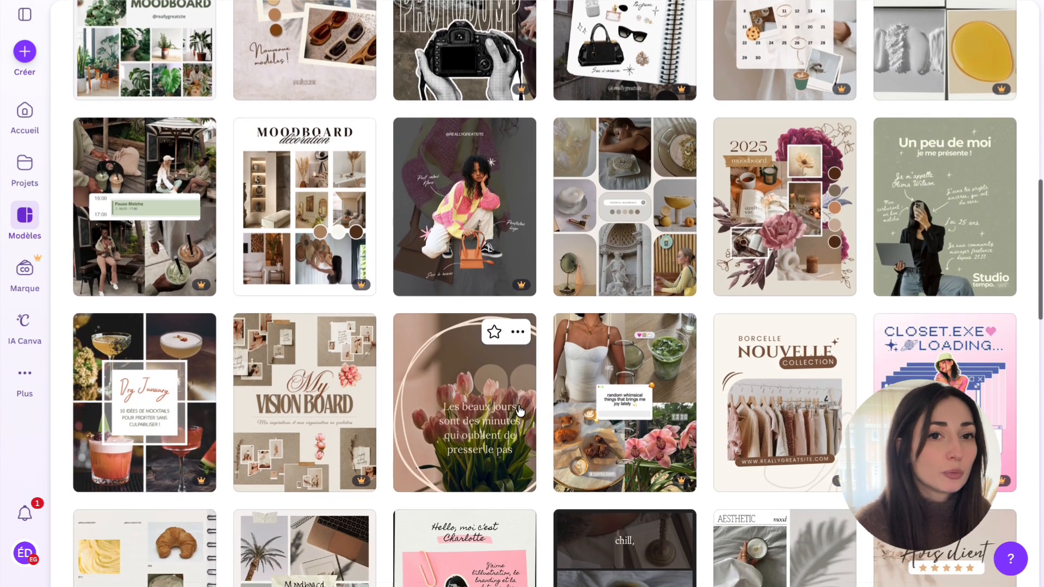
scroll(521, 410, down, 2)
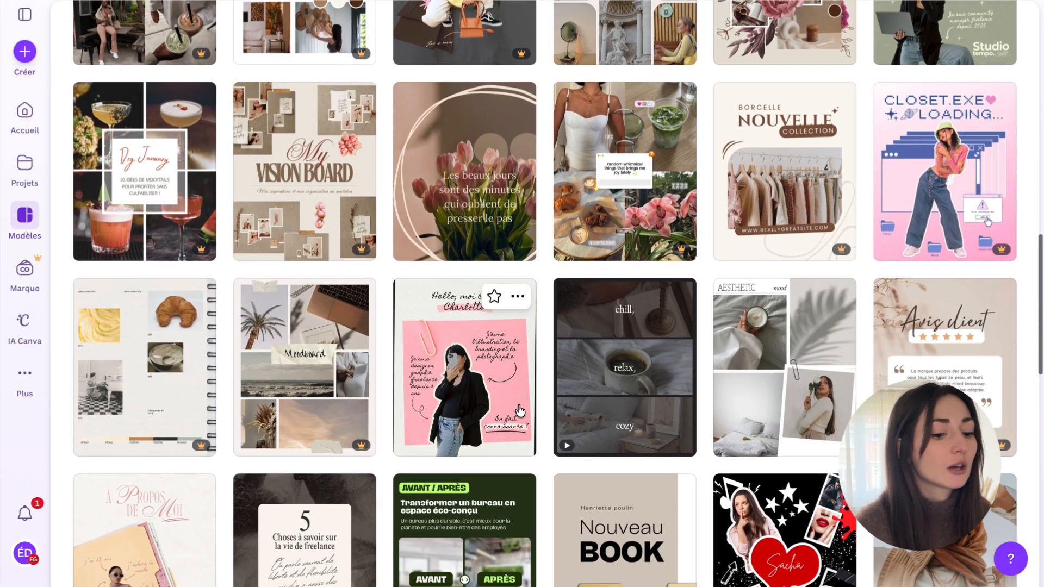
scroll(521, 411, down, 5)
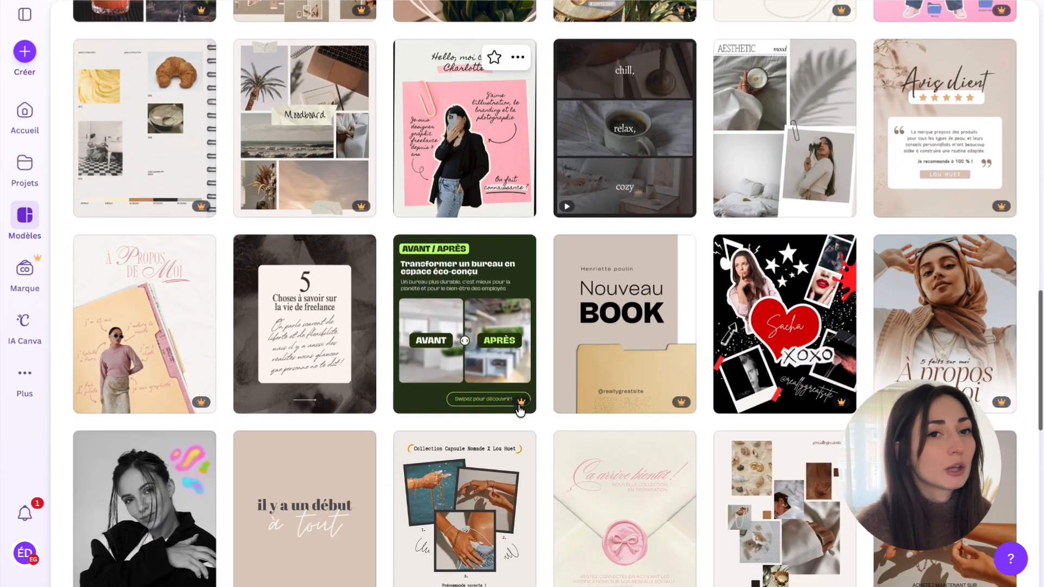
scroll(518, 409, down, 4)
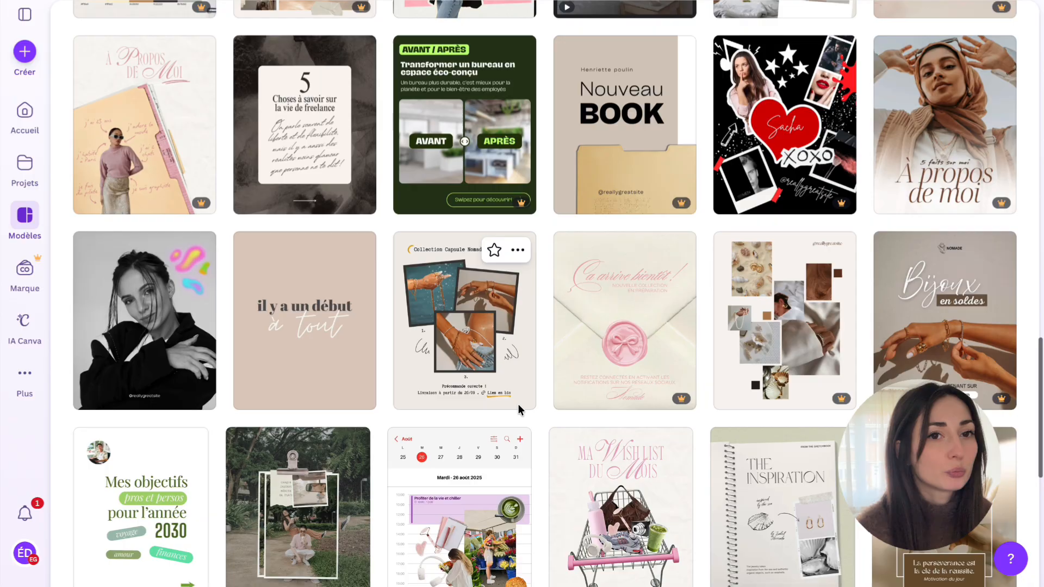
- Add the beige Nouvelle collection template and the nine-photo jewellery grid template to the favourites
scroll(519, 409, down, 2)
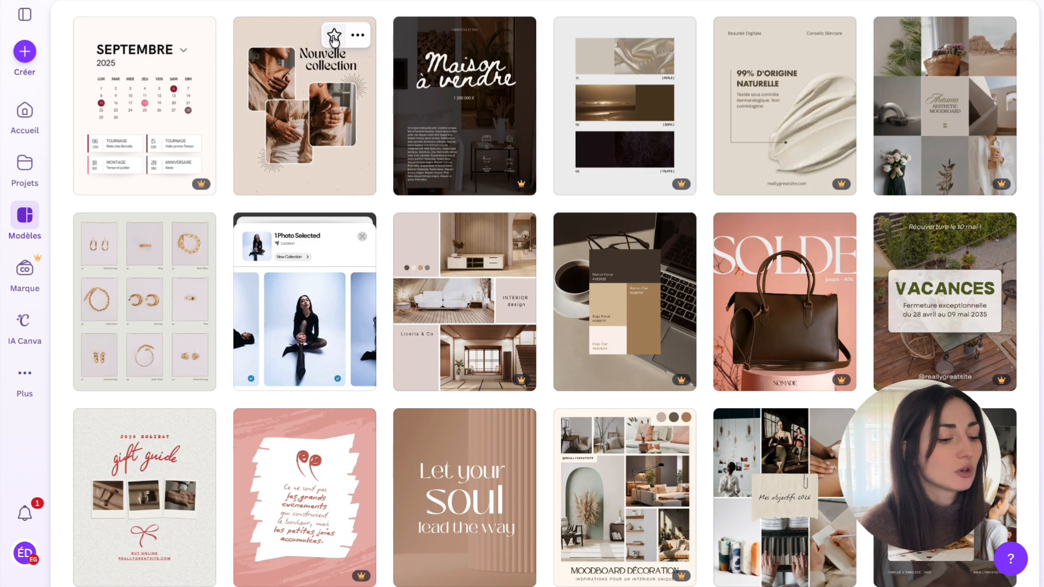
click(334, 36)
mouse_move(175, 287)
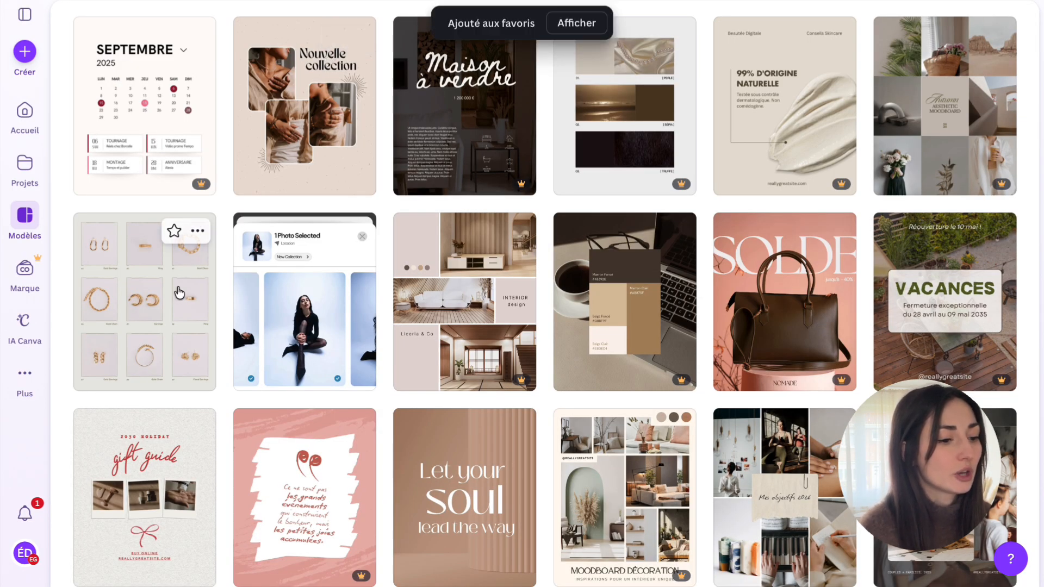
click(174, 236)
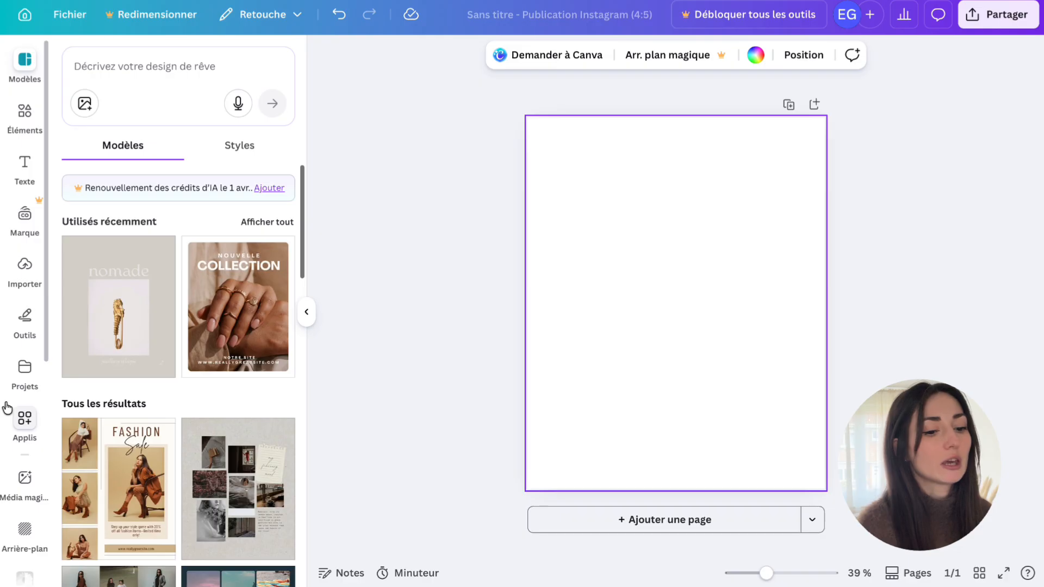
- Look through the favourited templates from inside the blank Instagram post design
click(24, 374)
scroll(109, 410, down, 4)
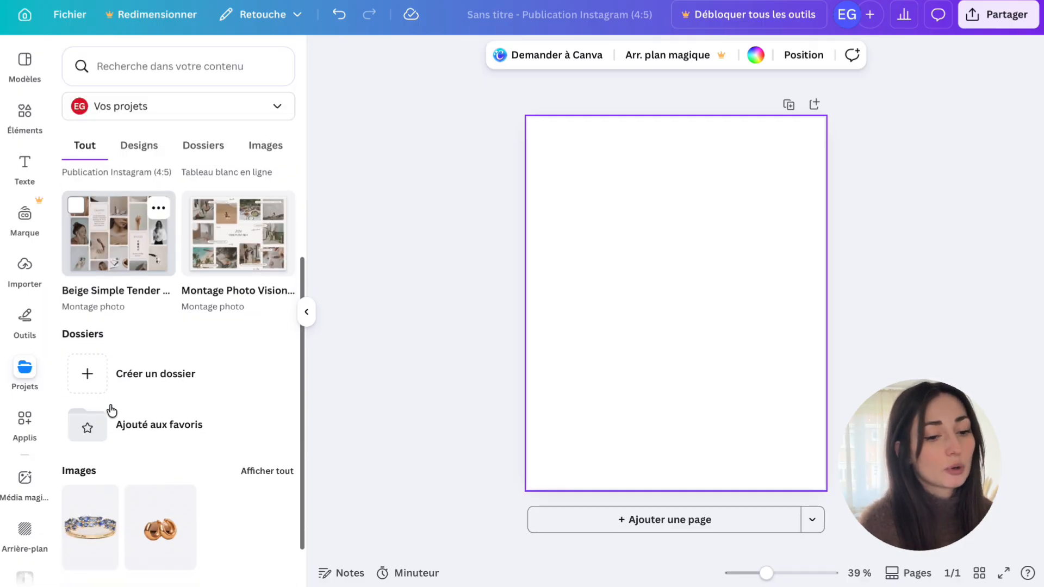
click(131, 391)
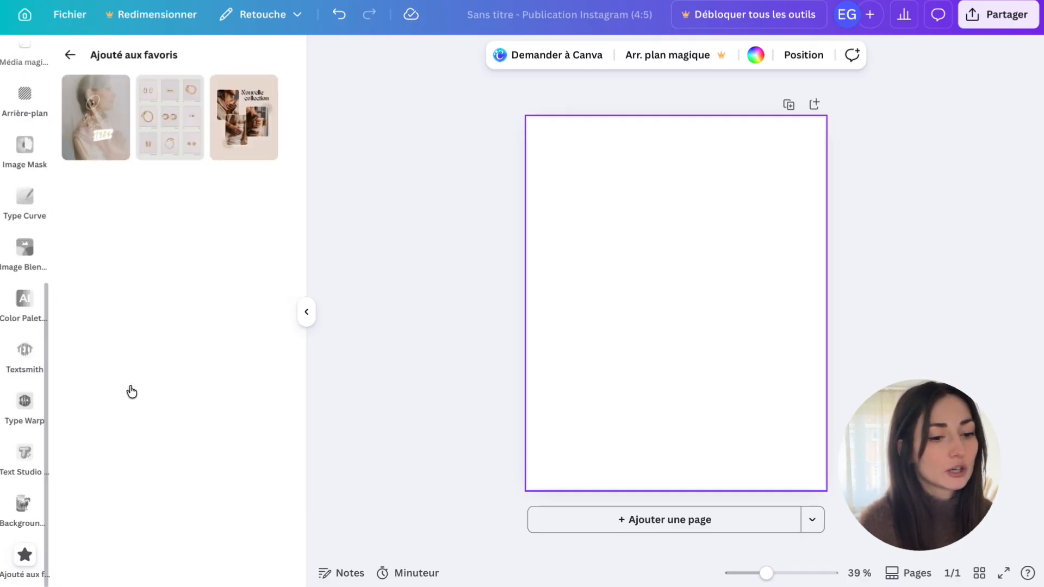
click(70, 56)
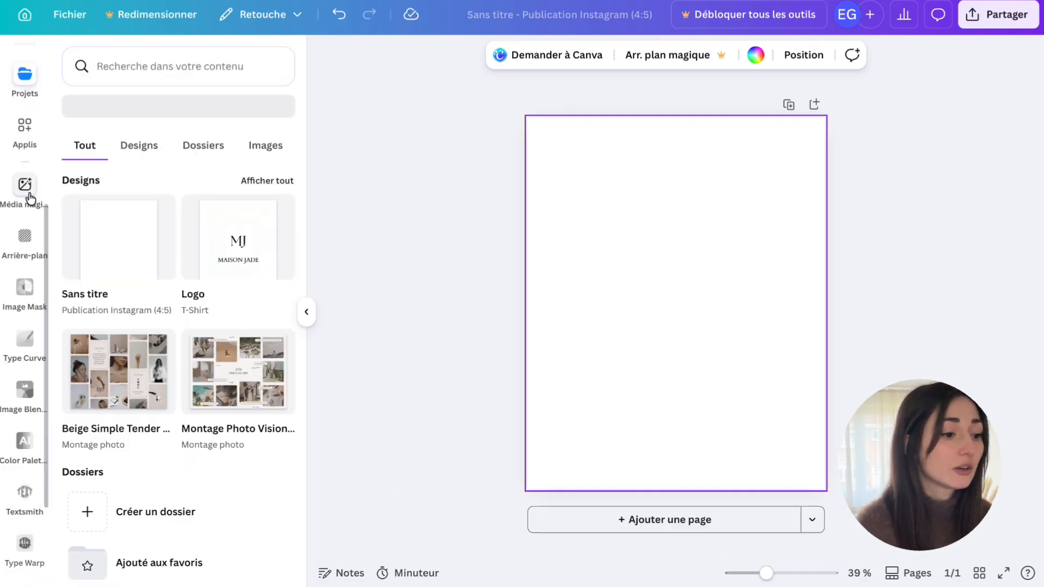
- Open the favourited Boucles d'oreilles beige and white jewellery template from the template library for customising
scroll(27, 193, up, 5)
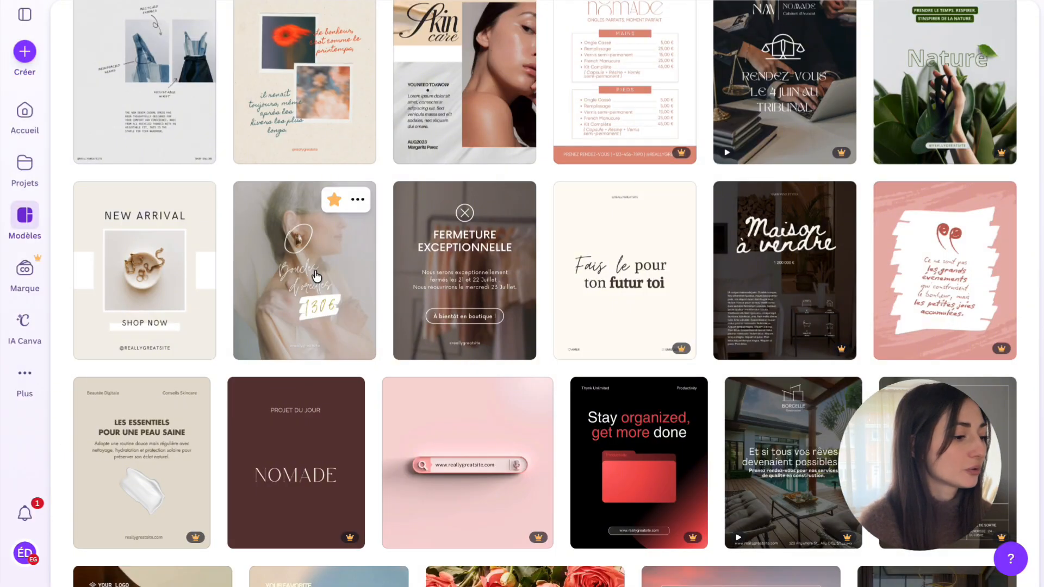
click(316, 276)
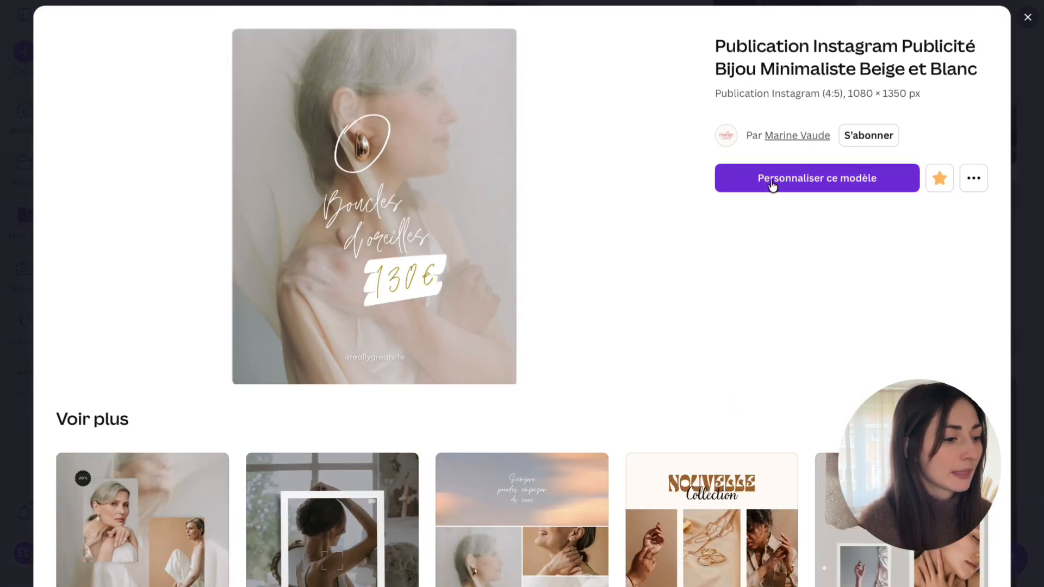
click(772, 185)
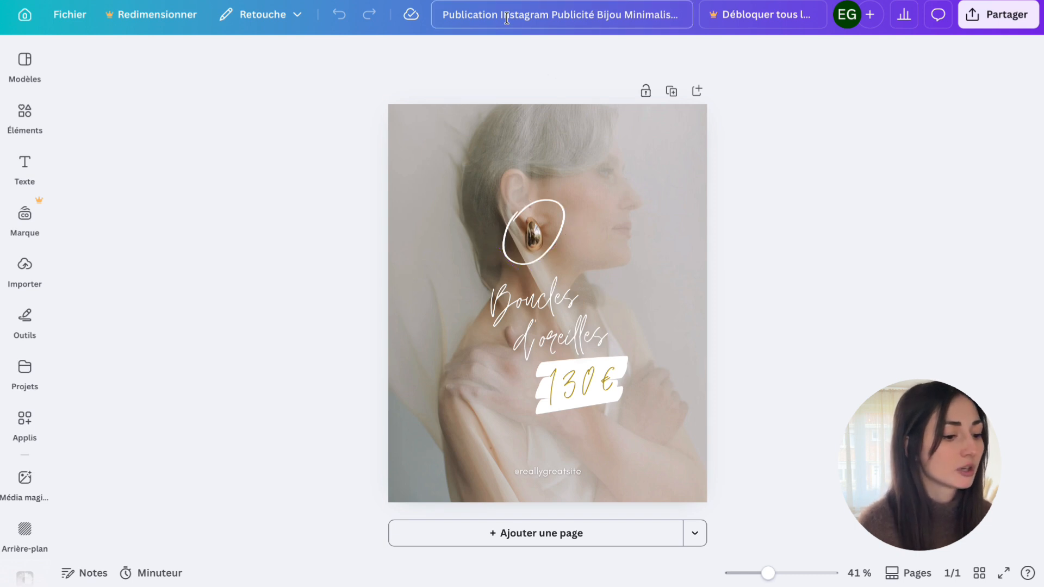
- Examine the template's background photo, title lines and price text as separate editable elements
click(635, 214)
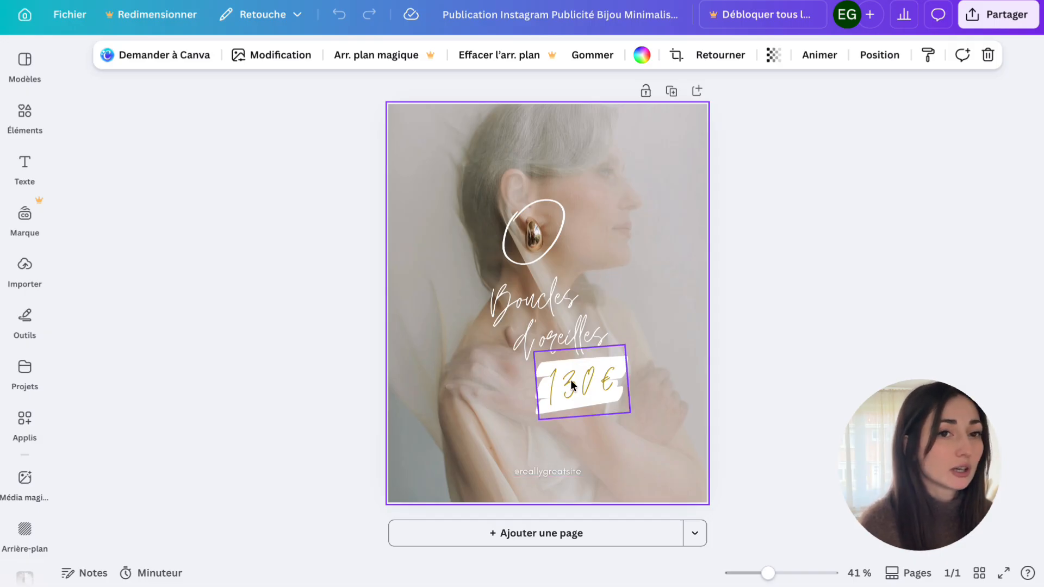
click(446, 286)
click(524, 322)
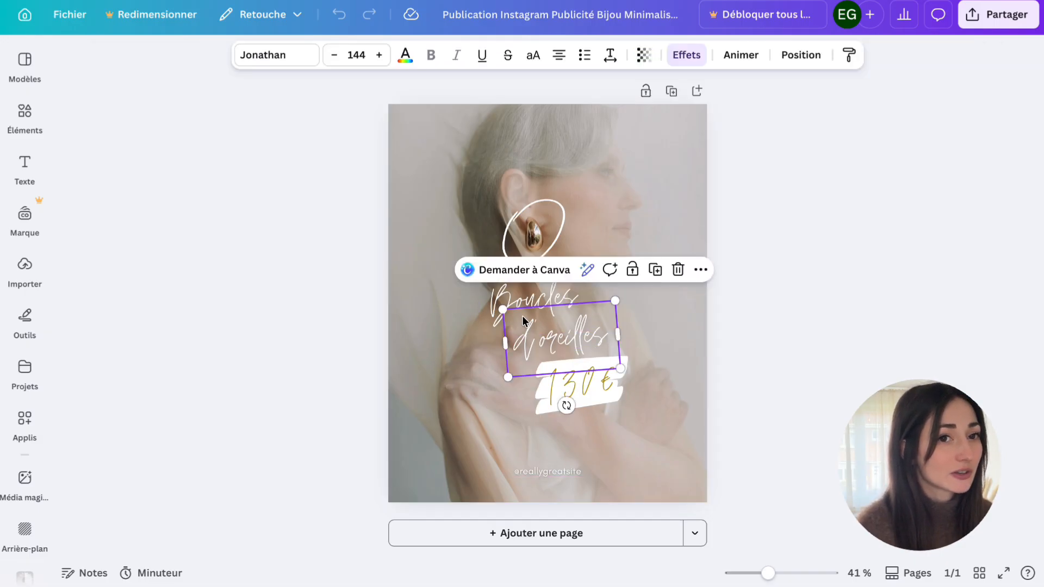
click(491, 294)
click(585, 380)
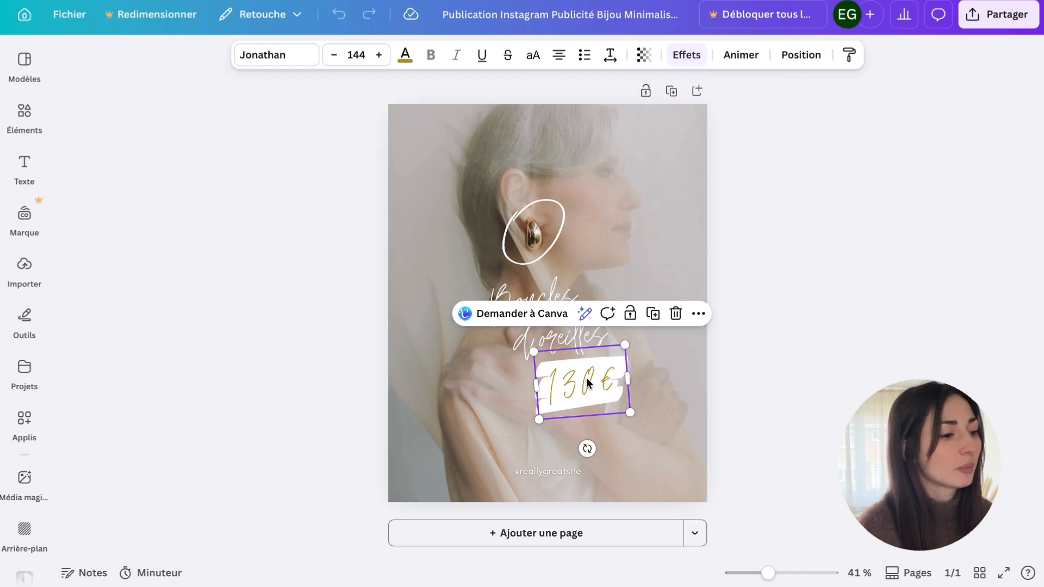
- Paste the brand board's font samples and colour palette onto blank page 2 and centre them horizontally in its upper half
scroll(573, 365, down, 5)
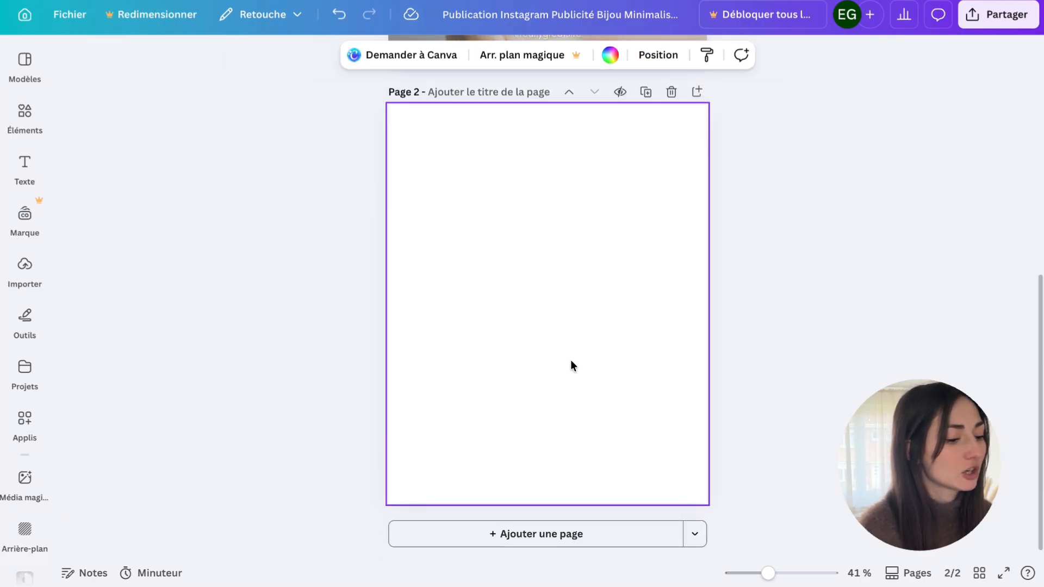
key(ctrl+v)
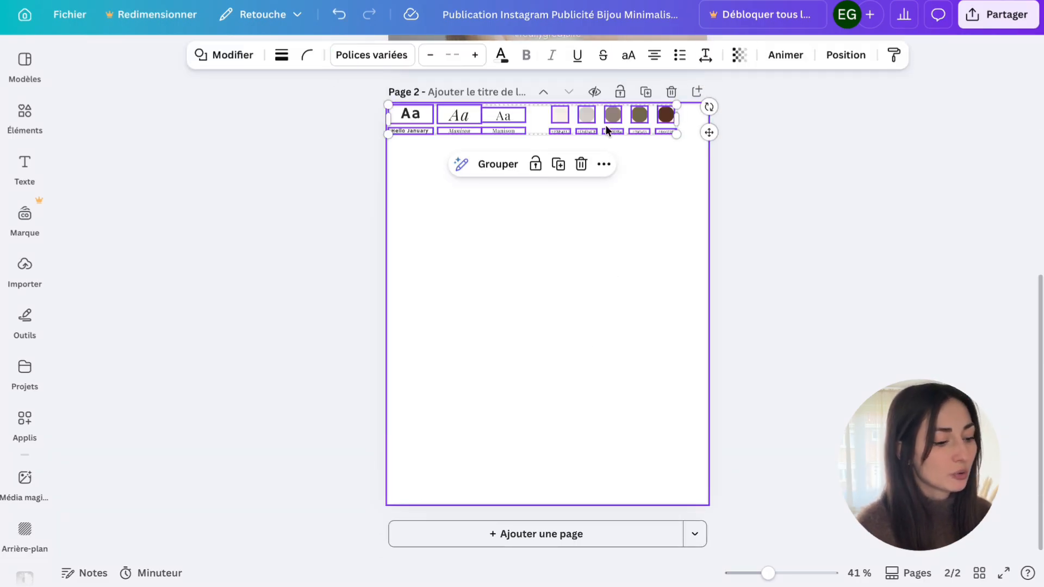
drag(601, 120, 617, 238)
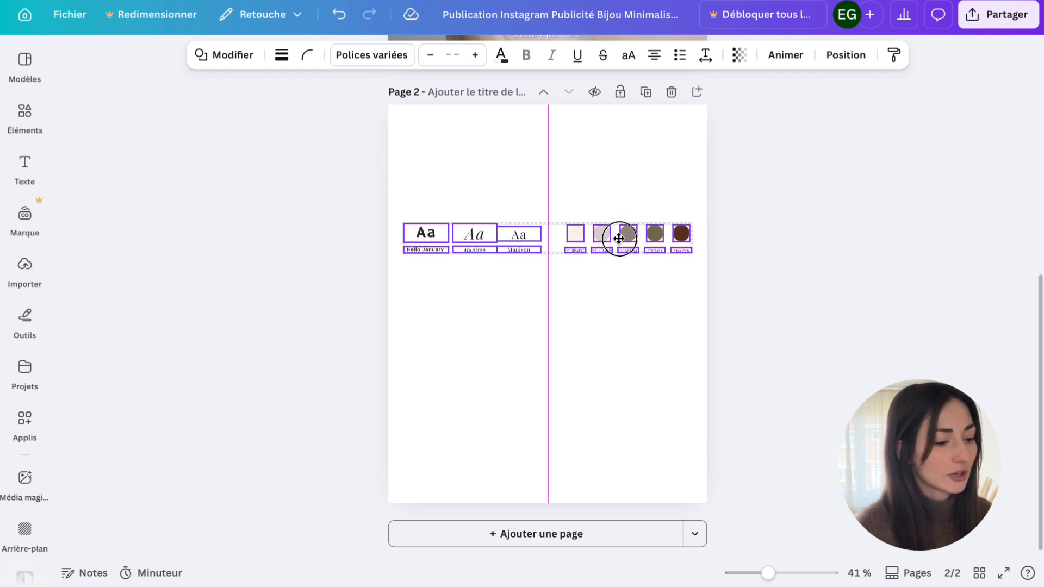
click(633, 334)
- Set the Boucles and d'oreilles title lines on page 1 in Hammersmith One and resize their text boxes to fit each word
scroll(633, 335, up, 5)
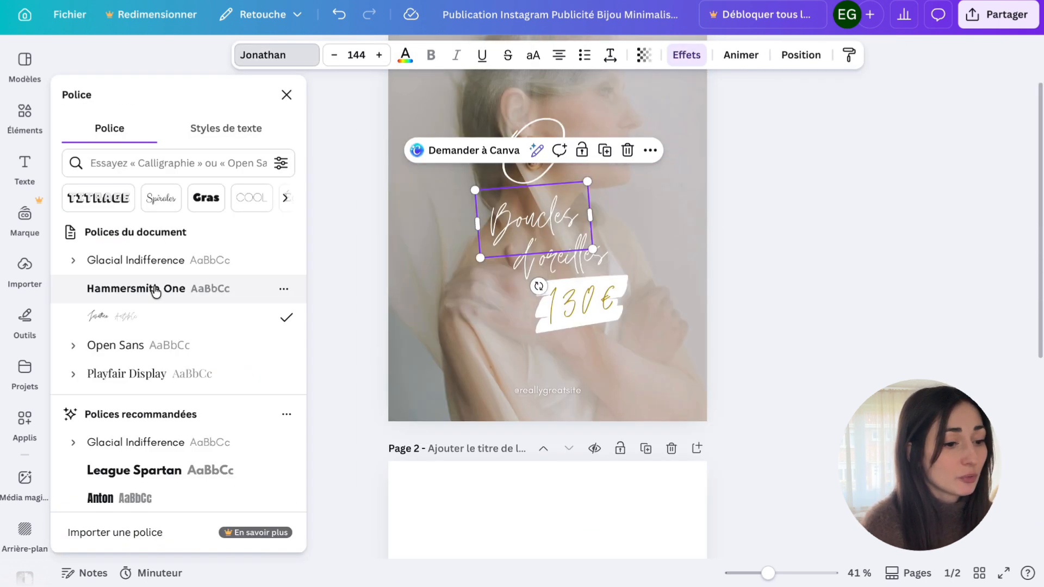
click(156, 291)
drag(593, 246, 676, 243)
drag(676, 243, 634, 229)
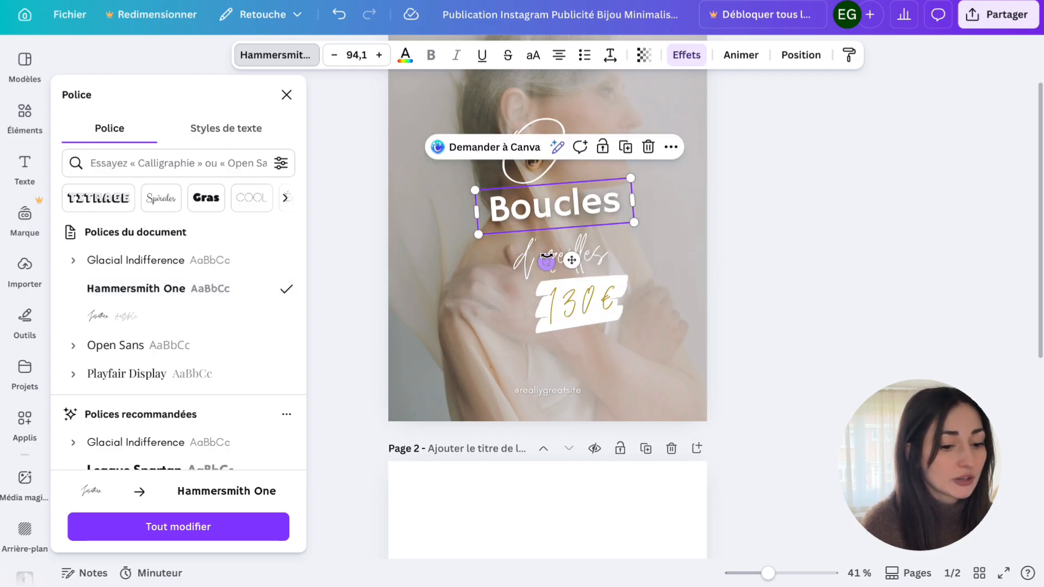
click(559, 262)
click(168, 288)
drag(623, 321, 763, 285)
drag(764, 275, 635, 225)
- Change both title lines, Boucles and d'oreilles, to the Playfair Display font
shift+click(571, 204)
click(146, 373)
click(634, 217)
click(736, 338)
- Move the two title lines together to the left so they sit centred on the photo above the price
scroll(736, 338, down, 5)
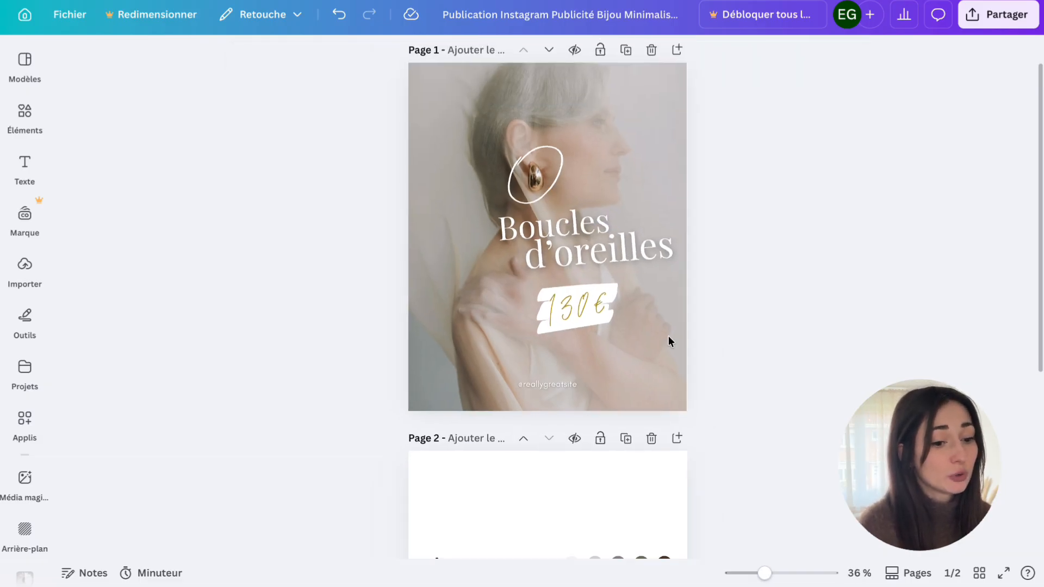
drag(447, 236, 584, 249)
click(683, 286)
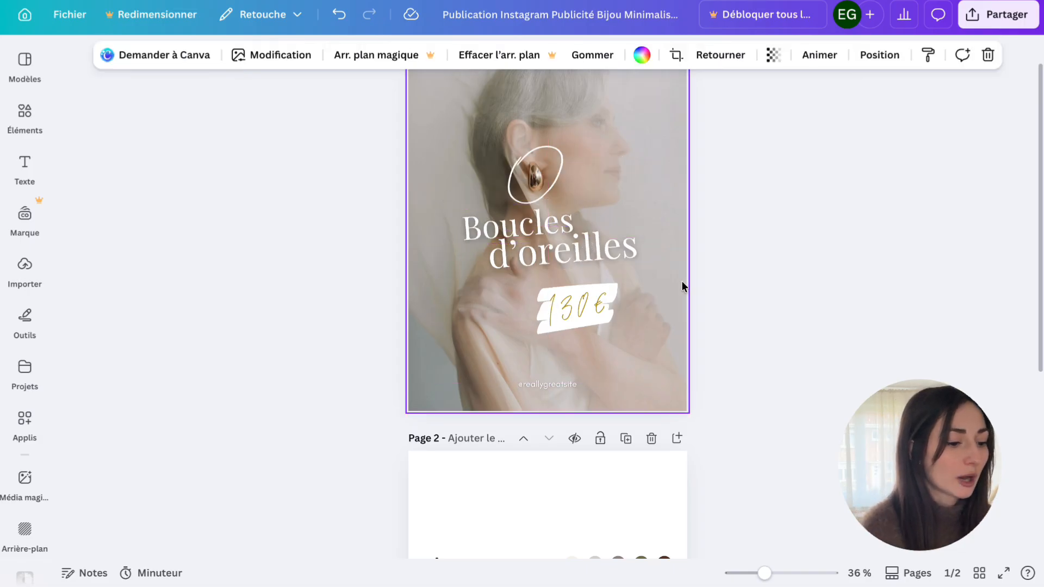